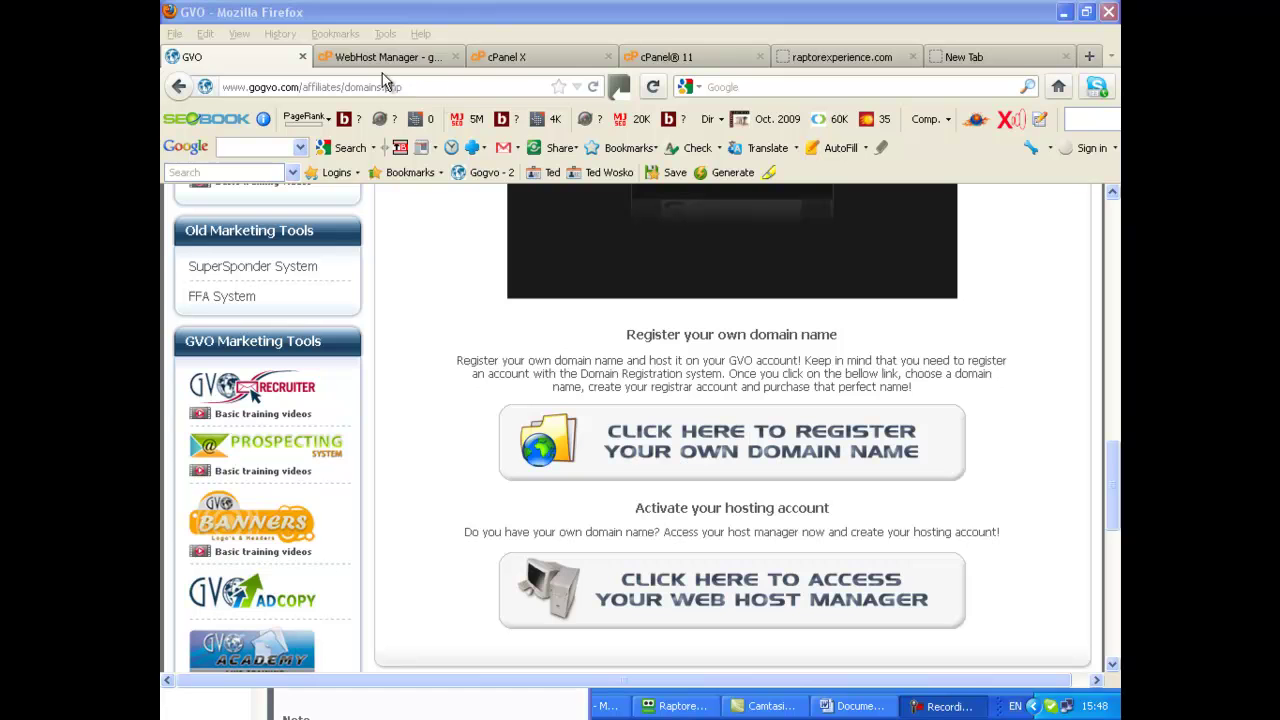
# Switch from the GVO domains page to the WebHost Manager tab and look over its main tools
pyautogui.click(373, 60)
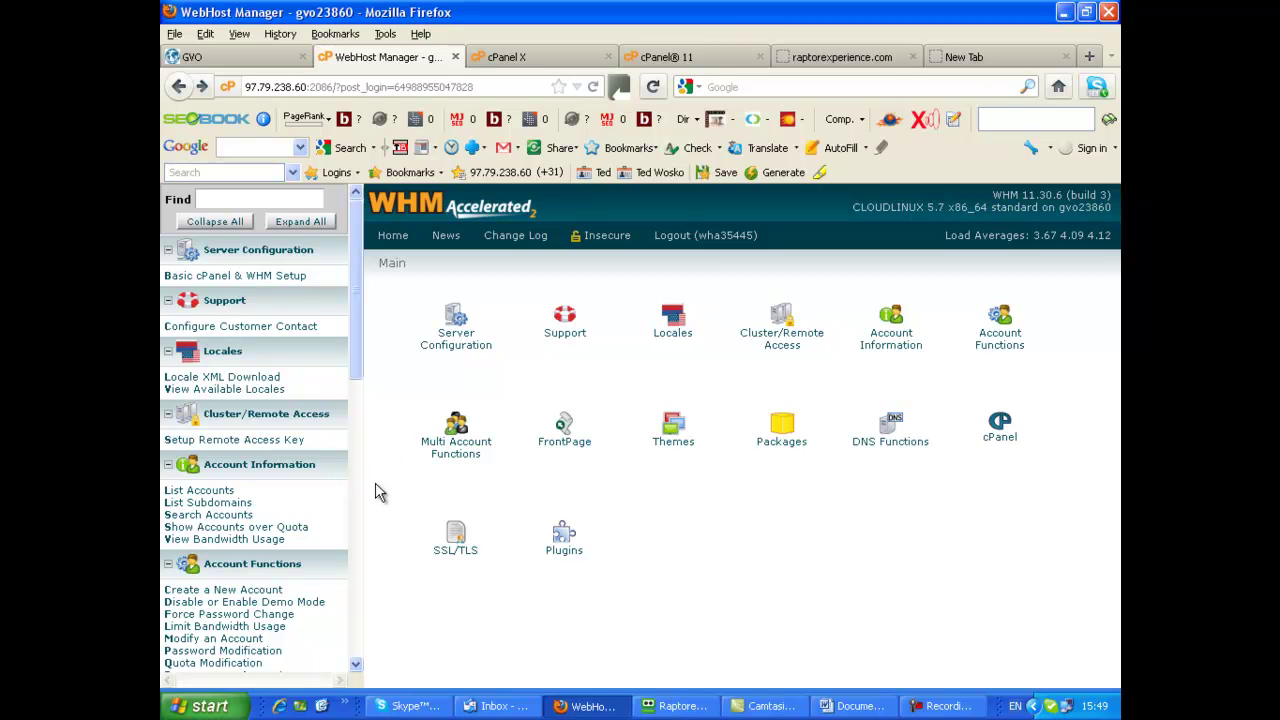
pyautogui.scroll(-2, 358, 540)
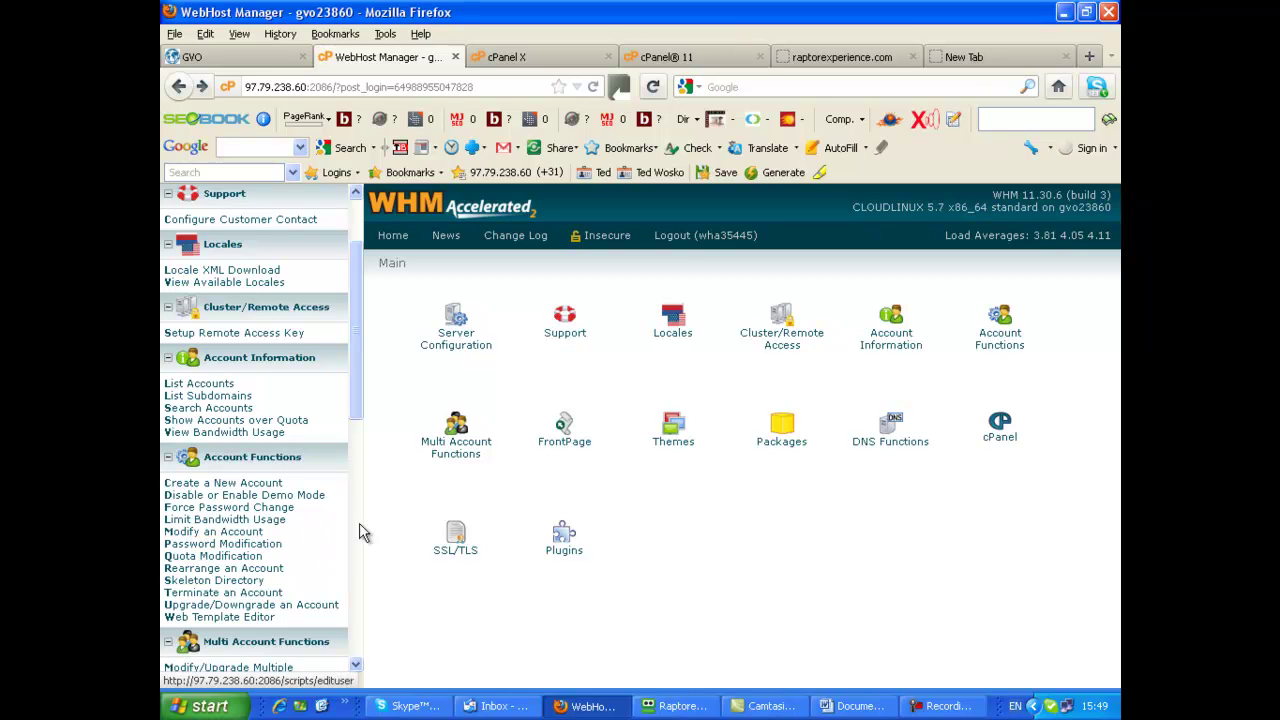
# In Modify an Account, select raptorexperience.com from the Domains list and choose Modify
pyautogui.click(233, 533)
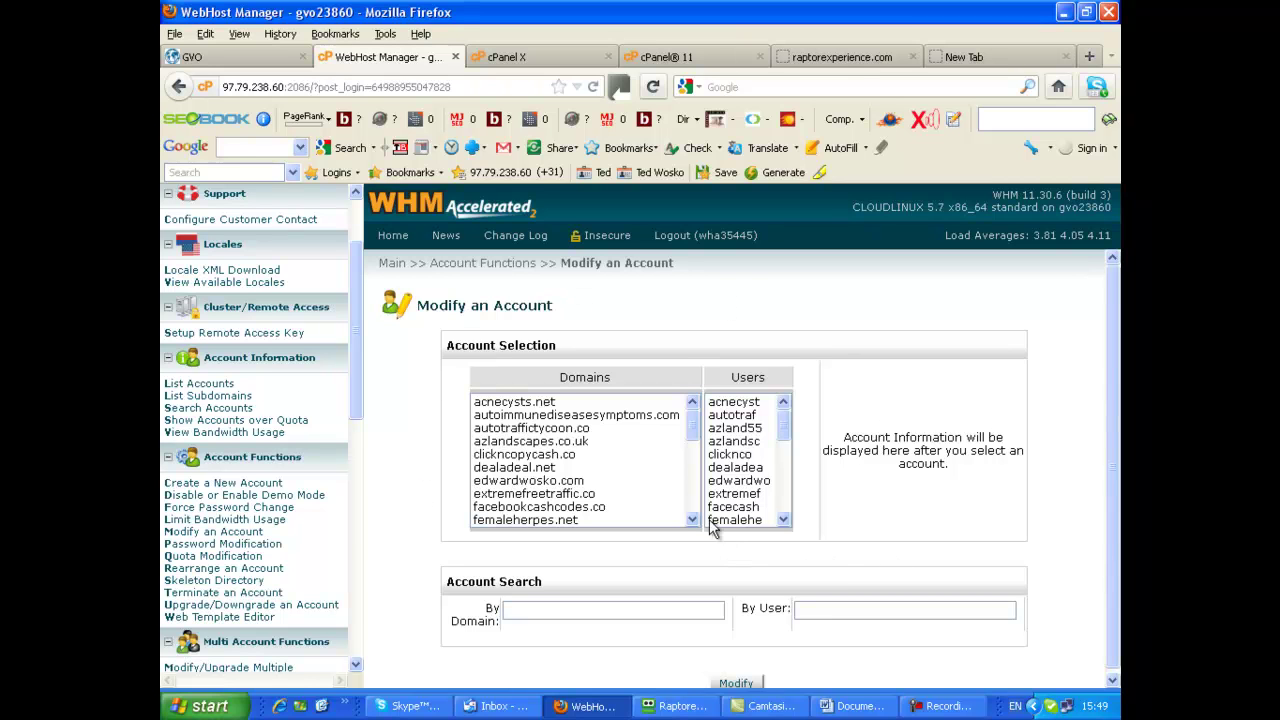
pyautogui.scroll(-2, 684, 470)
pyautogui.scroll(-1, 686, 470)
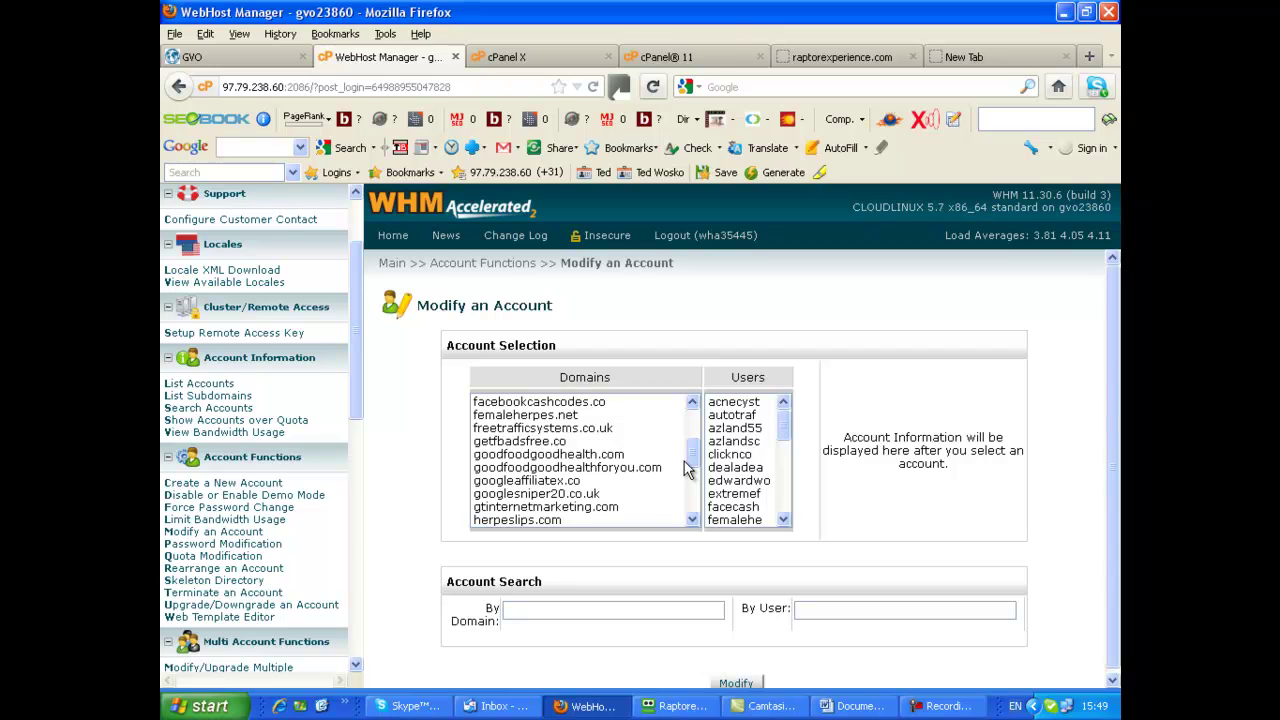
pyautogui.scroll(-1, 686, 470)
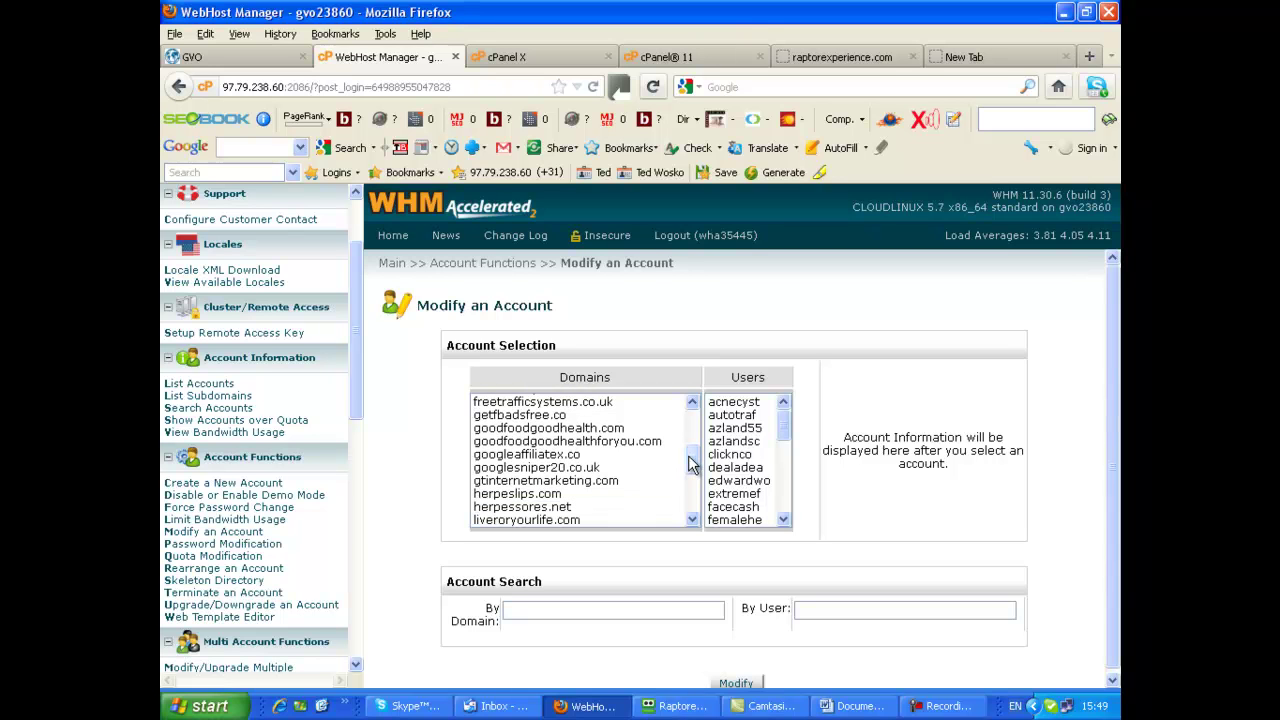
pyautogui.scroll(-3, 688, 463)
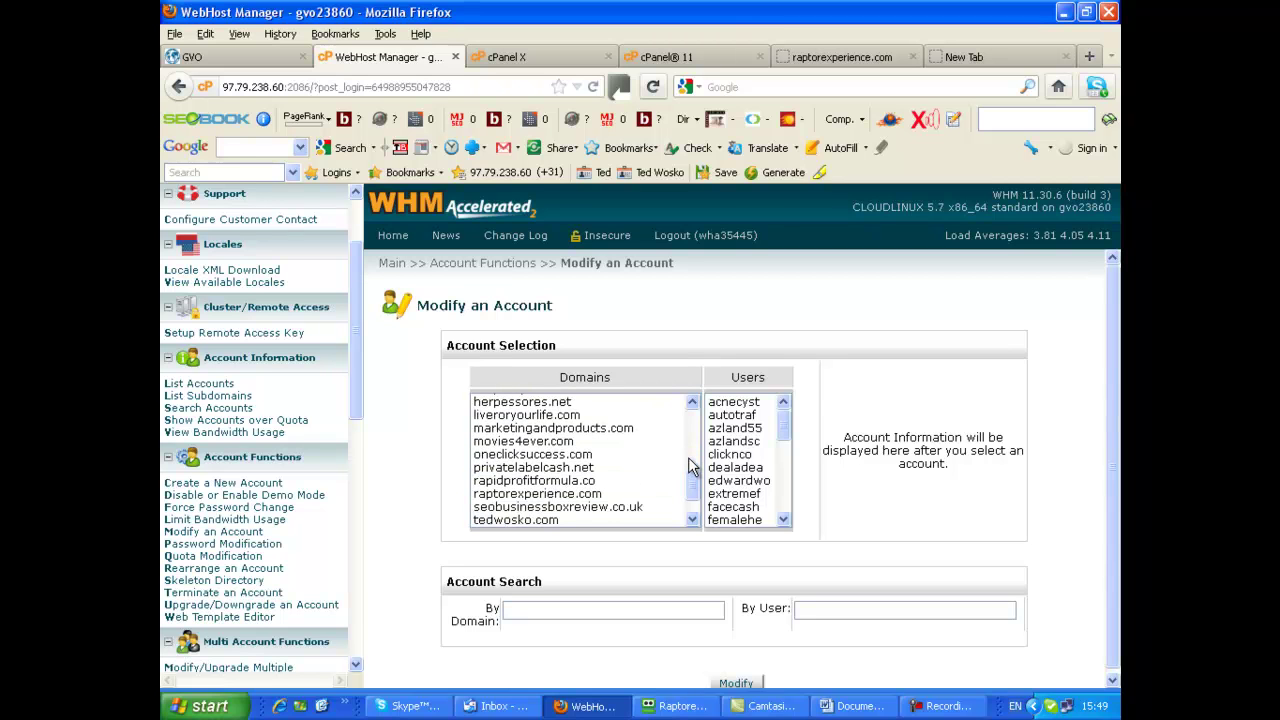
pyautogui.scroll(-1, 688, 465)
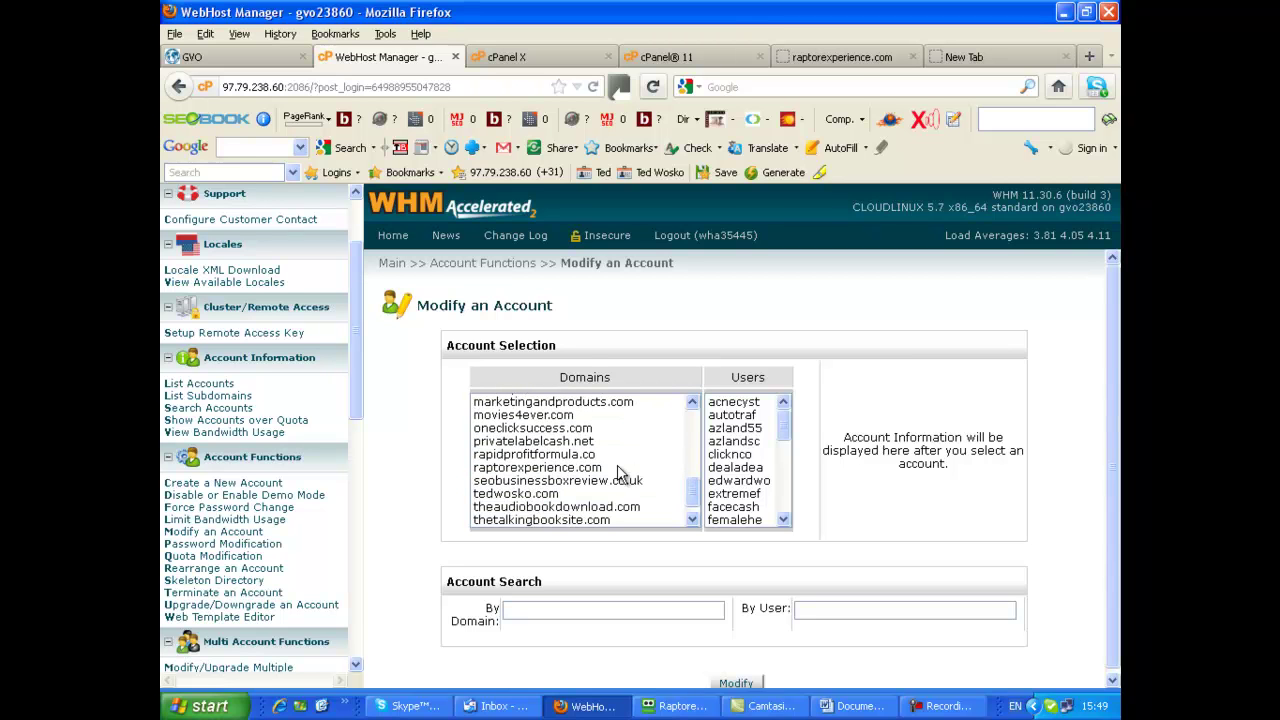
pyautogui.click(541, 469)
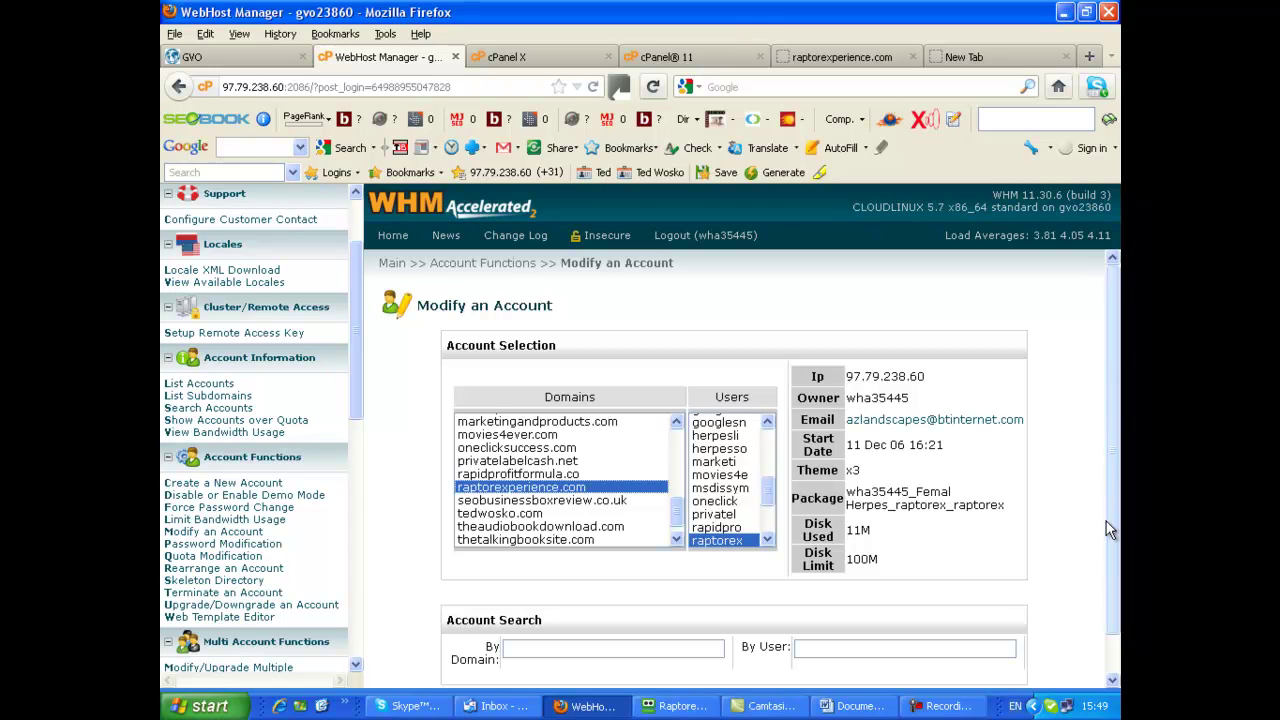
pyautogui.scroll(-1, 1076, 530)
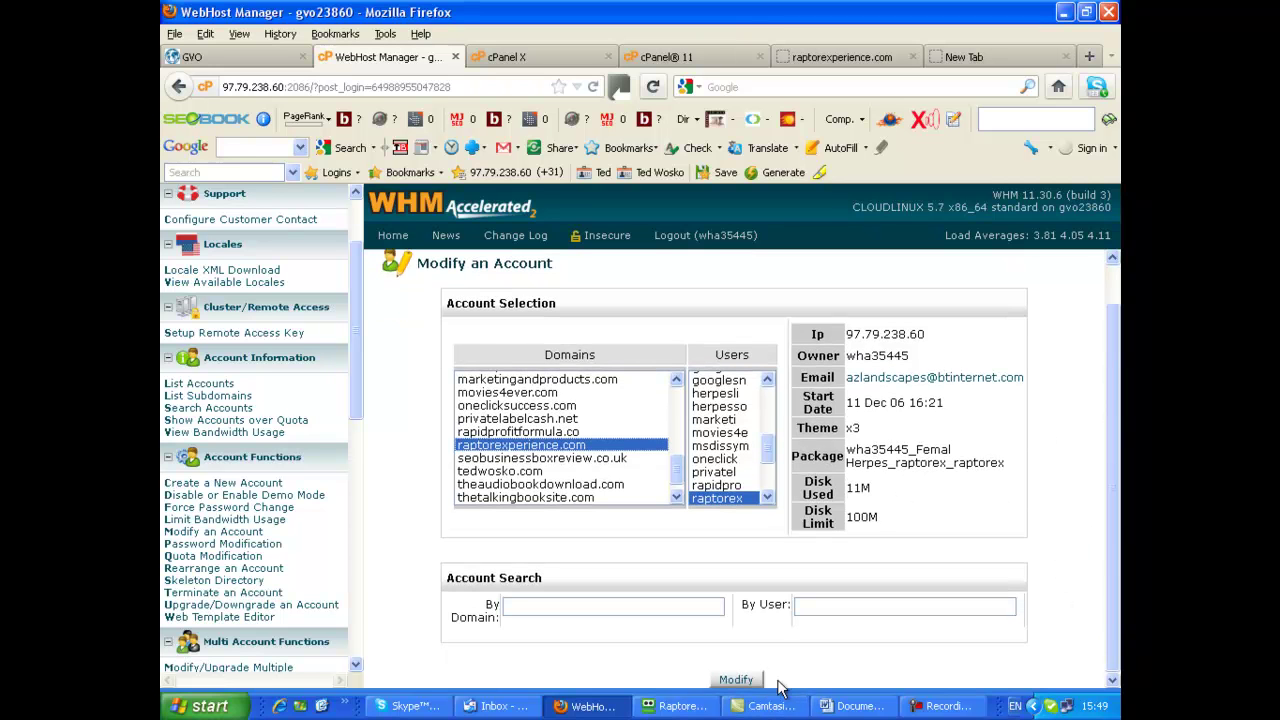
pyautogui.click(736, 680)
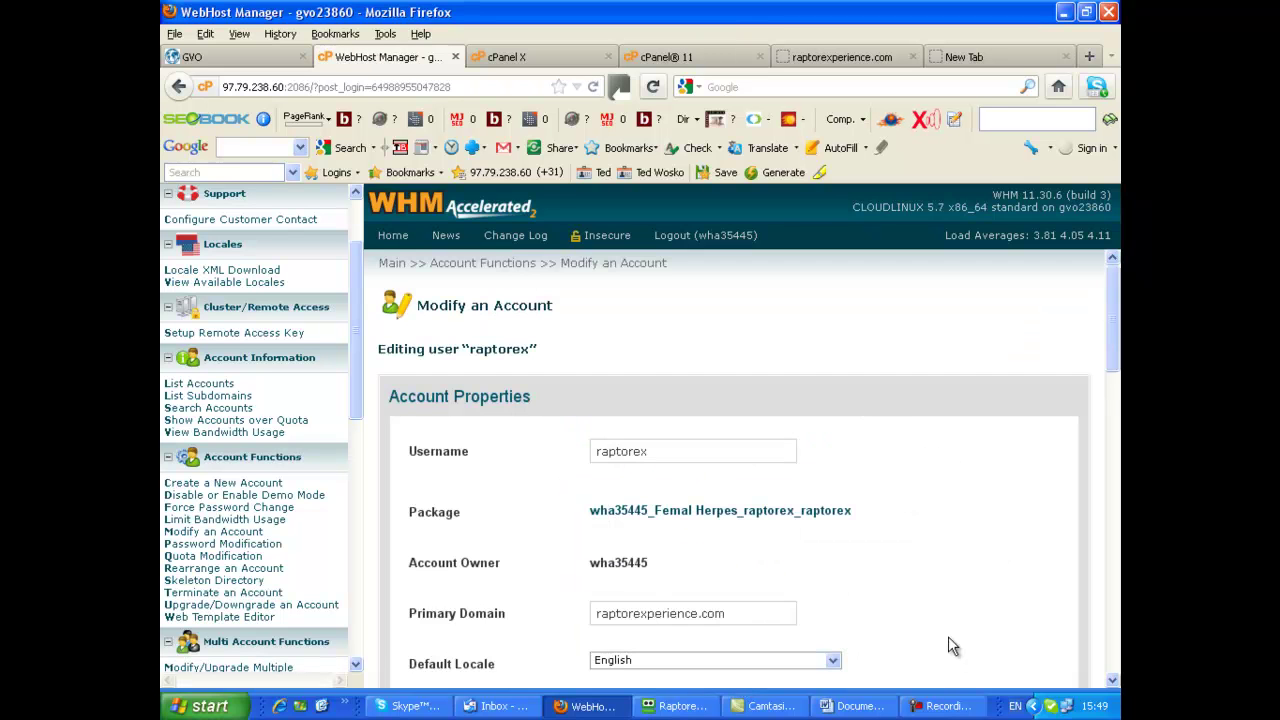
# Scroll the raptorexperience.com edit page down to Account Limits (100 MB quota, 1024 MB bandwidth)
pyautogui.scroll(-4, 962, 468)
pyautogui.scroll(1, 960, 472)
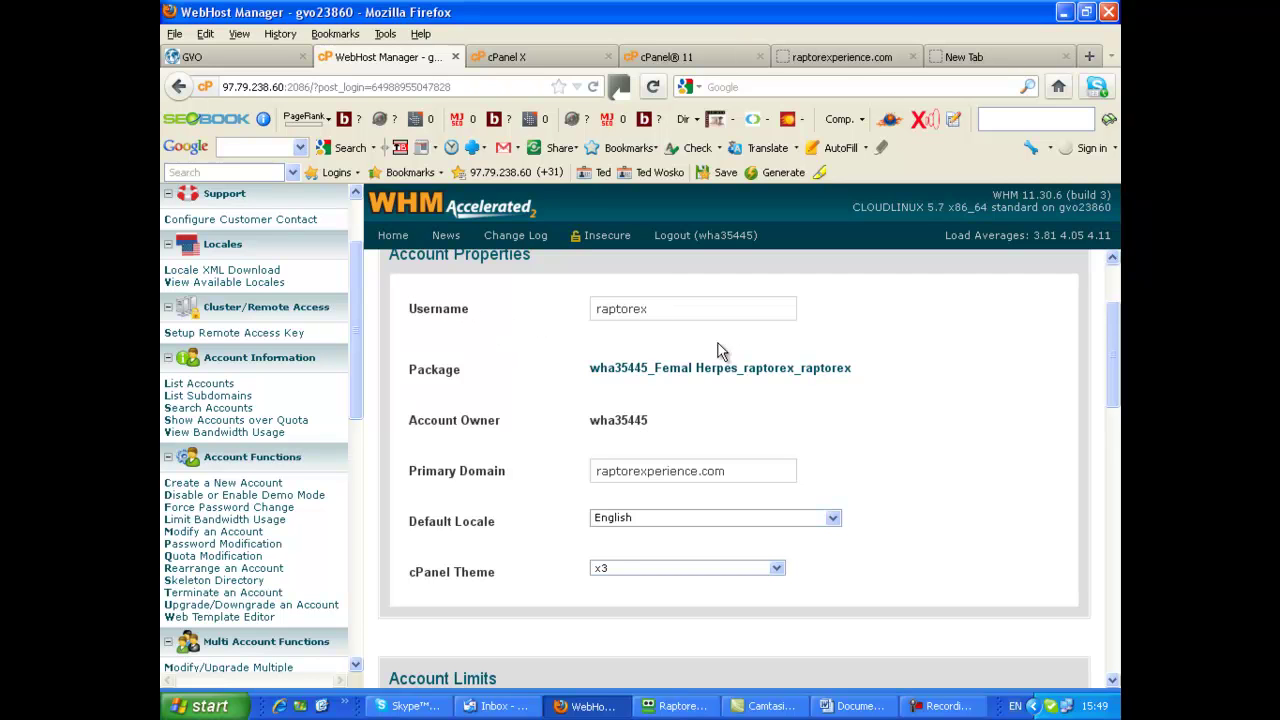
pyautogui.scroll(-1, 893, 462)
pyautogui.scroll(-3, 891, 461)
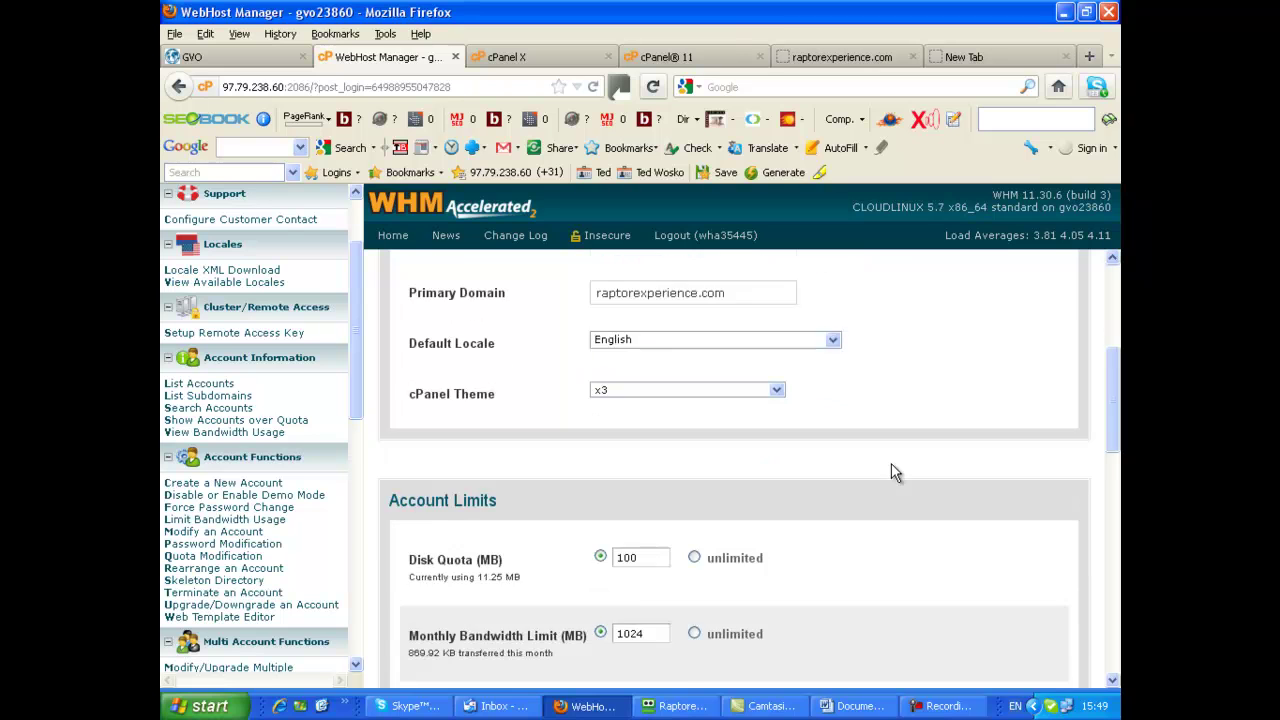
pyautogui.scroll(-2, 905, 470)
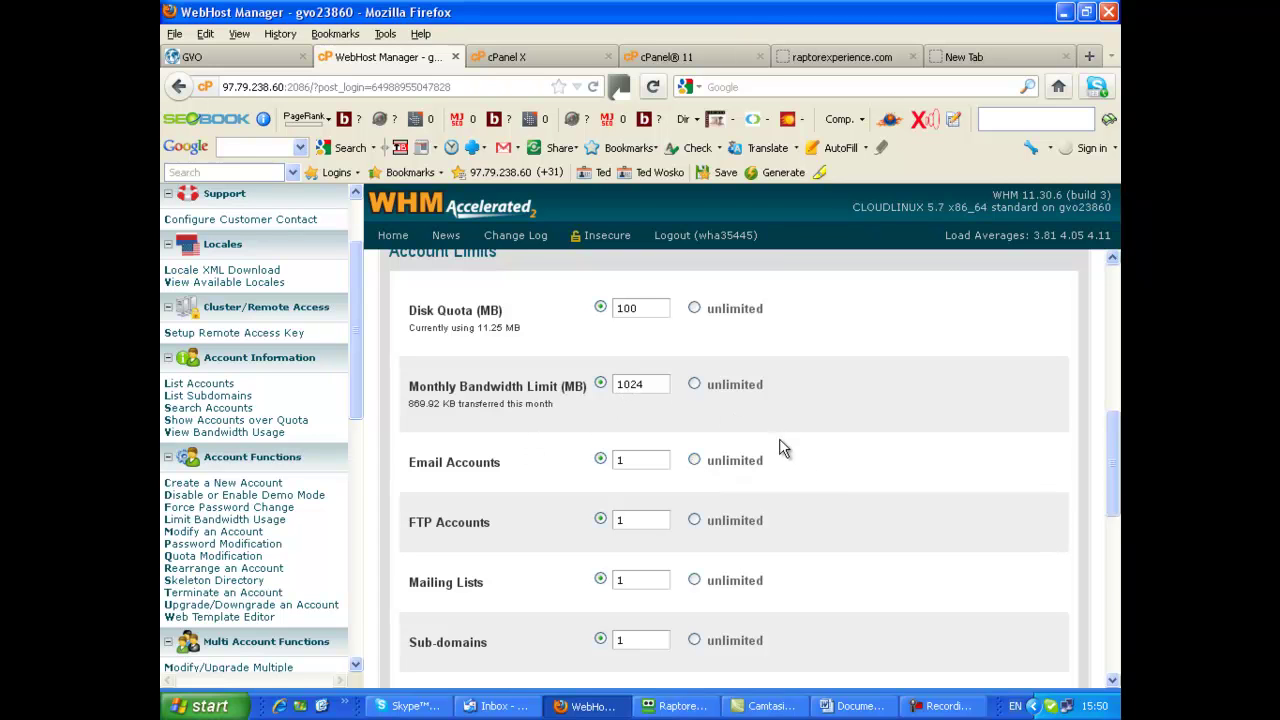
pyautogui.scroll(-2, 780, 445)
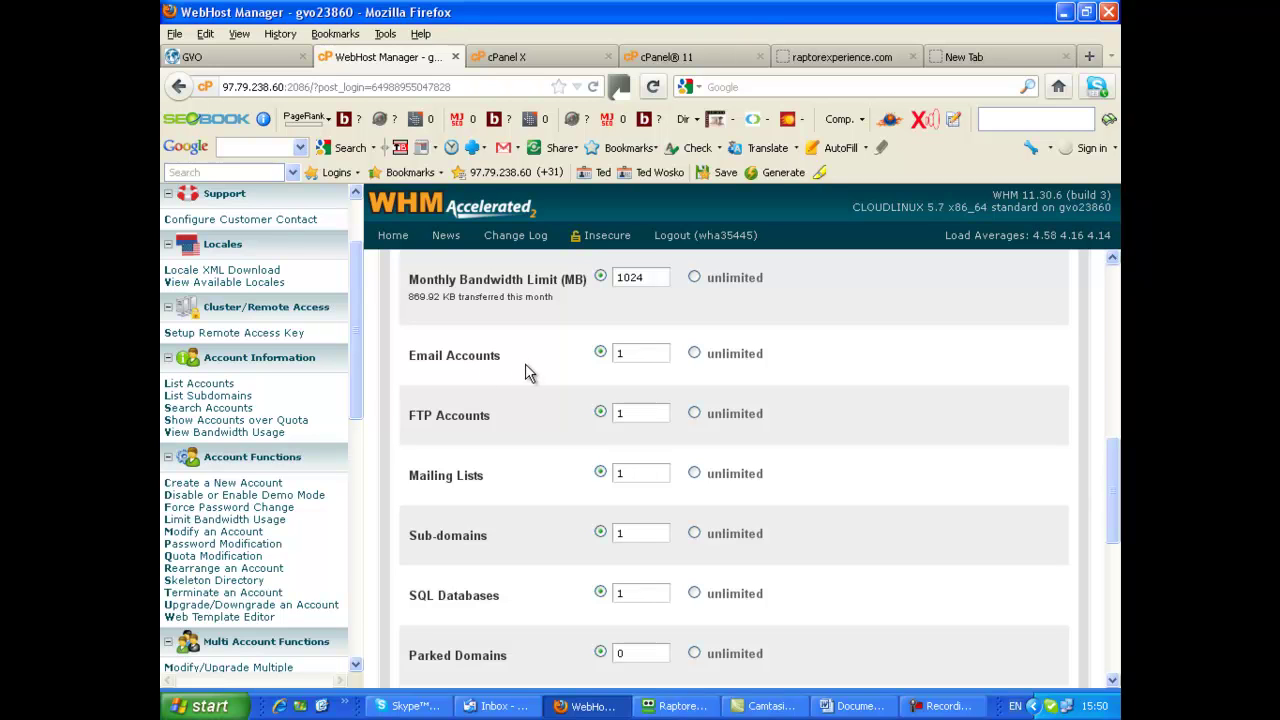
# Change the Email Accounts and FTP Accounts limits from 1 to 2
pyautogui.click(624, 353)
pyautogui.press('BackSpace')
pyautogui.write('2')
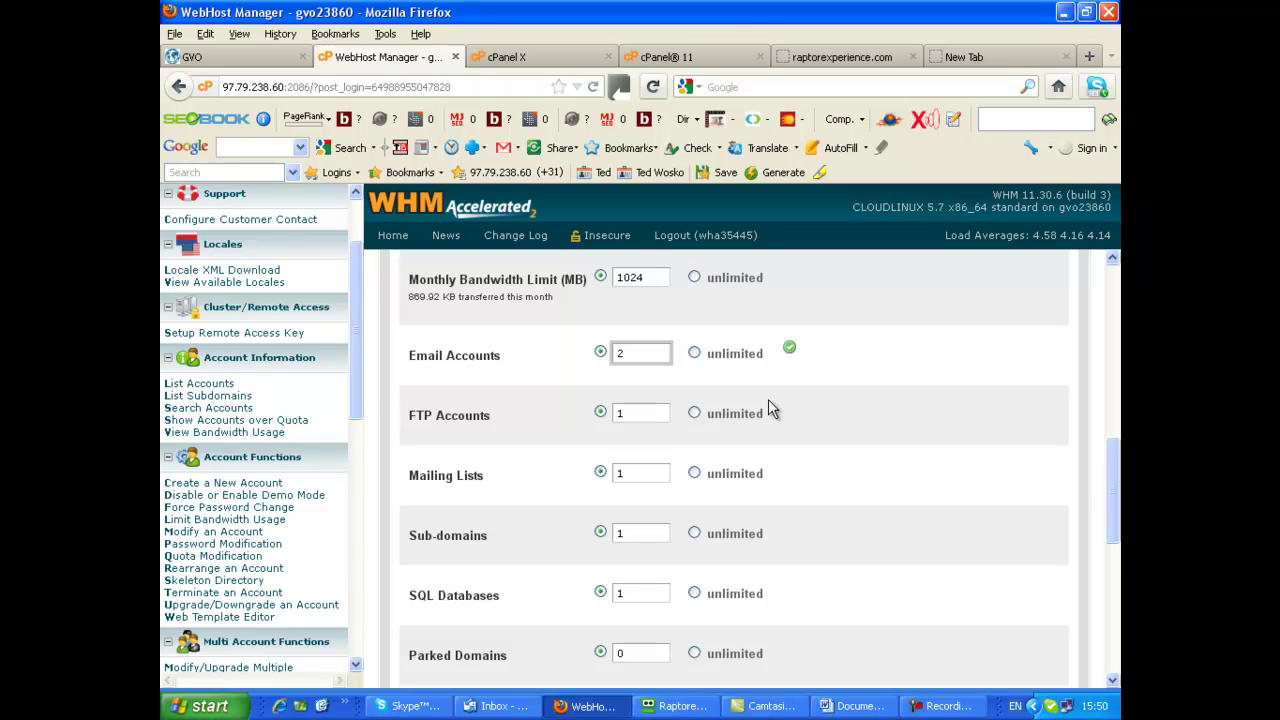
pyautogui.click(626, 413)
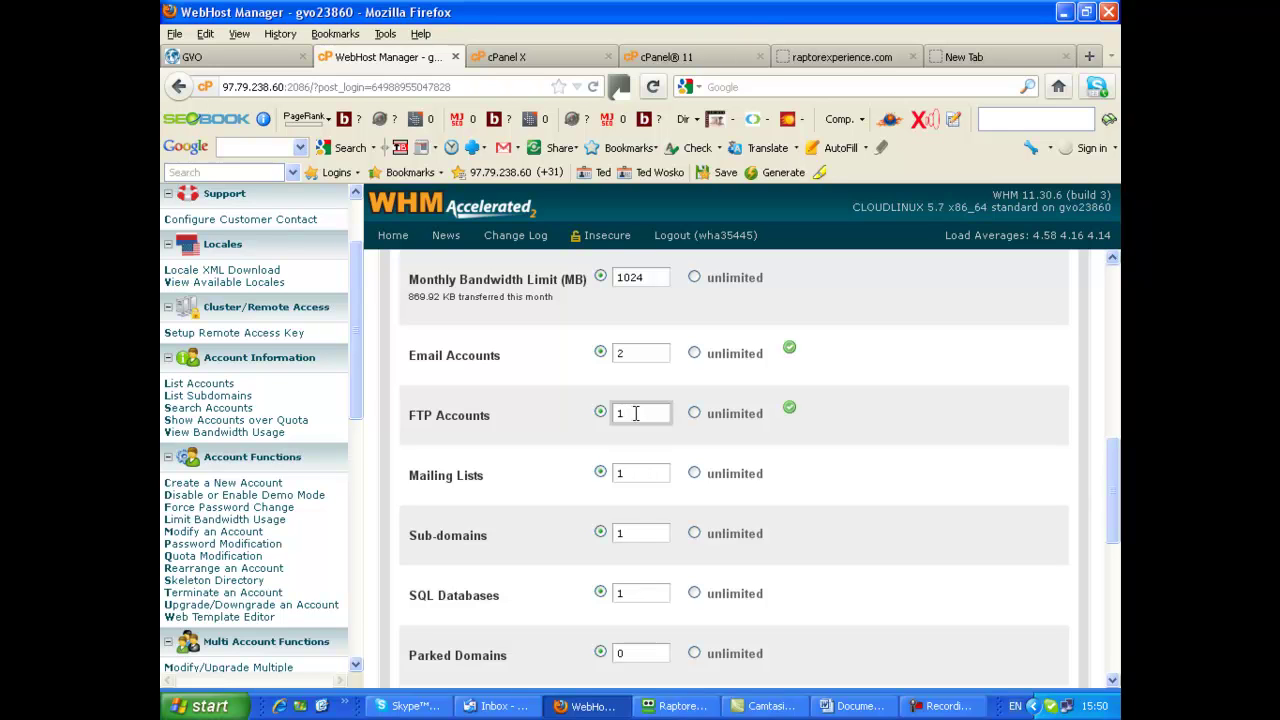
pyautogui.press('BackSpace')
pyautogui.write('2')
# Set the Mailing Lists and SQL Databases limits to 2 and scroll down to Save
pyautogui.scroll(-1, 634, 474)
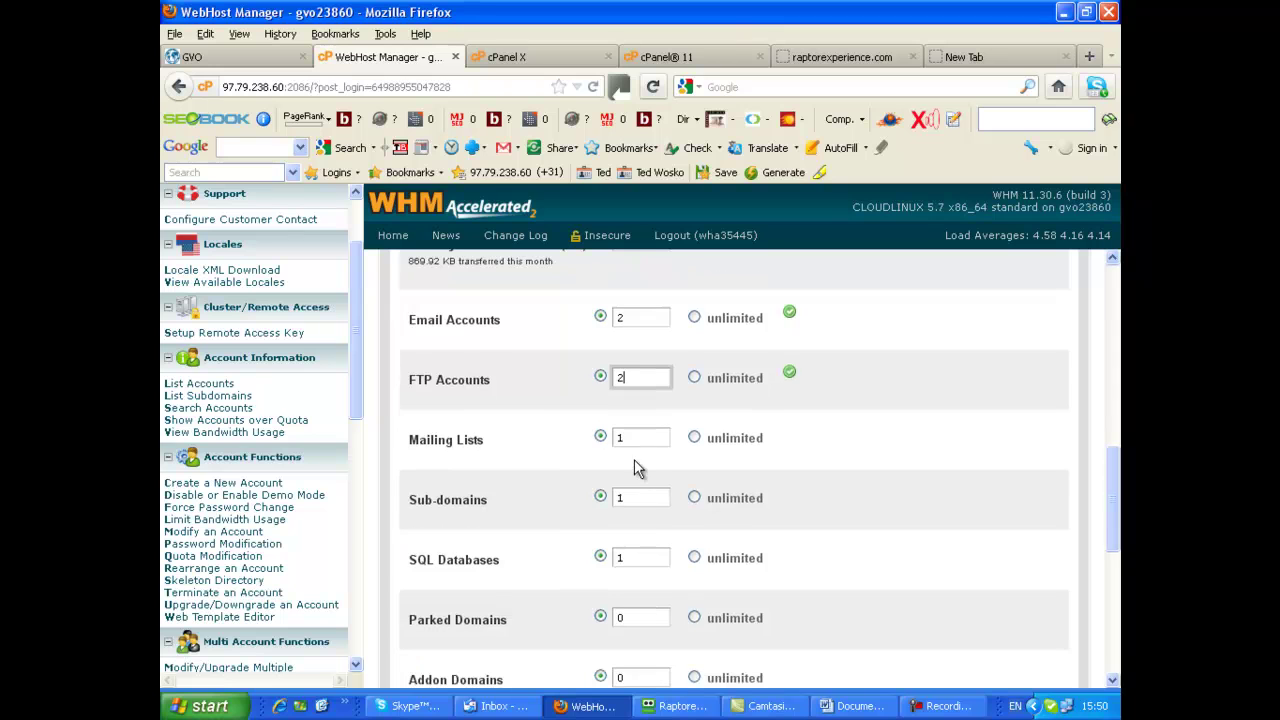
pyautogui.click(626, 438)
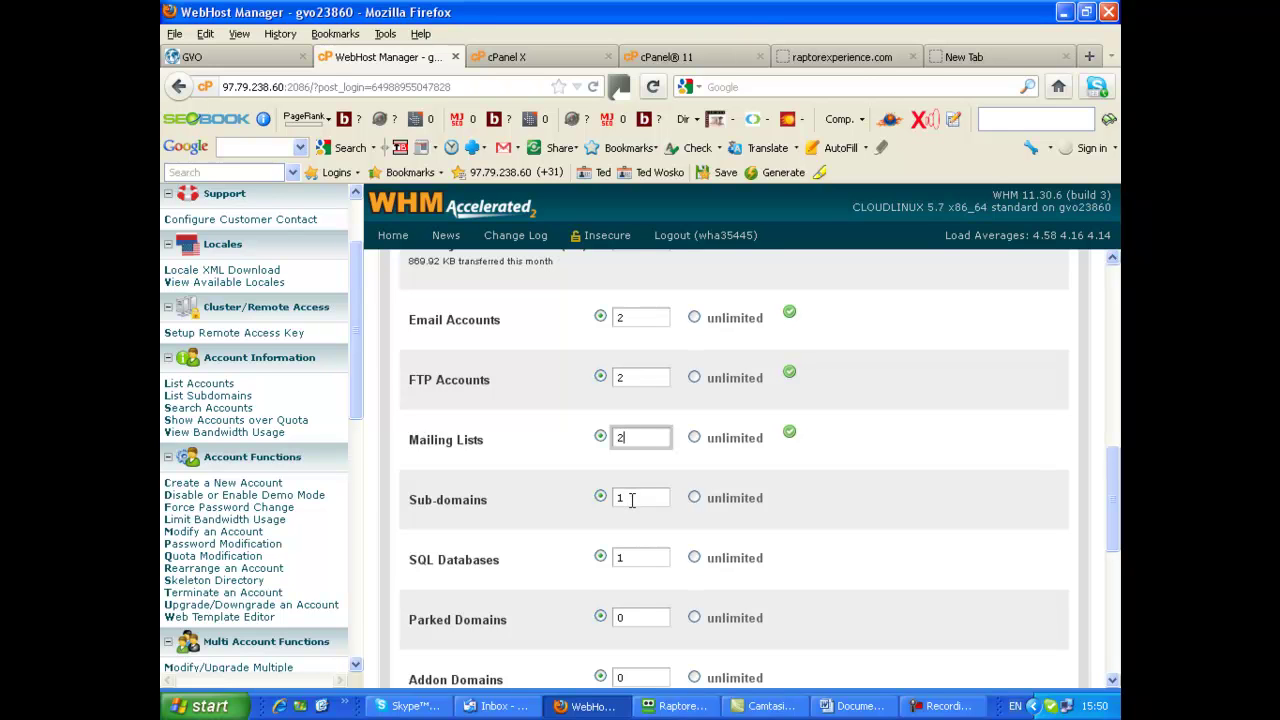
pyautogui.click(649, 562)
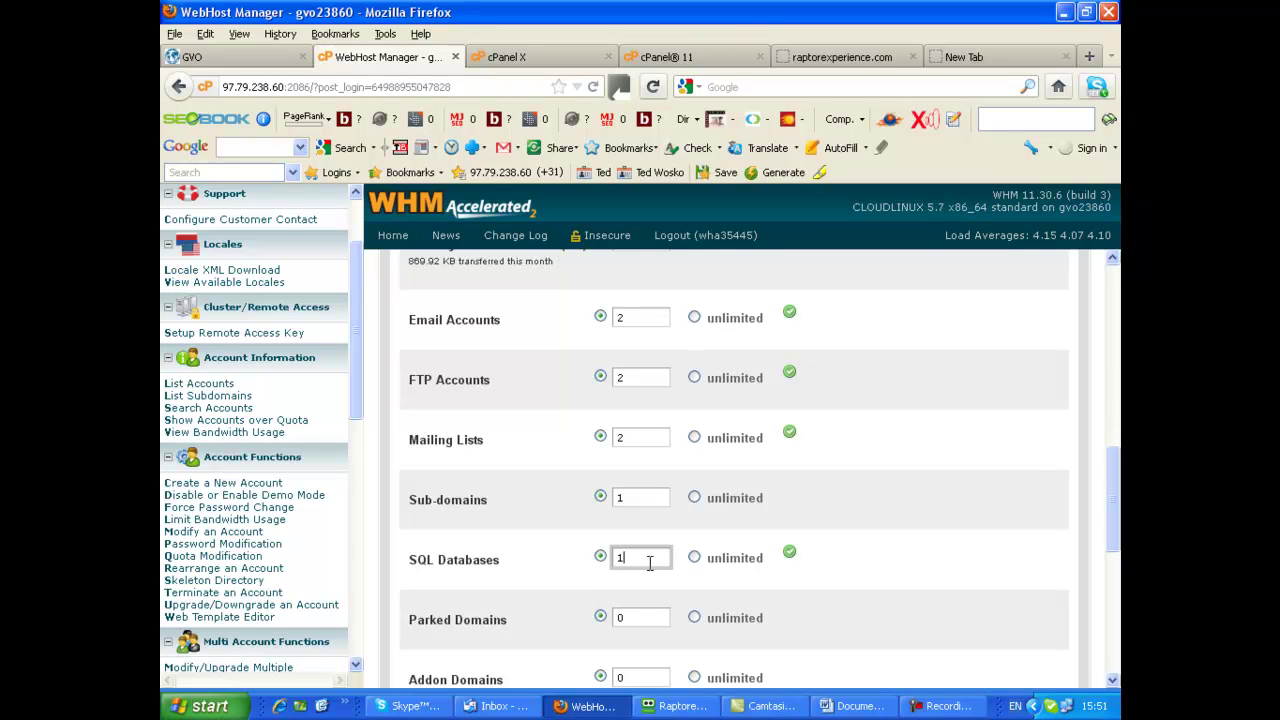
pyautogui.write('2')
pyautogui.scroll(-5, 774, 600)
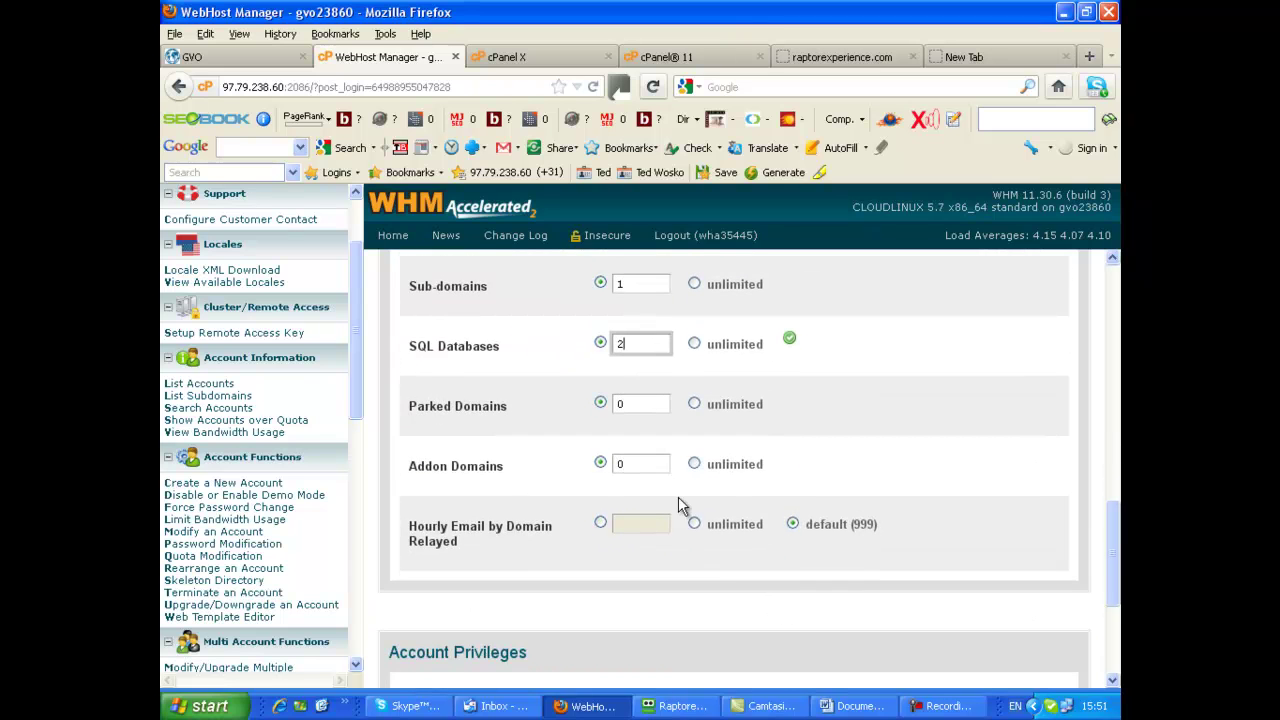
pyautogui.scroll(-3, 893, 540)
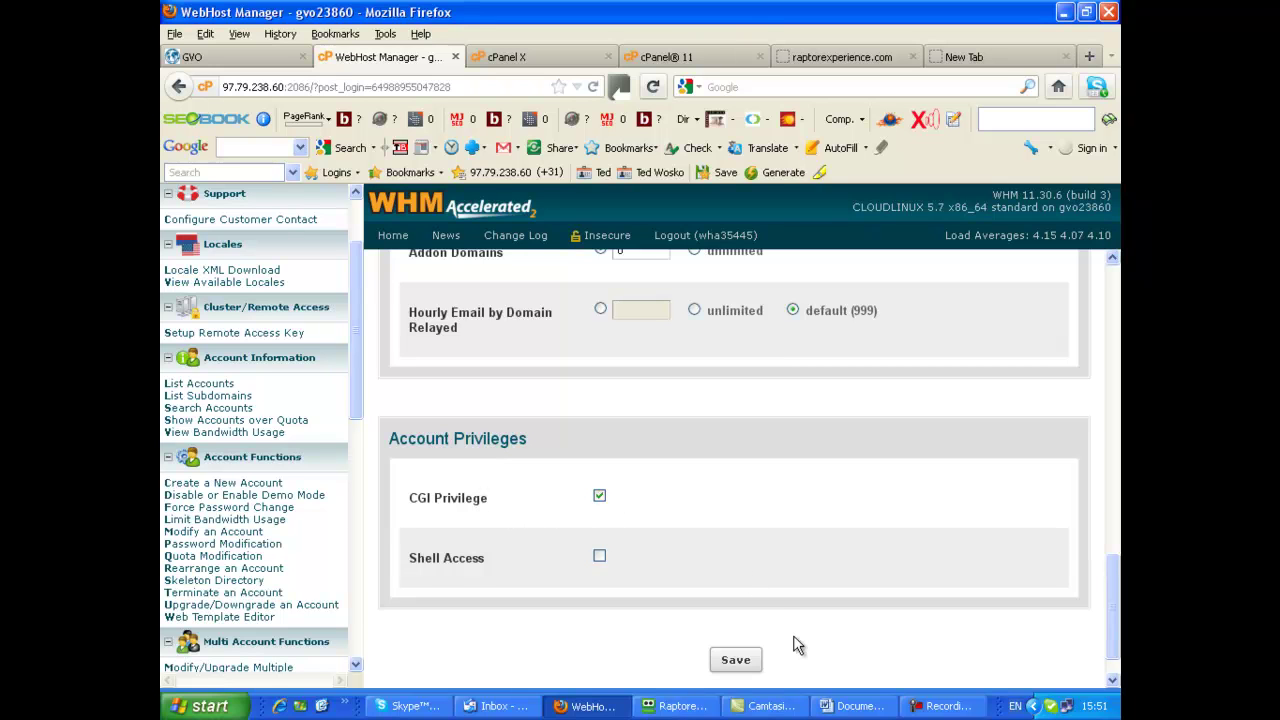
pyautogui.scroll(-1, 808, 636)
# Save the raised limits, creating a new package for raptorexperience.com in the conflict prompt
pyautogui.click(737, 614)
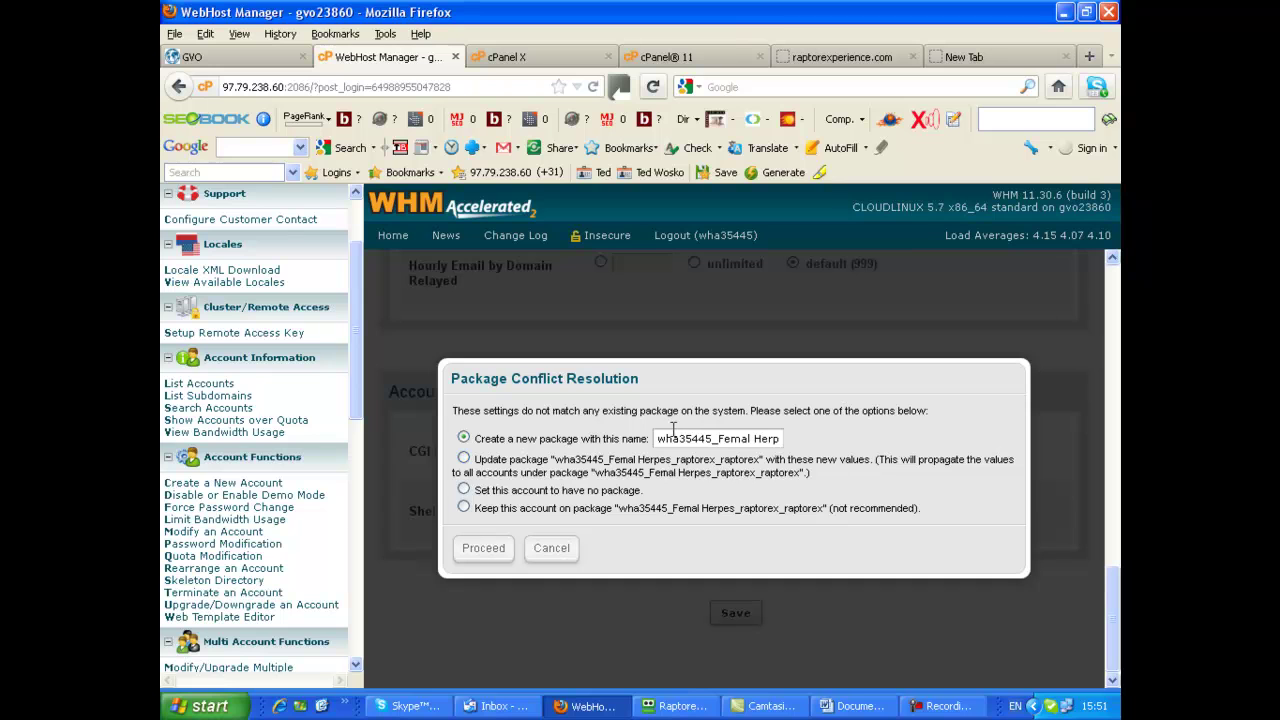
pyautogui.click(484, 552)
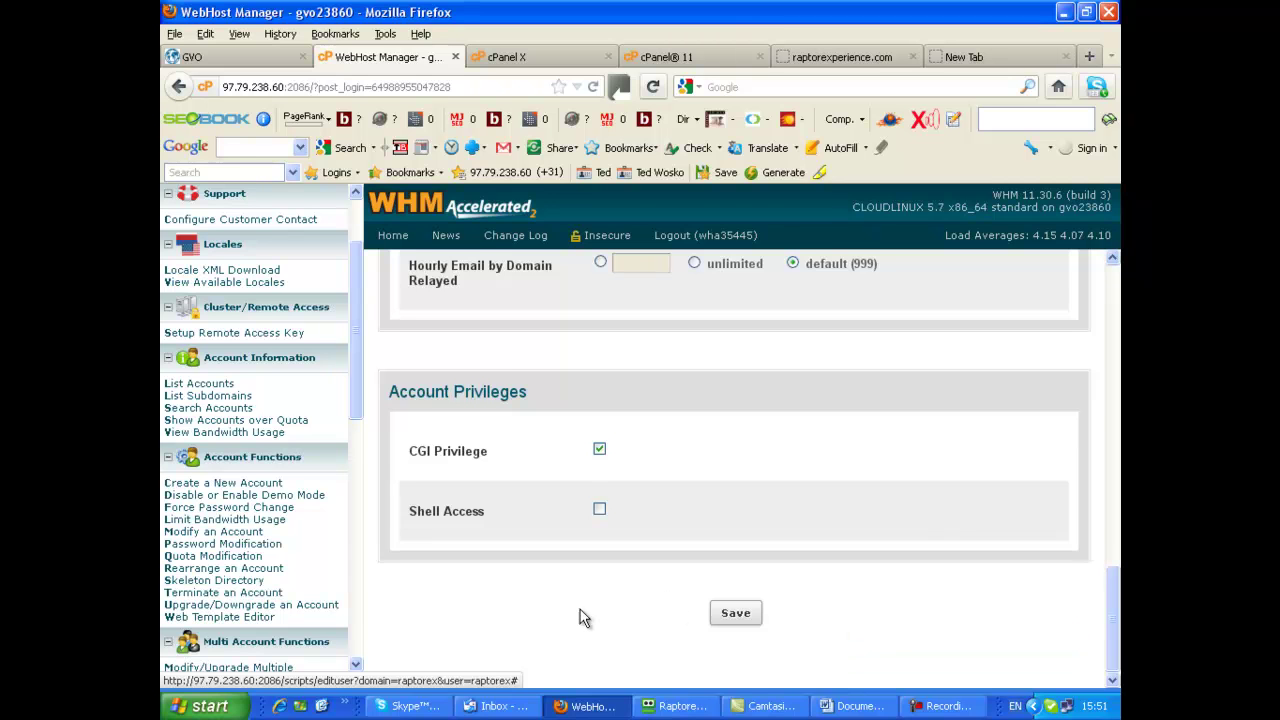
pyautogui.scroll(3, 585, 617)
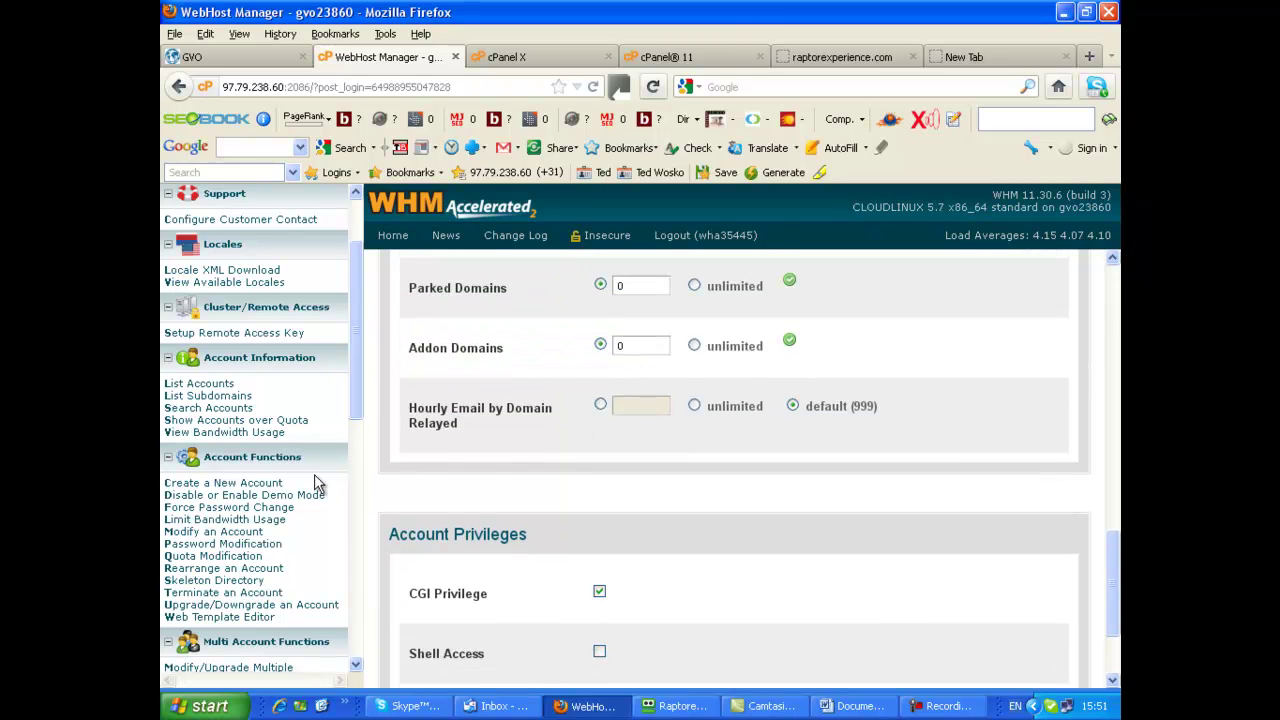
# In List Accounts, scroll to raptorexperience.com and open its cPanel link
pyautogui.click(212, 385)
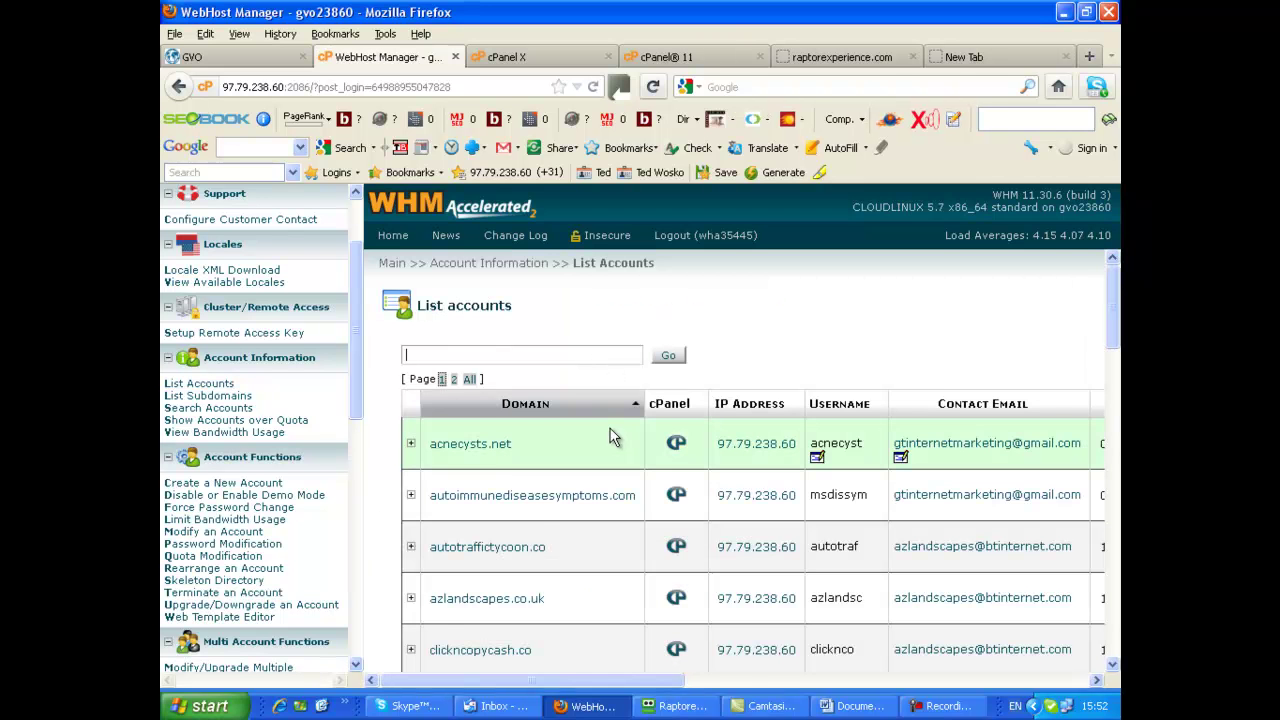
pyautogui.scroll(-10, 613, 438)
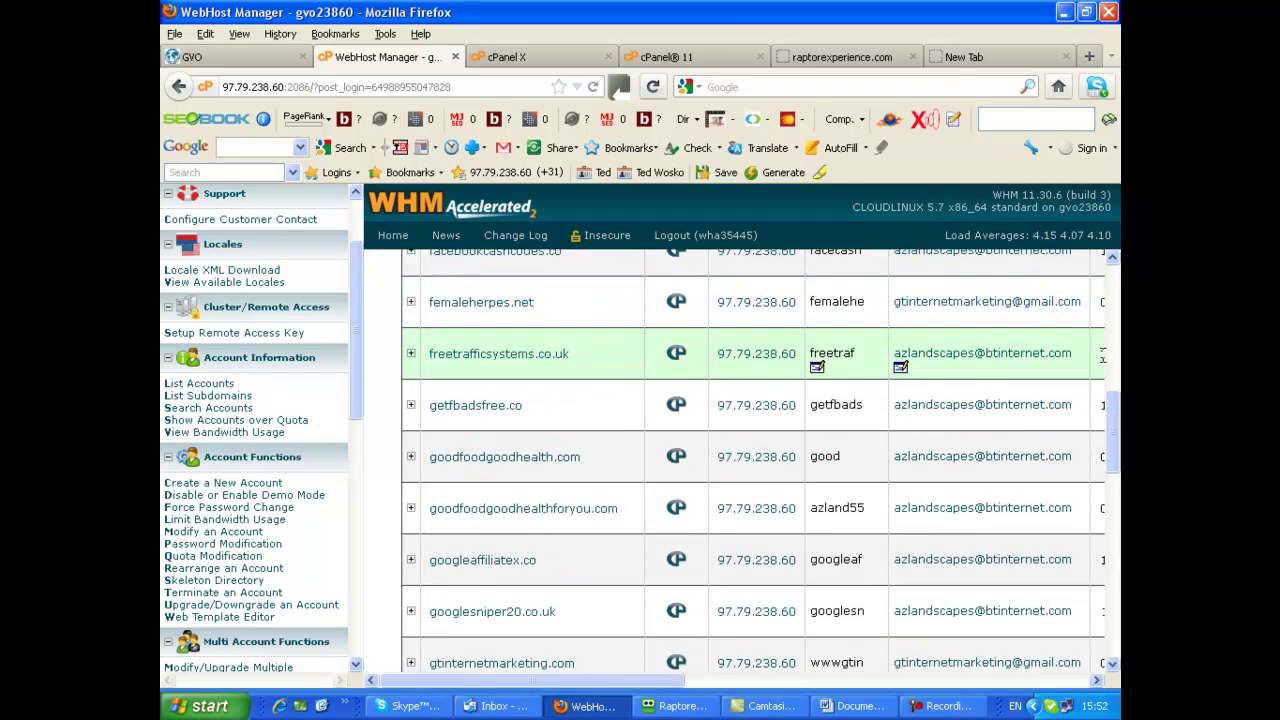
pyautogui.scroll(-11, 1106, 360)
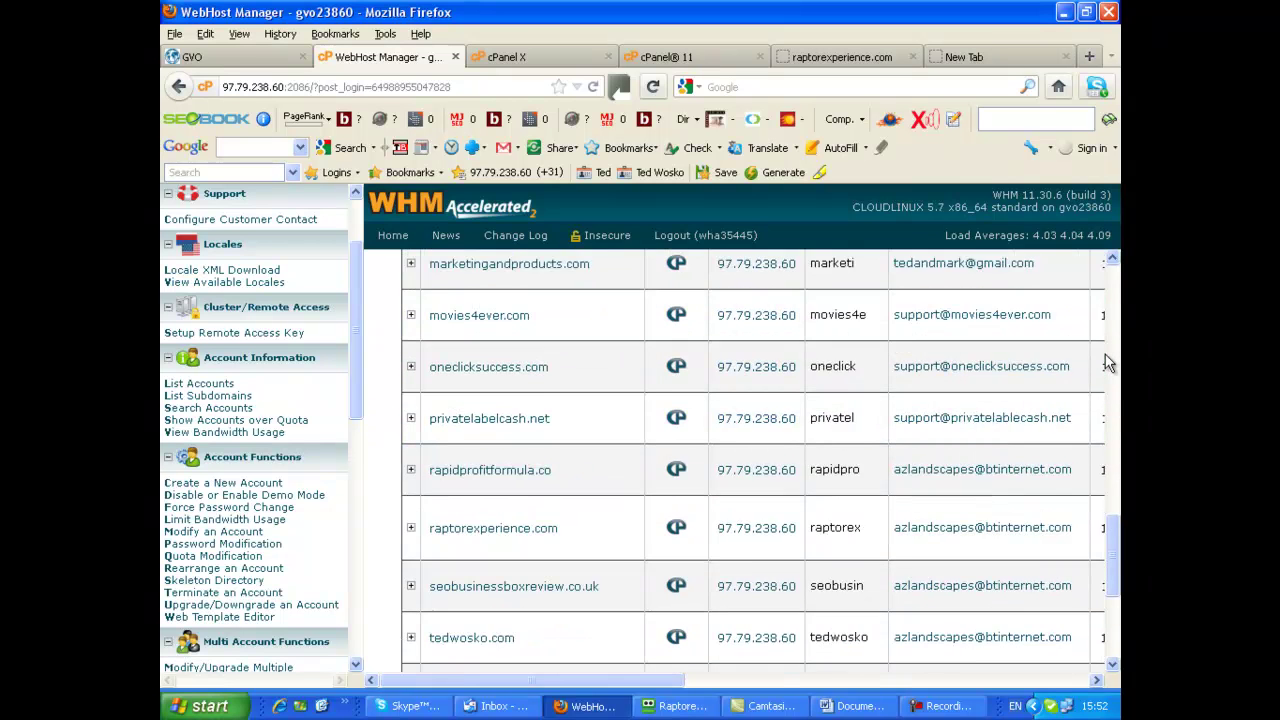
pyautogui.scroll(-1, 1106, 360)
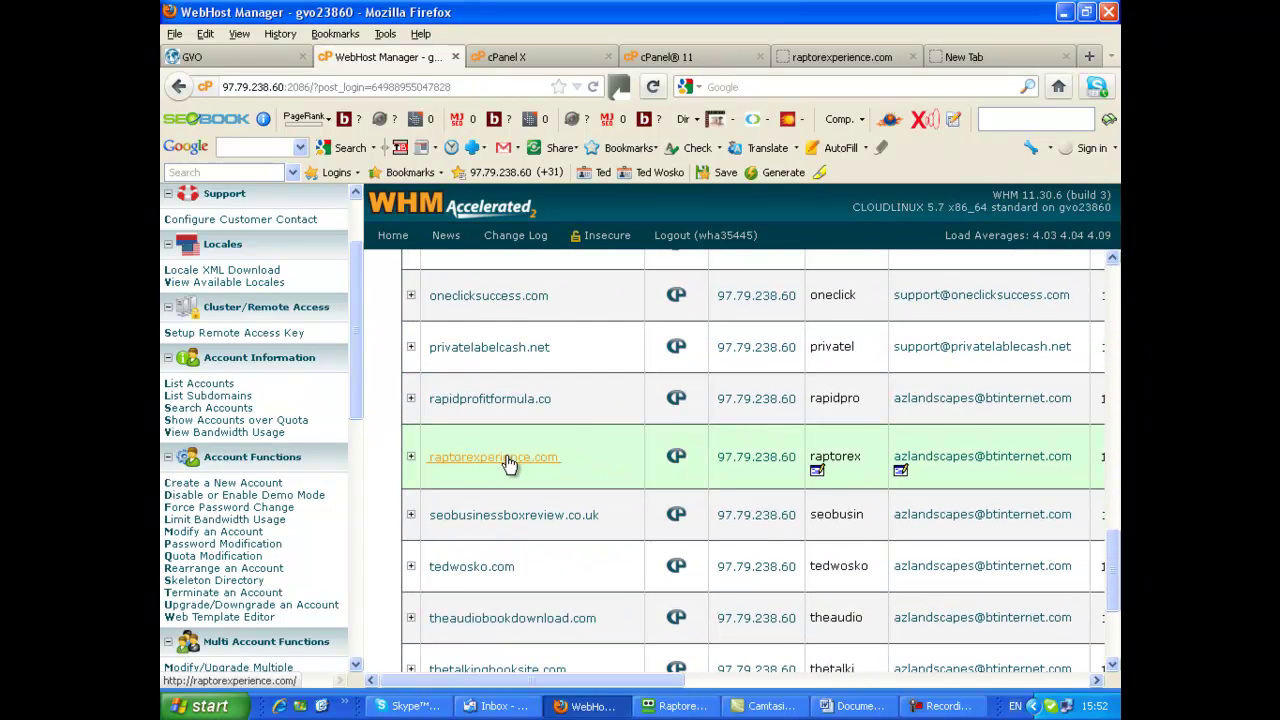
pyautogui.click(674, 462)
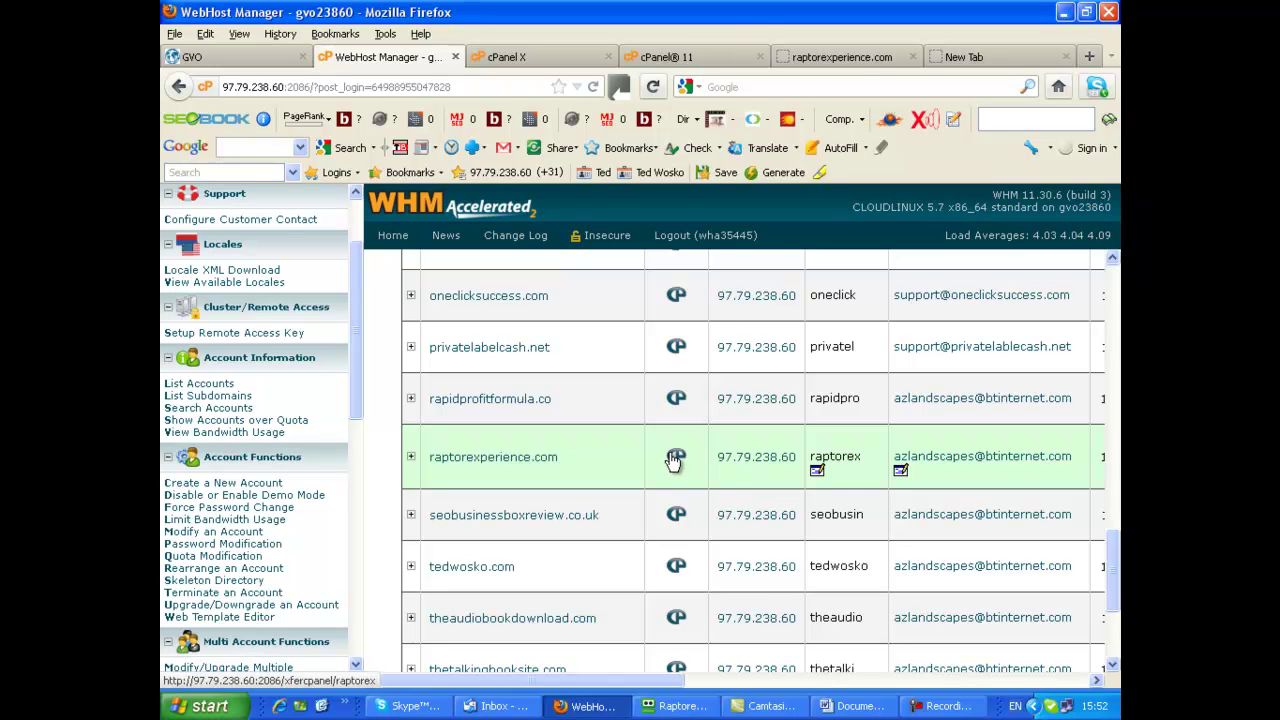
# Switch to the cPanel® 11 tab showing the login form with credentials prefilled
pyautogui.click(535, 58)
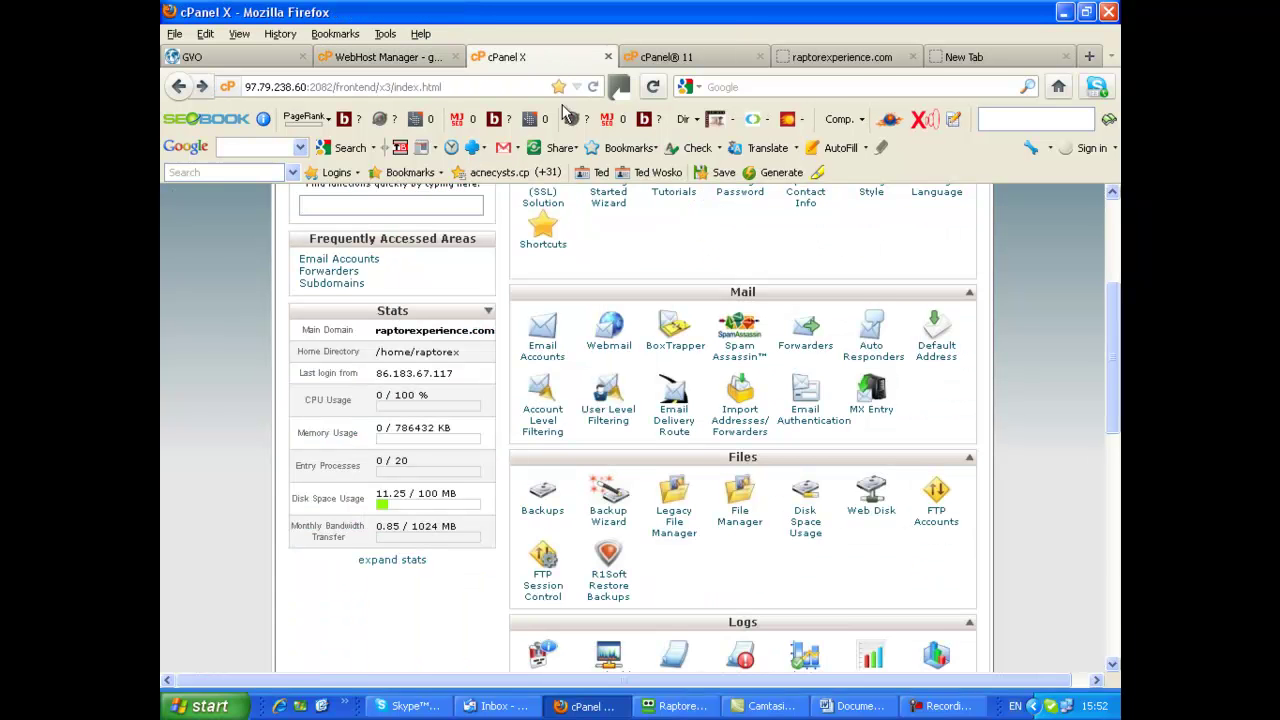
pyautogui.scroll(3, 492, 196)
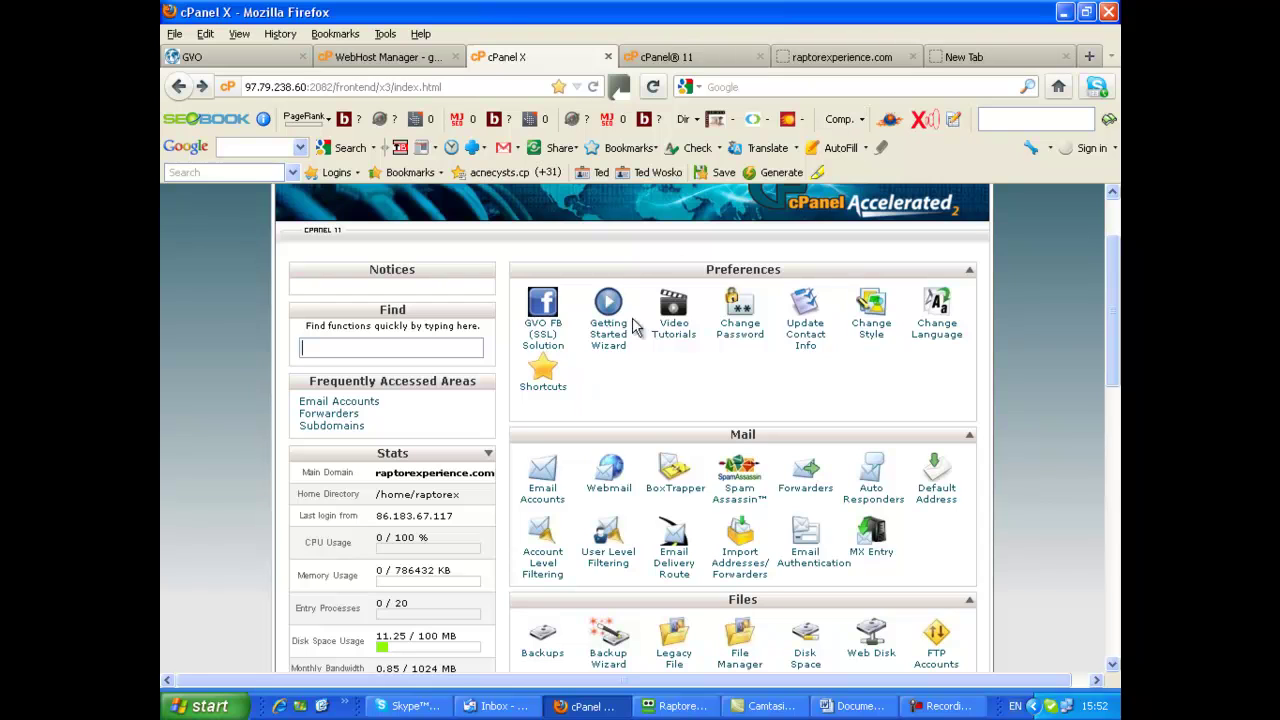
pyautogui.click(705, 60)
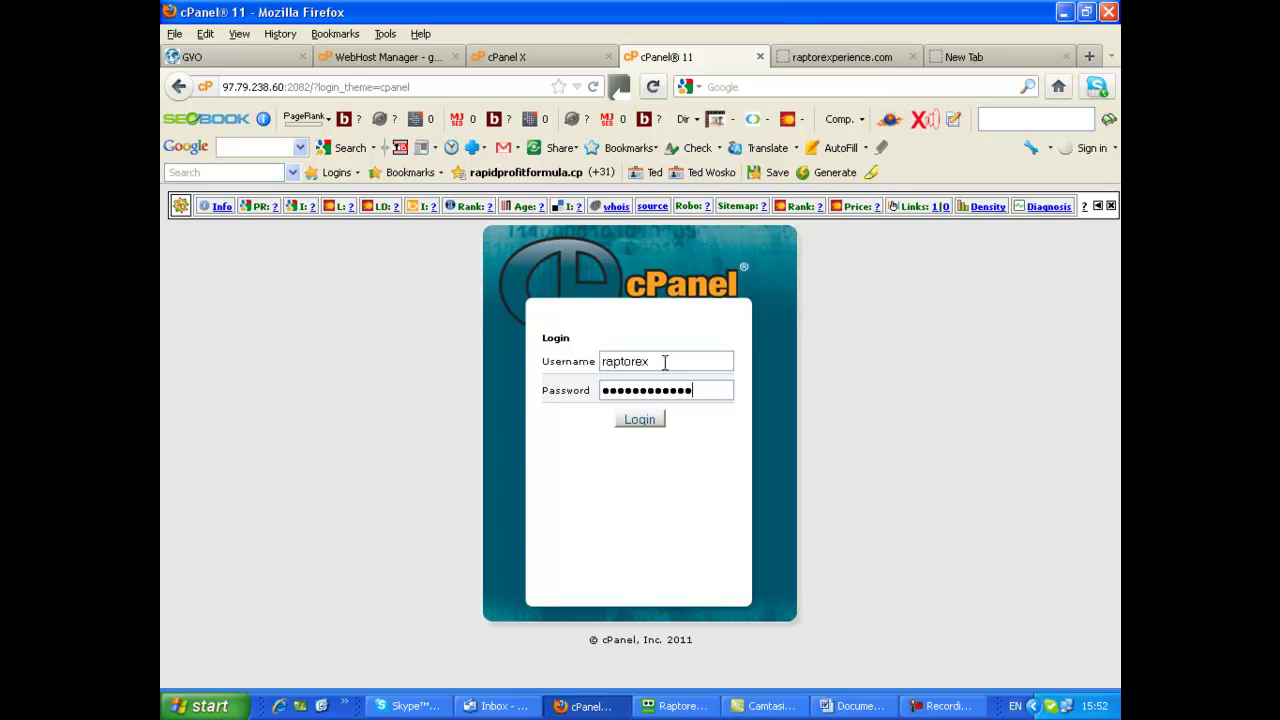
# Log in to cPanel and scroll through the raptorexperience.com home page's Mail and Files sections
pyautogui.click(640, 420)
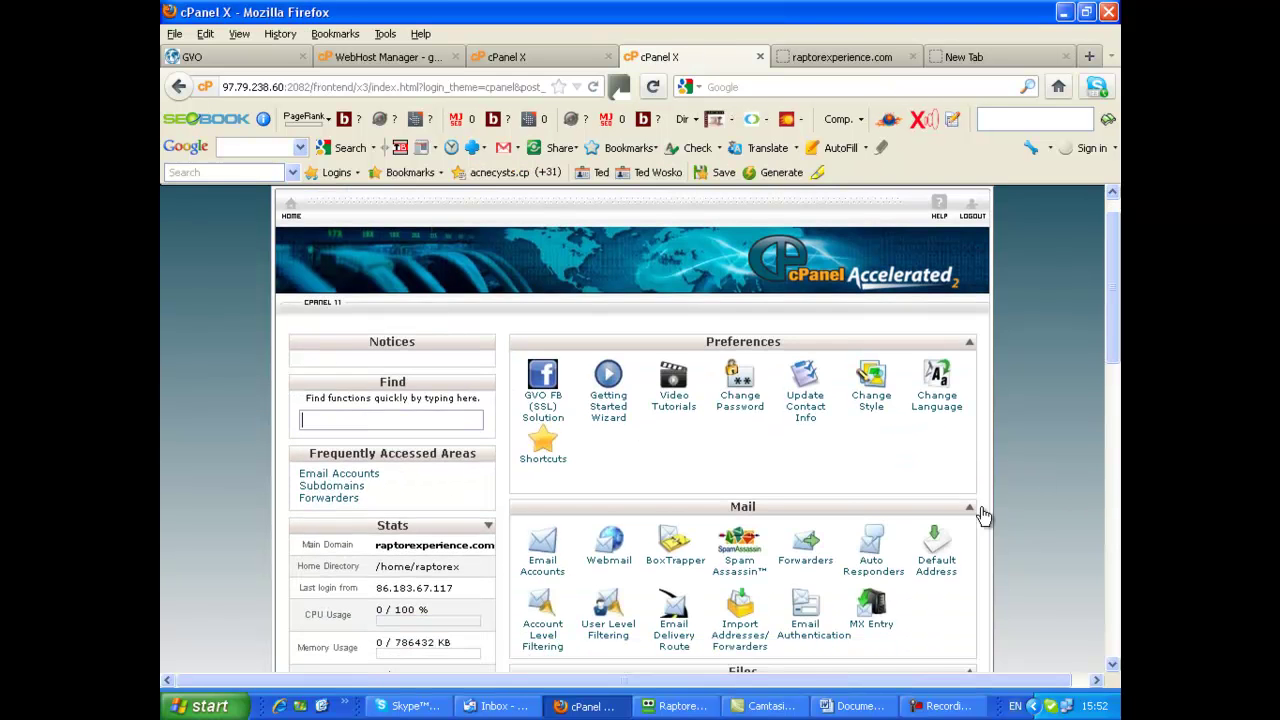
pyautogui.scroll(-5, 960, 500)
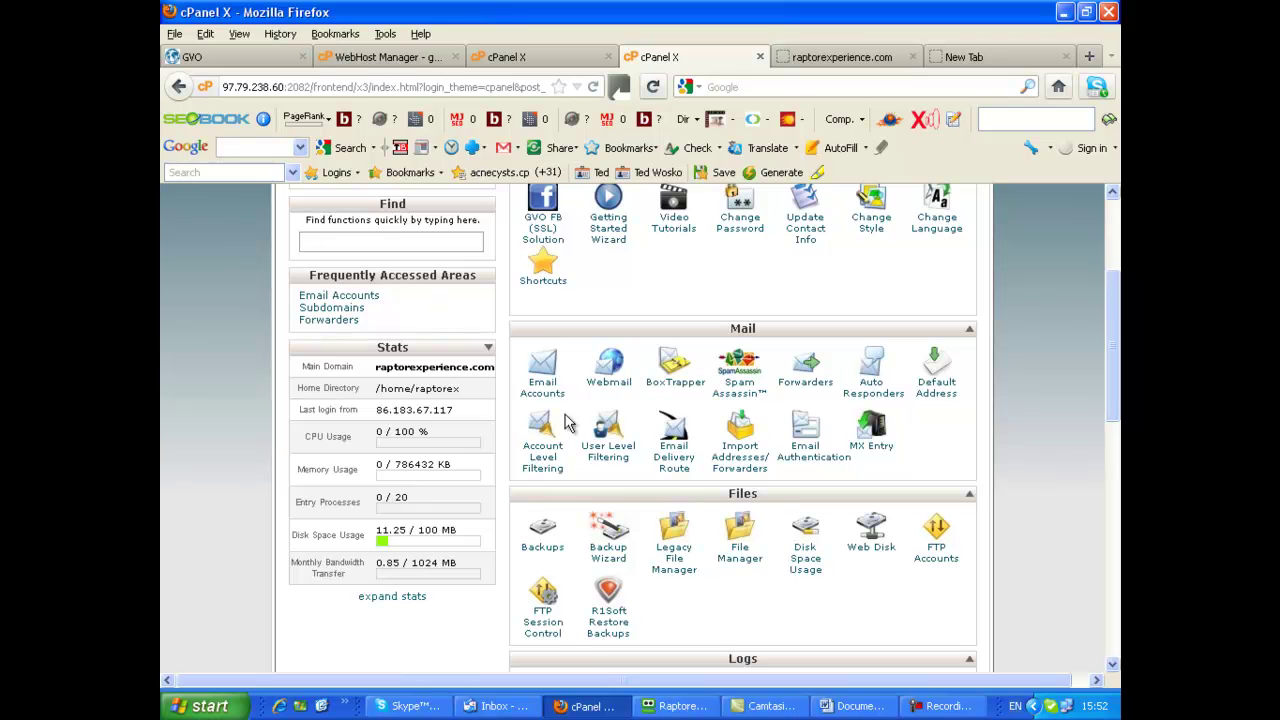
pyautogui.scroll(1, 420, 343)
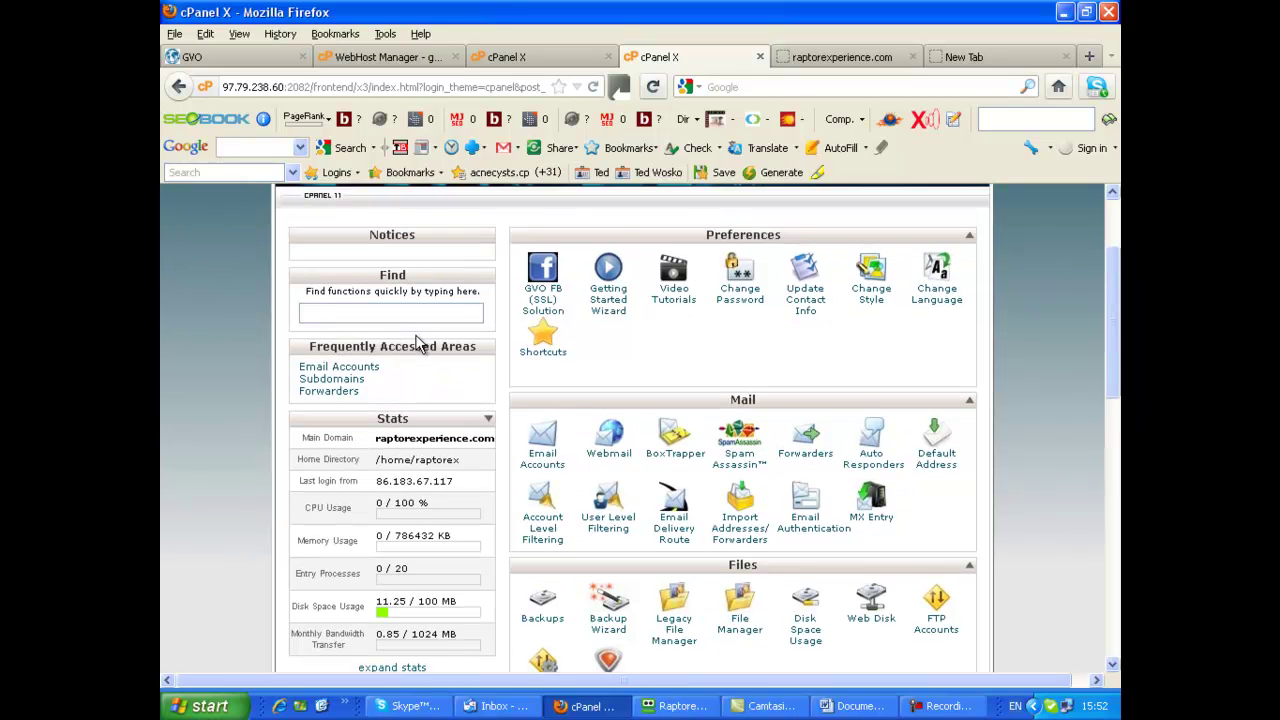
pyautogui.scroll(-1, 420, 343)
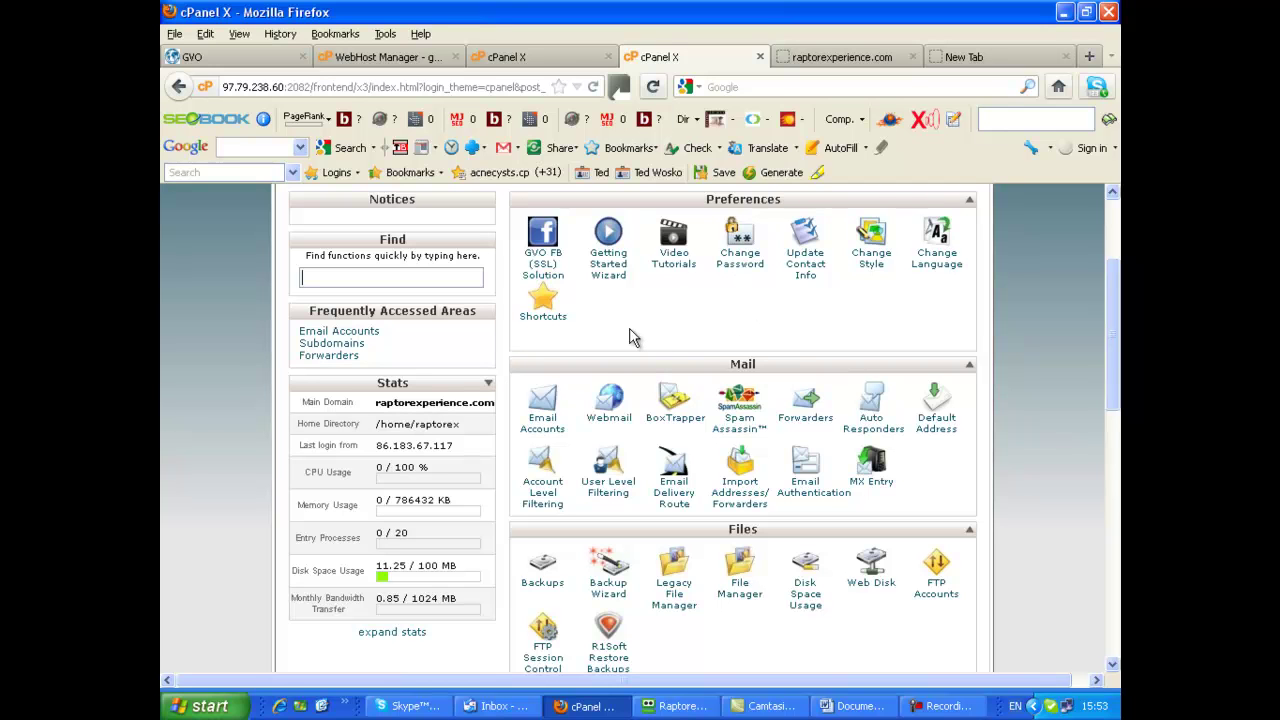
pyautogui.scroll(-1, 1052, 405)
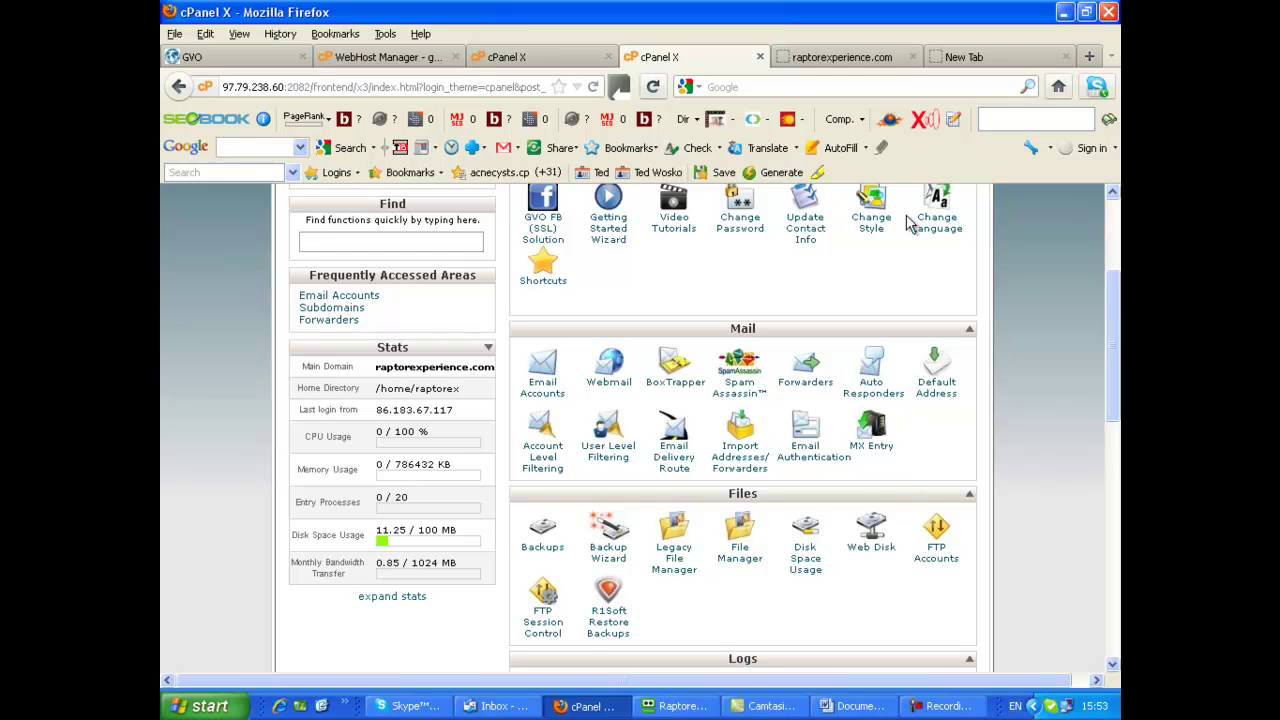
# Open Email Accounts and review the two 250 MB mailboxes in use
pyautogui.click(545, 375)
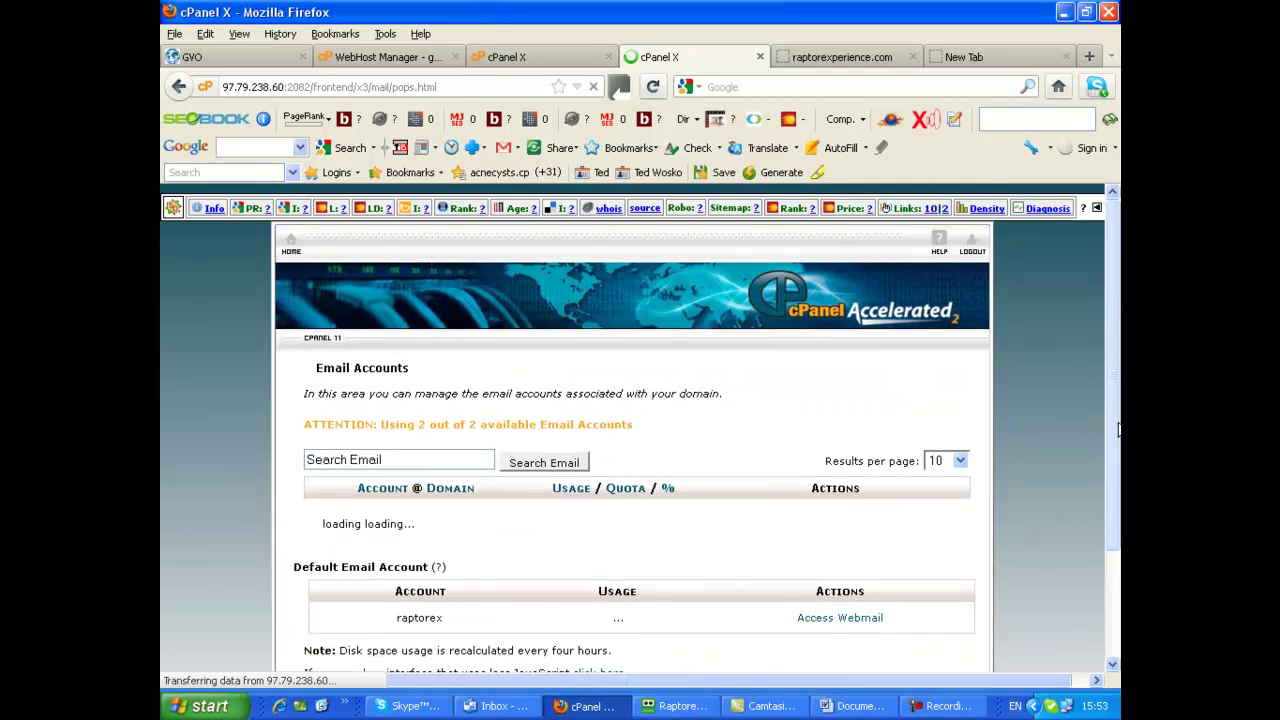
pyautogui.scroll(-3, 1036, 412)
pyautogui.scroll(-1, 1036, 412)
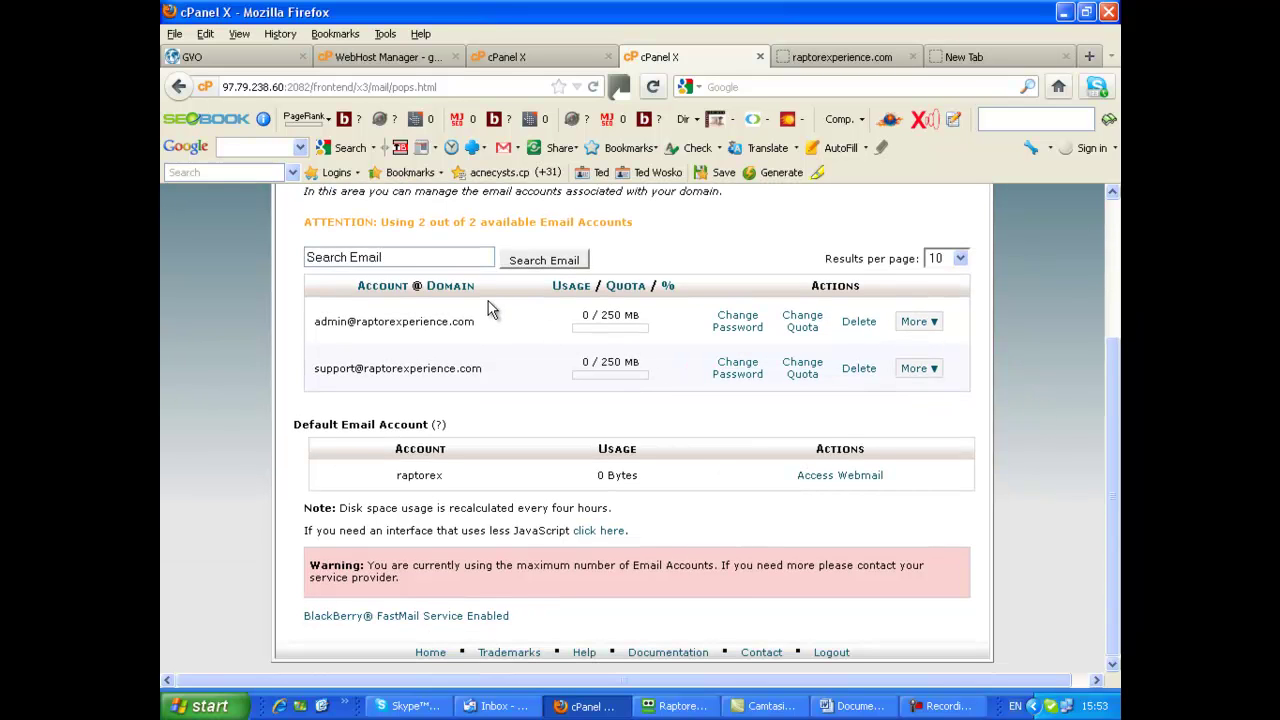
pyautogui.scroll(2, 551, 332)
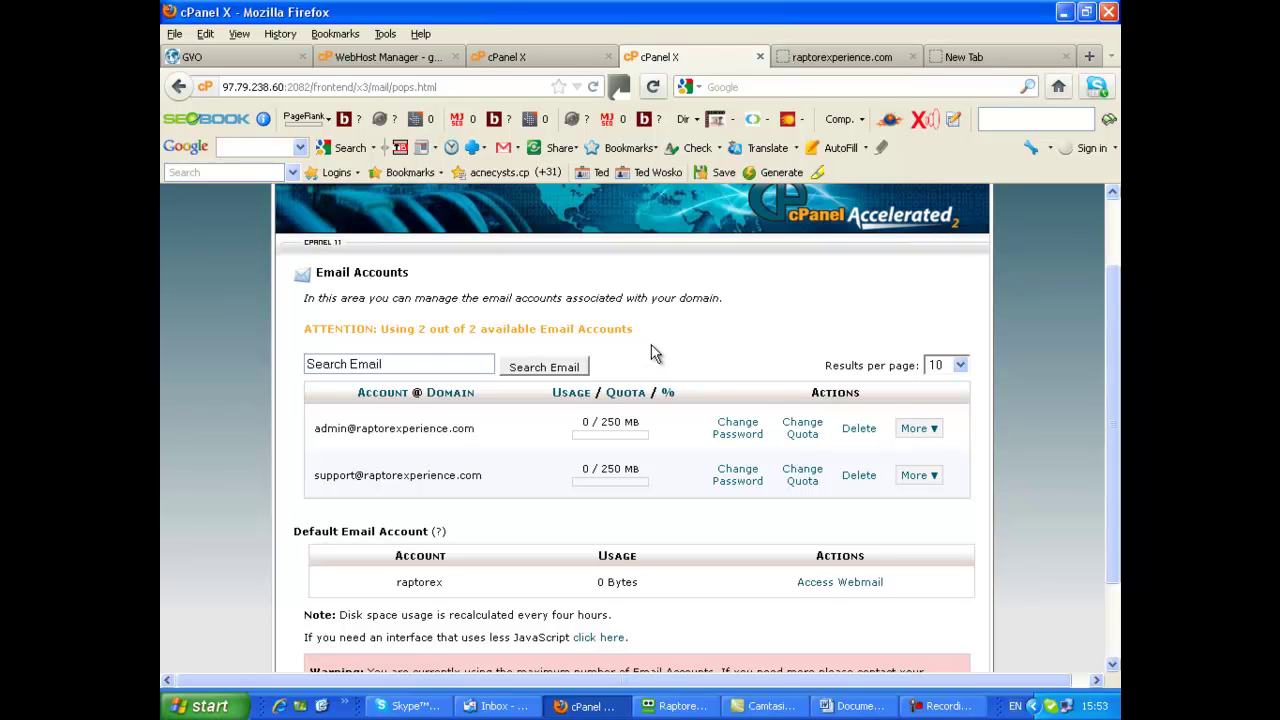
pyautogui.scroll(-1, 655, 340)
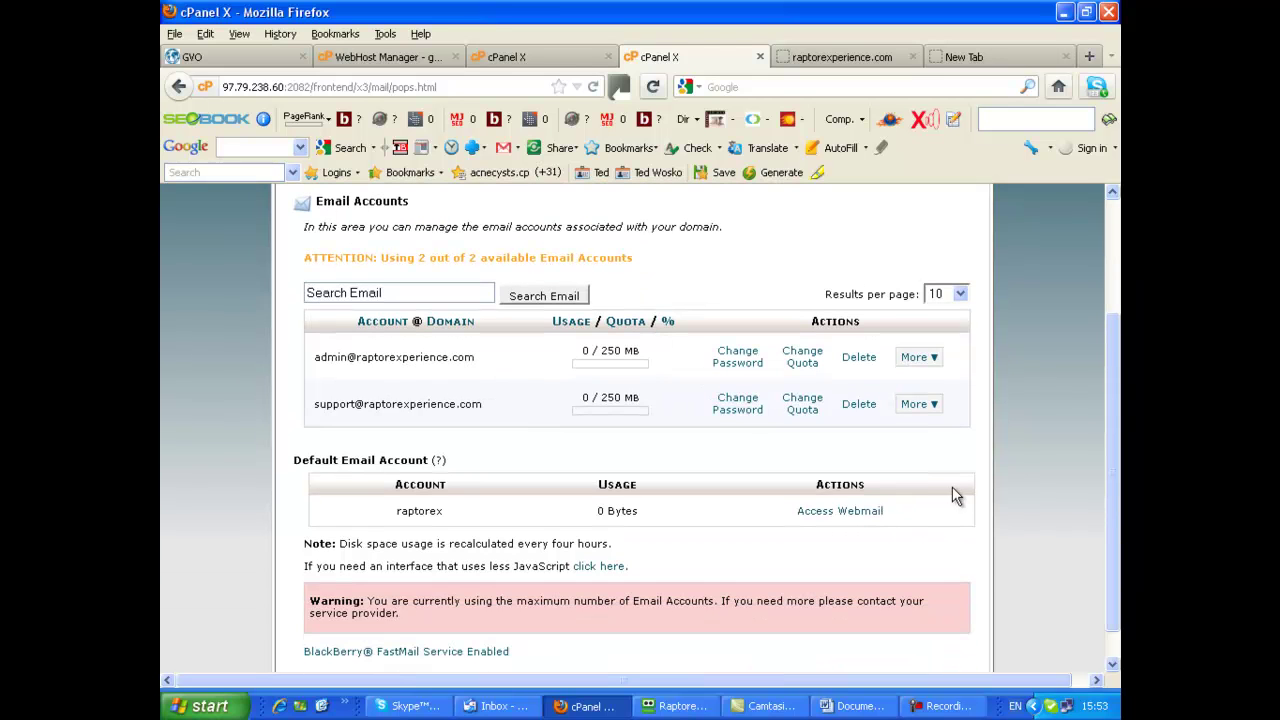
pyautogui.scroll(-1, 995, 481)
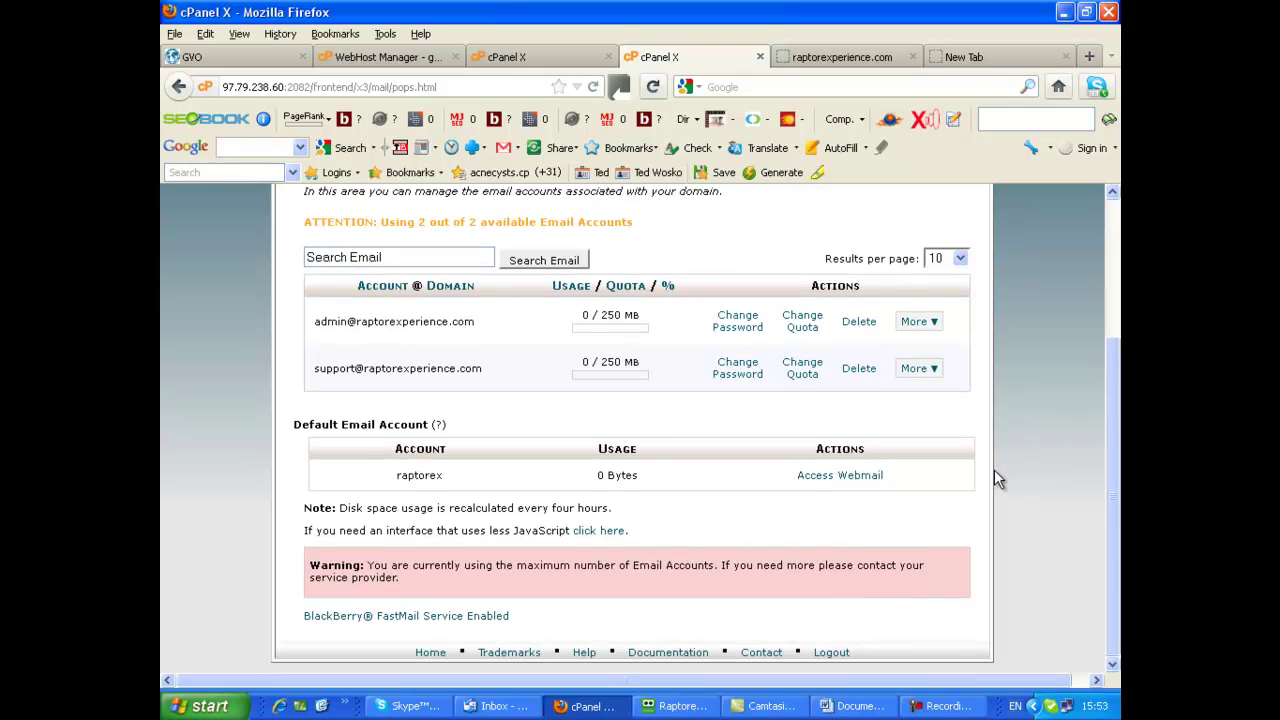
pyautogui.scroll(1, 994, 459)
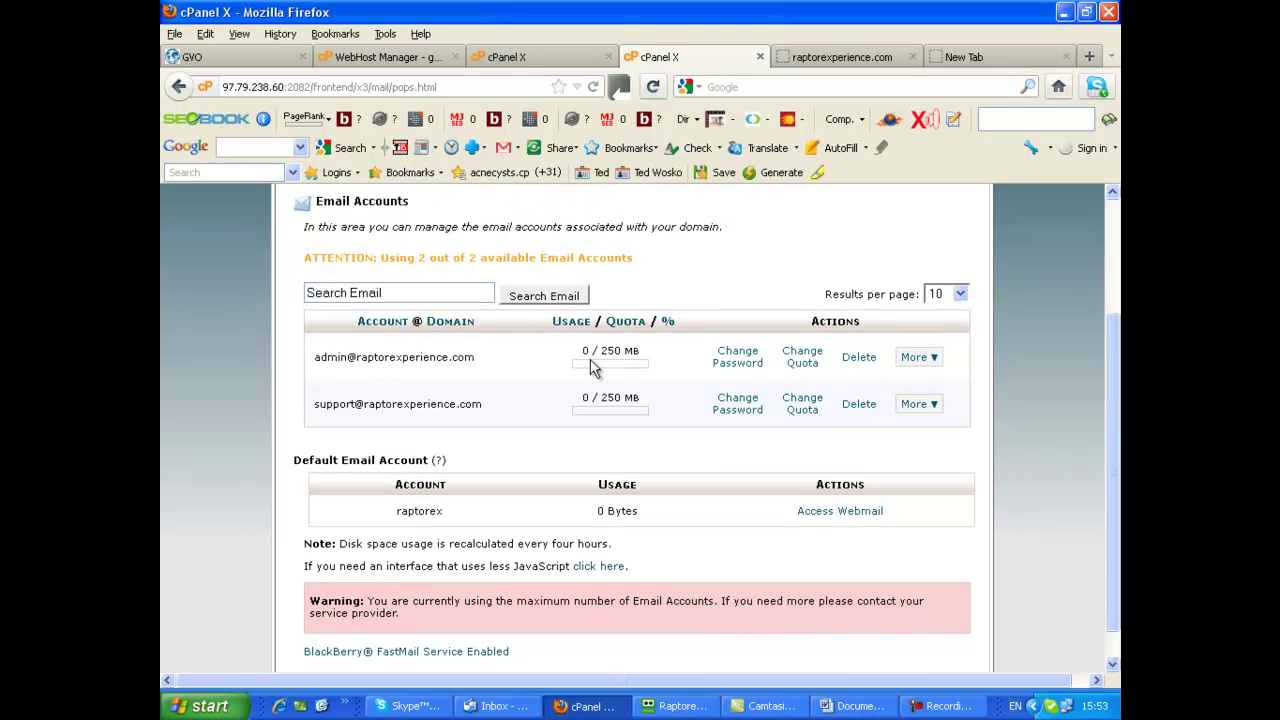
# Delete the admin mailbox and confirm the deletion
pyautogui.click(859, 359)
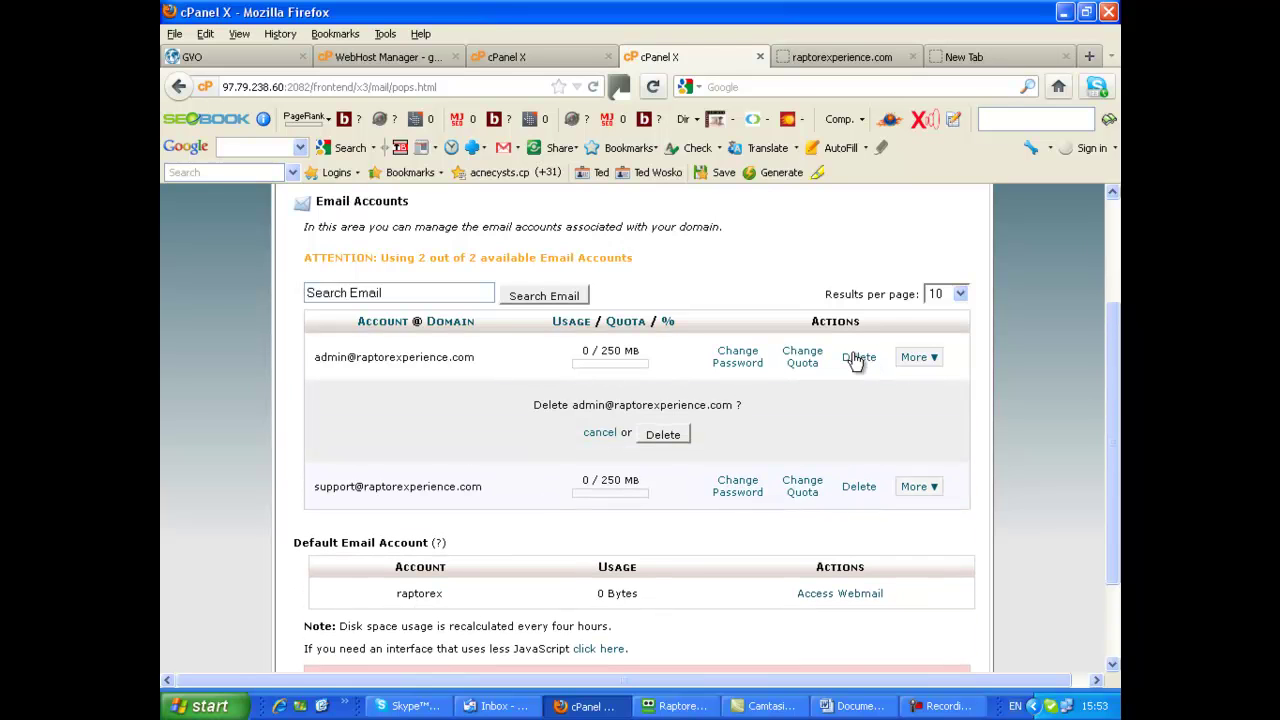
pyautogui.click(668, 435)
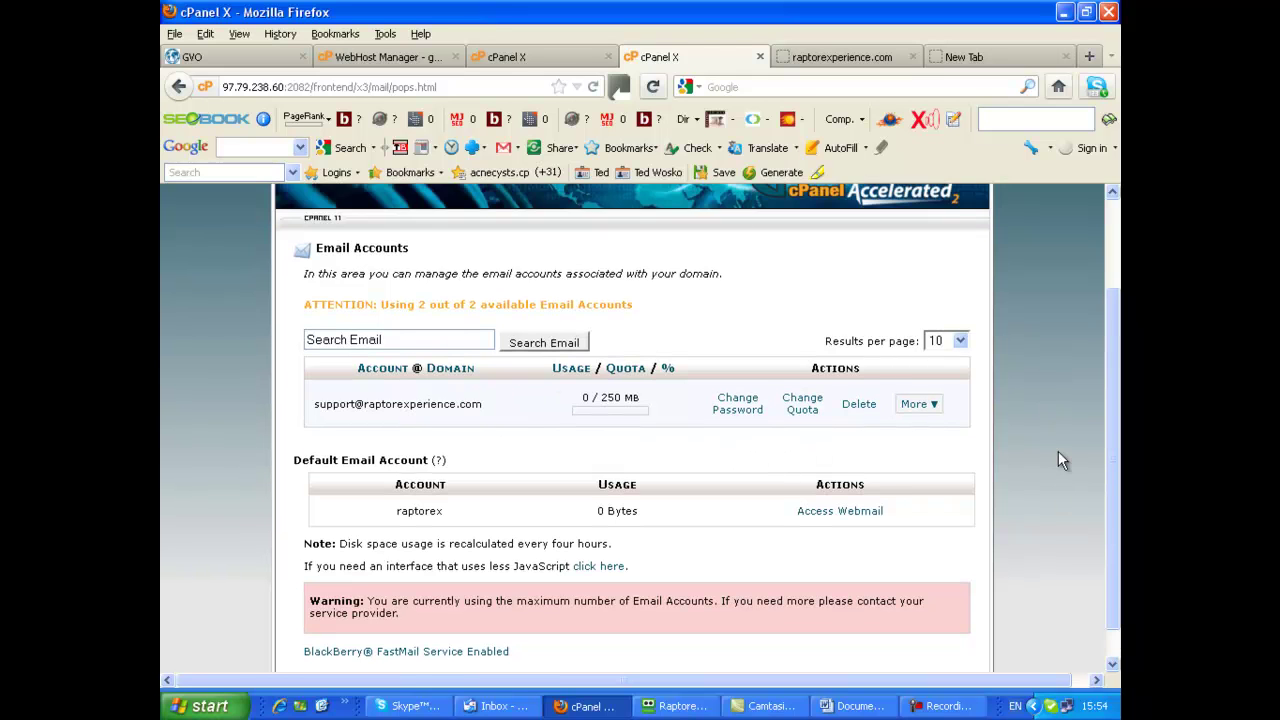
# Reload the Email Accounts page and enter 'admin' as the new mailbox name
pyautogui.click(596, 88)
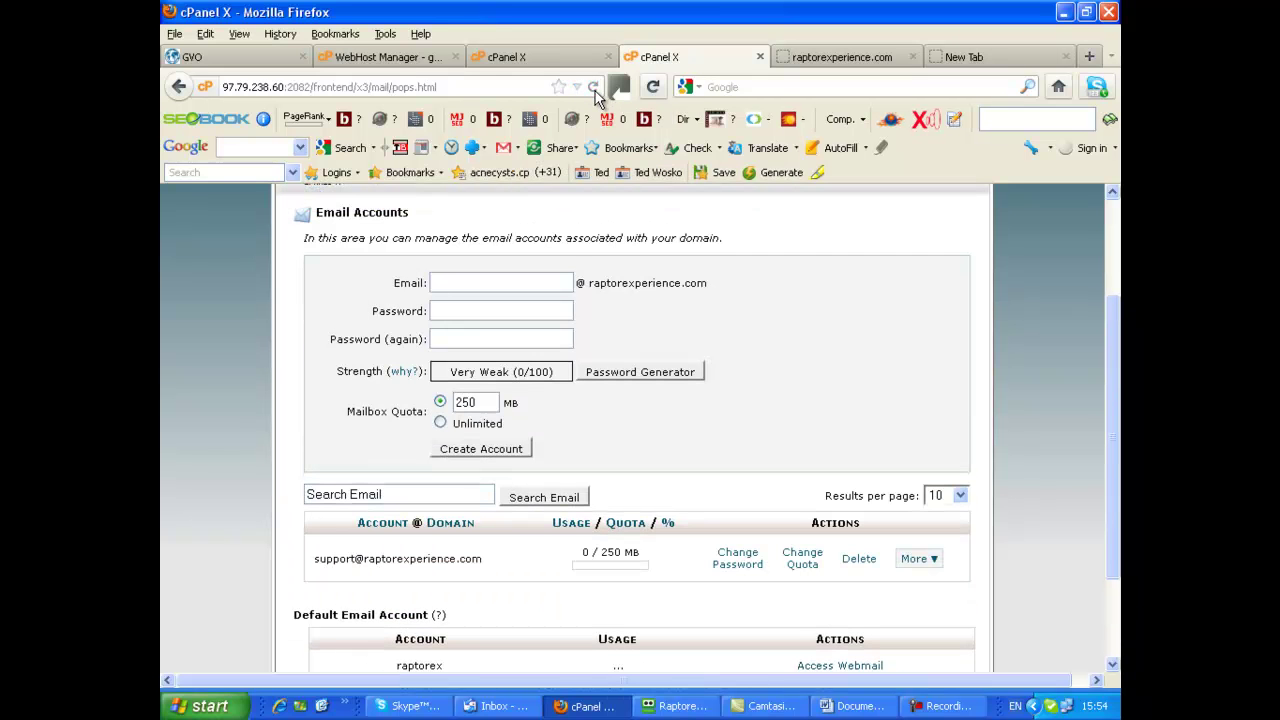
pyautogui.scroll(-2, 1080, 340)
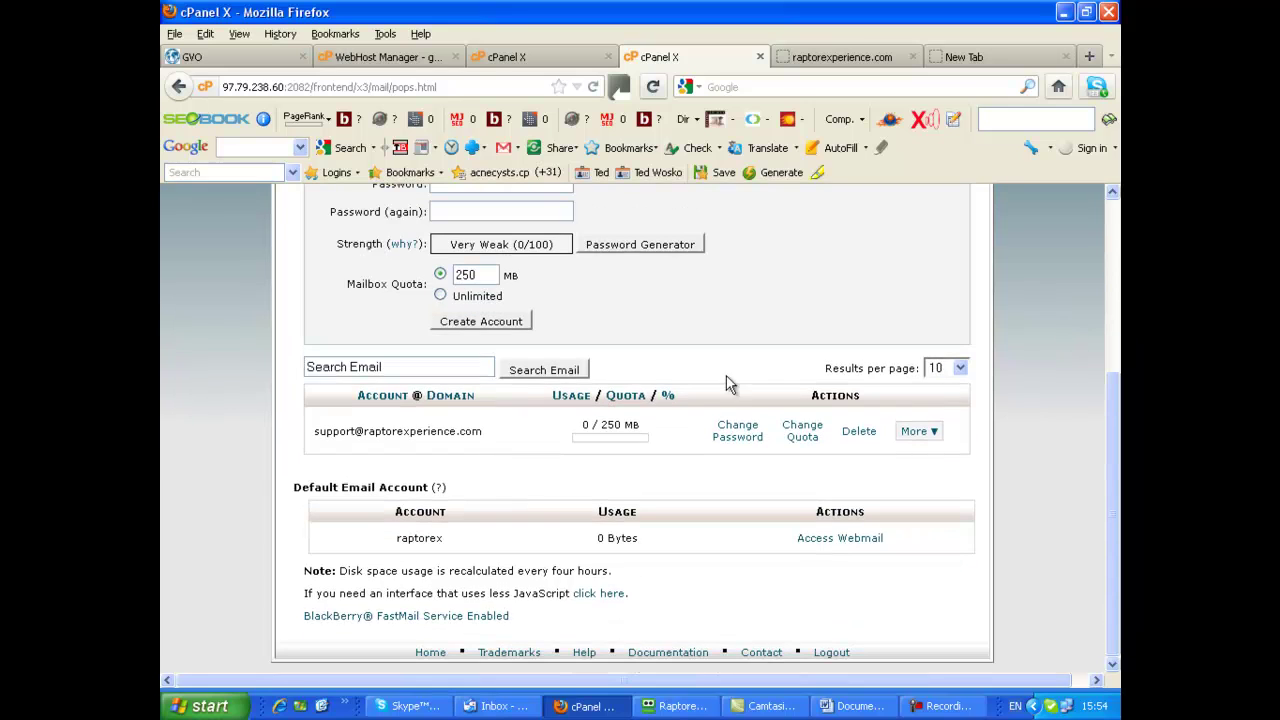
pyautogui.scroll(3, 1025, 305)
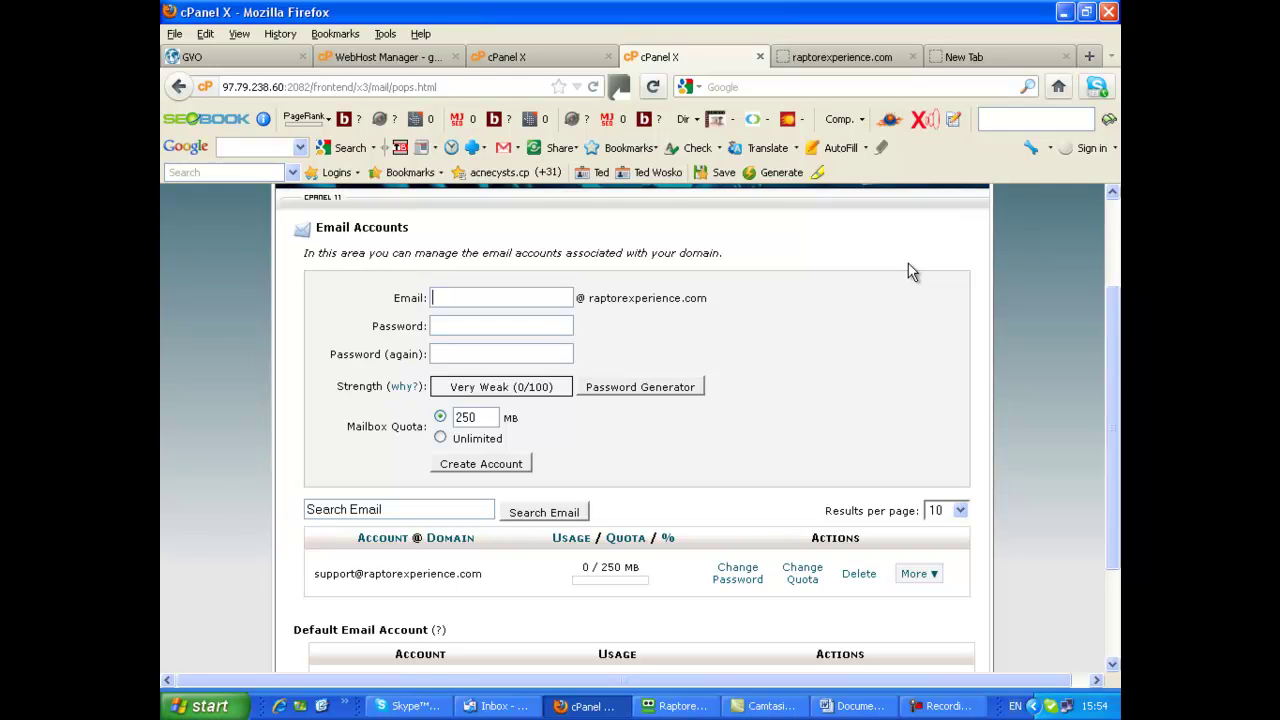
pyautogui.write('a')
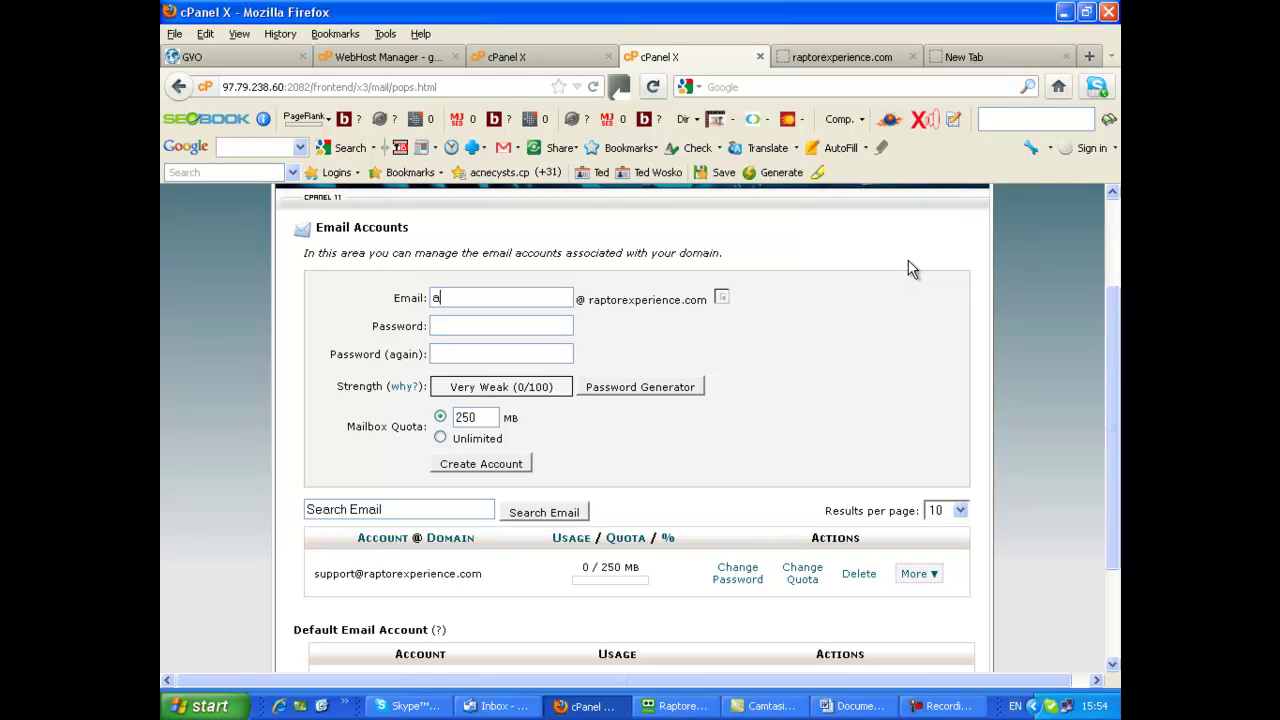
pyautogui.write('dmin')
pyautogui.click(466, 297)
pyautogui.scroll(-2, 800, 445)
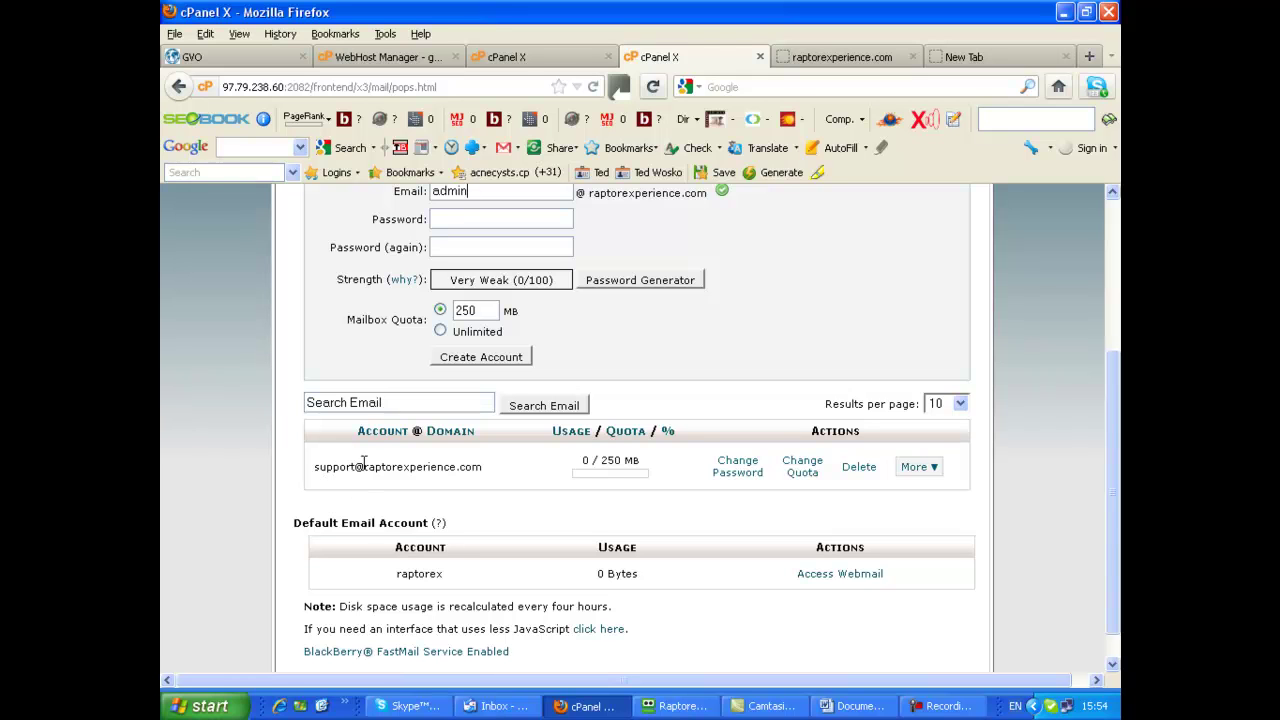
pyautogui.scroll(2, 816, 322)
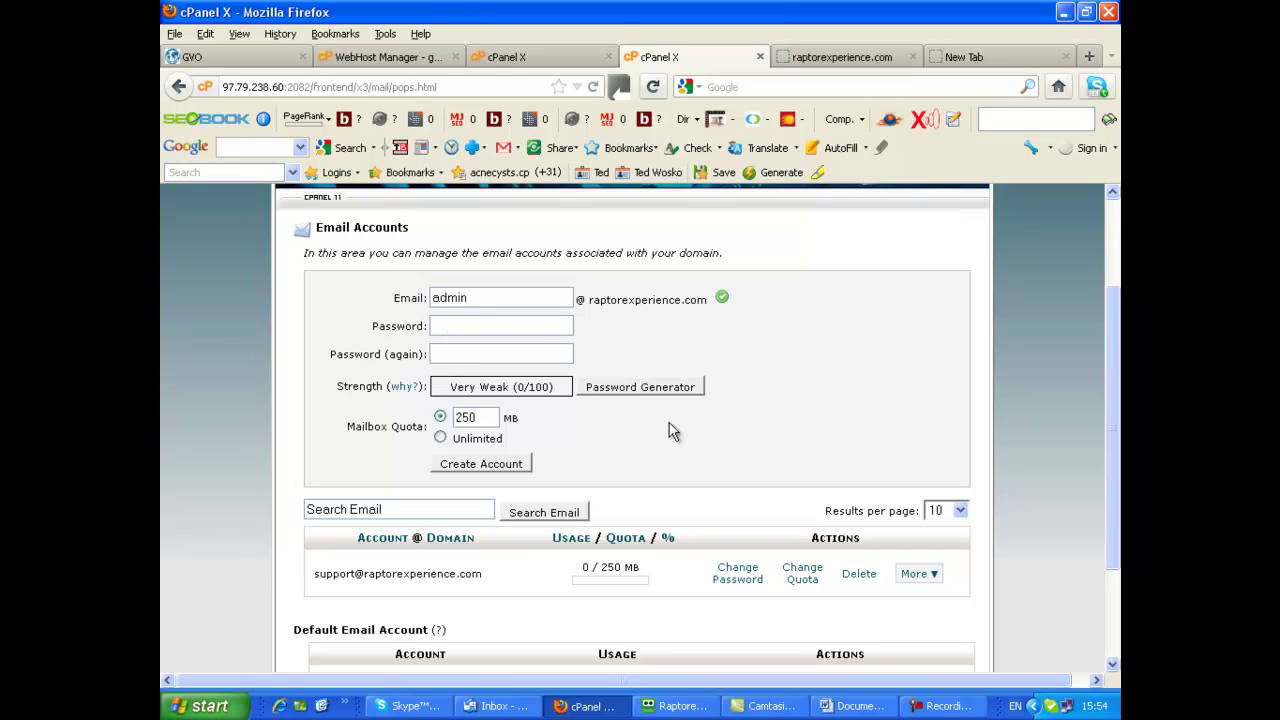
# Generate a random password for the admin mailbox and copy it to the clipboard
pyautogui.click(629, 390)
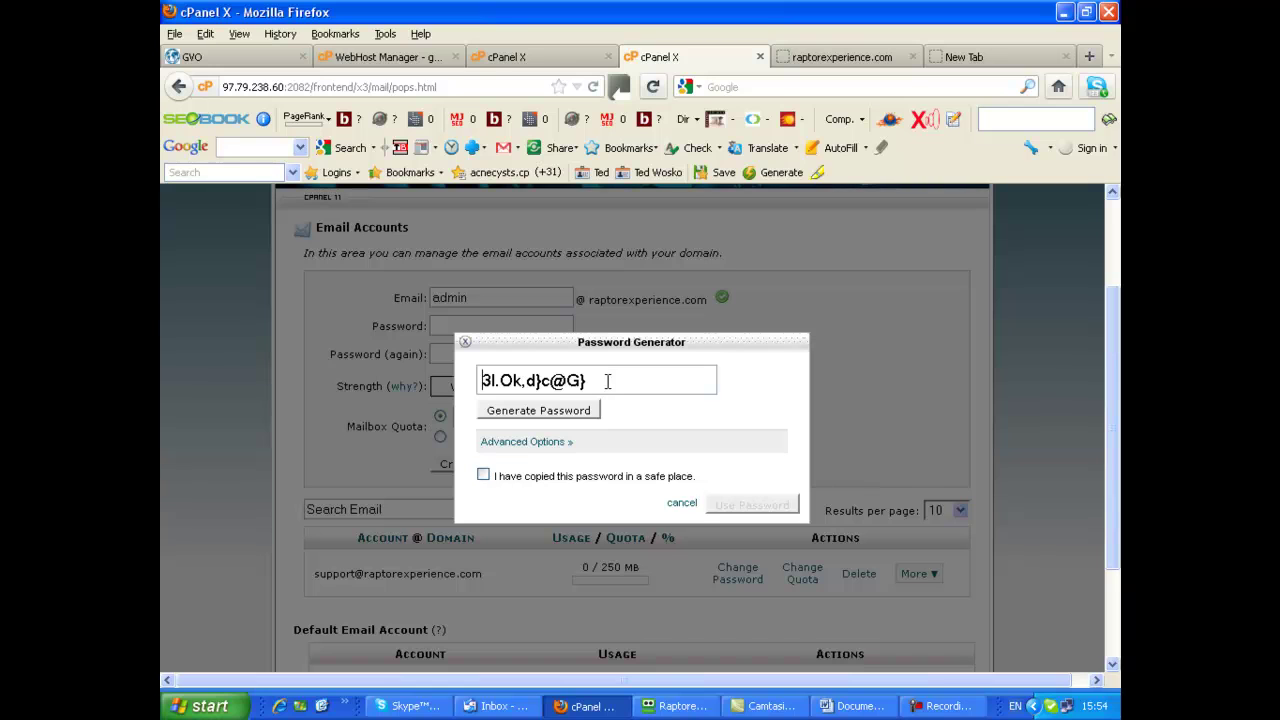
pyautogui.tripleClick(595, 382)
pyautogui.hotkey('ctrl', 'c')
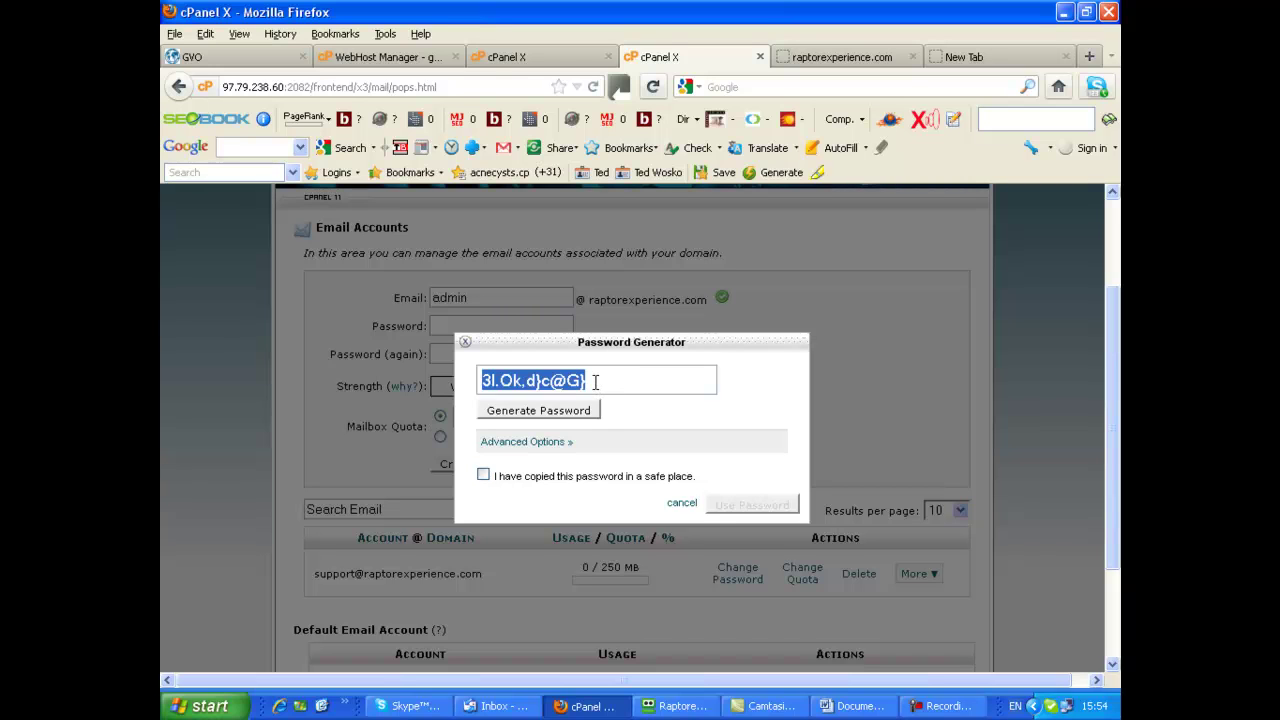
pyautogui.rightClick(558, 385)
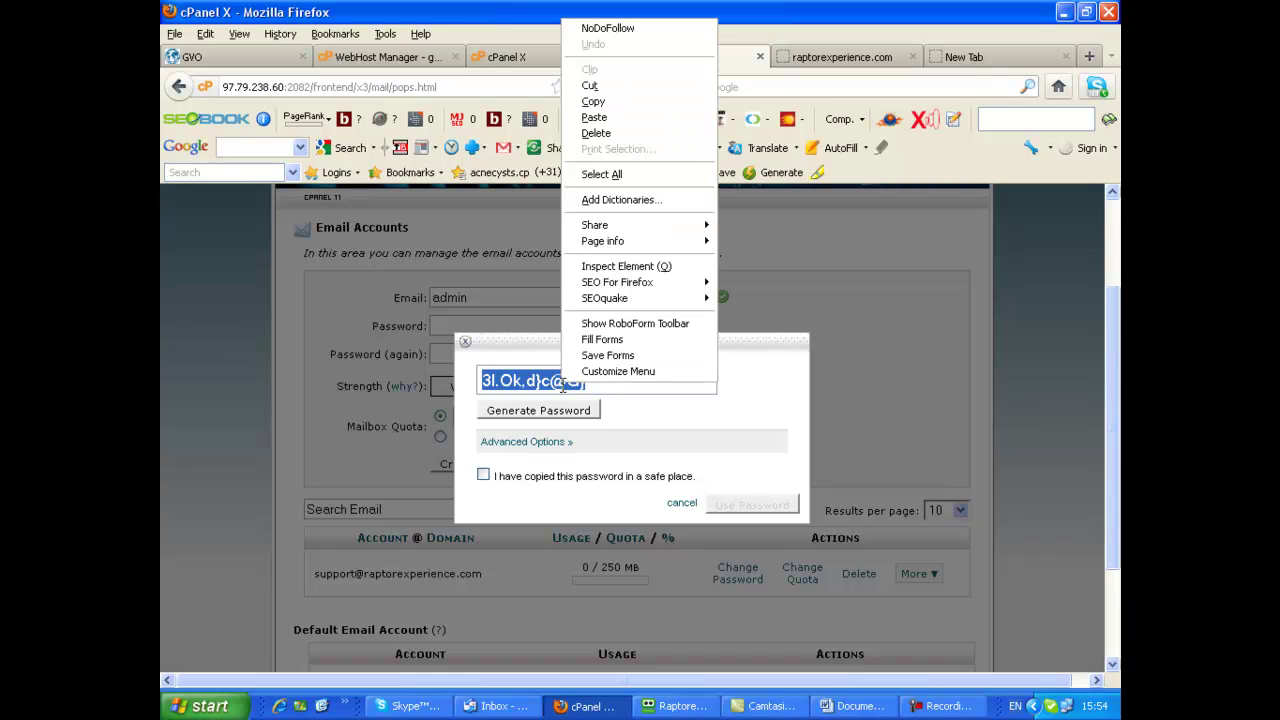
pyautogui.click(590, 101)
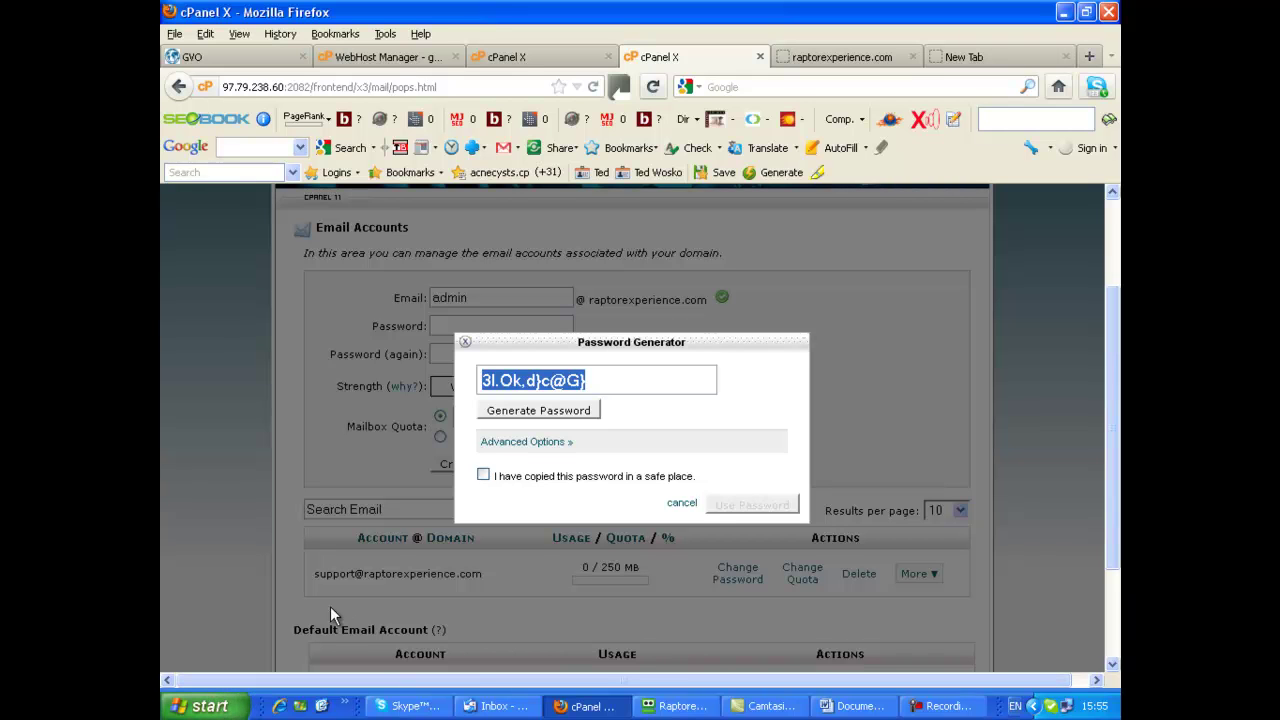
pyautogui.click(210, 708)
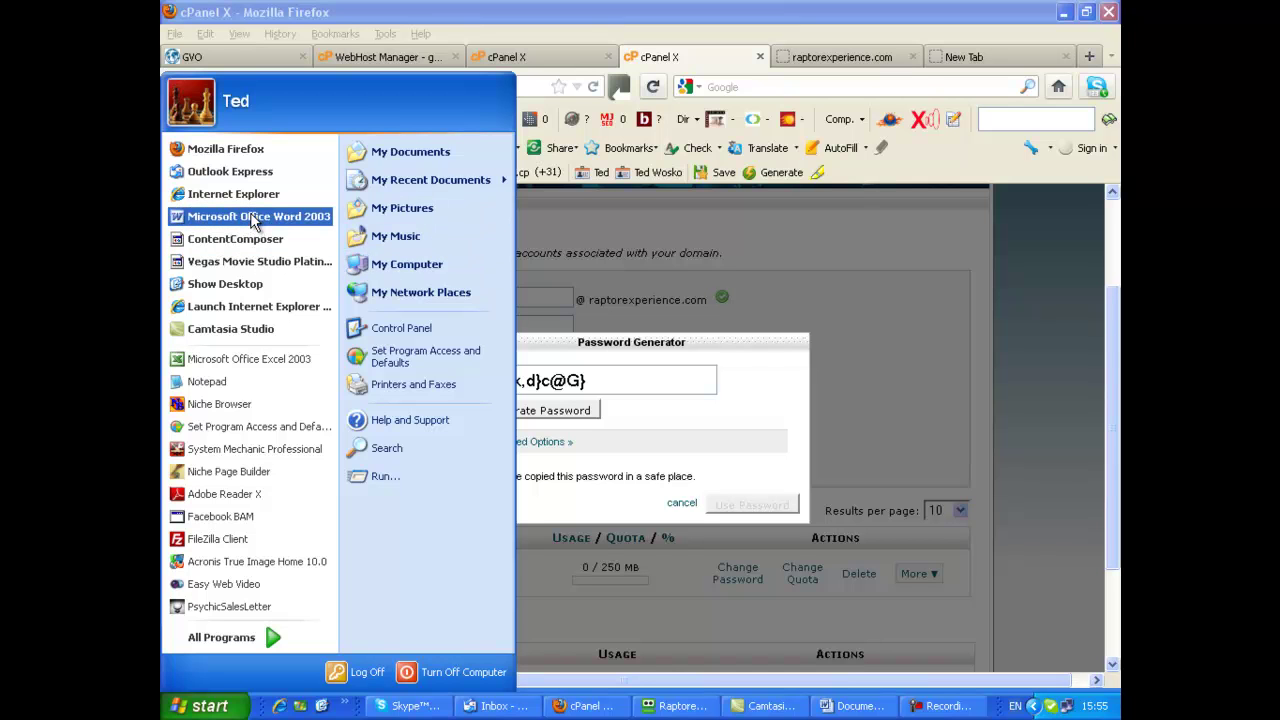
# Paste the generated password into a new Word 2003 document, then minimize Word
pyautogui.click(254, 218)
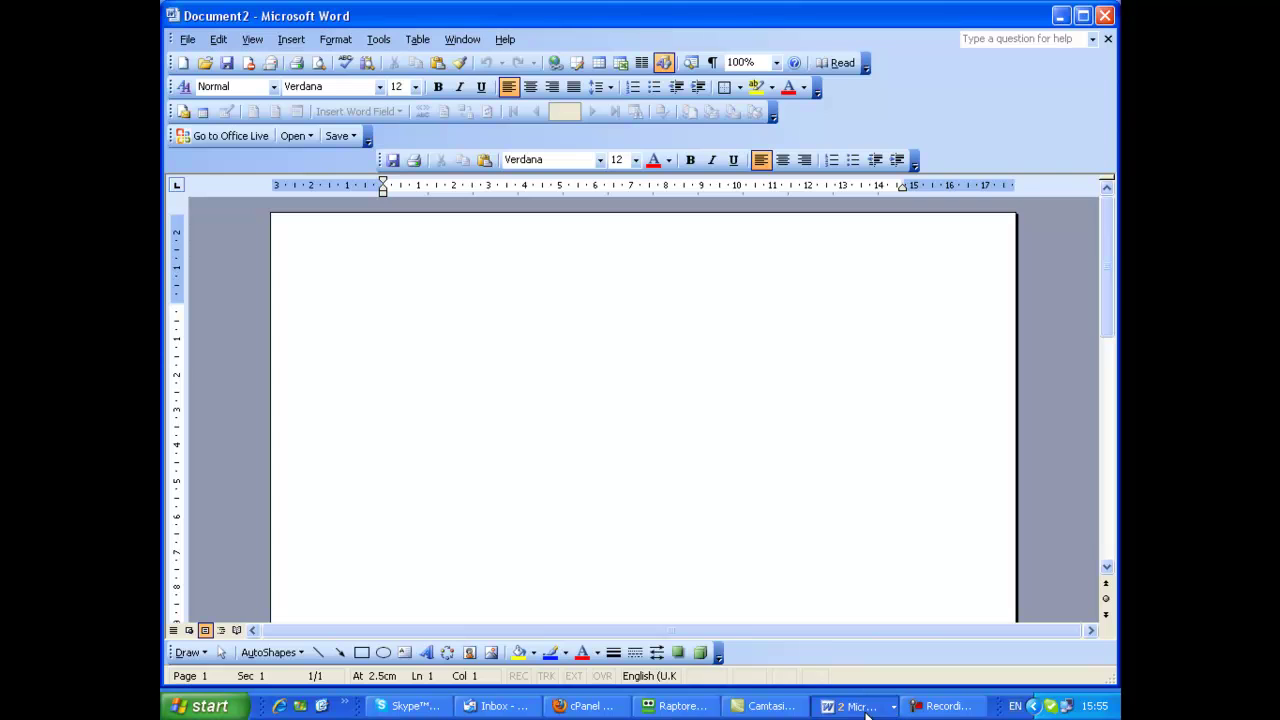
pyautogui.rightClick(366, 297)
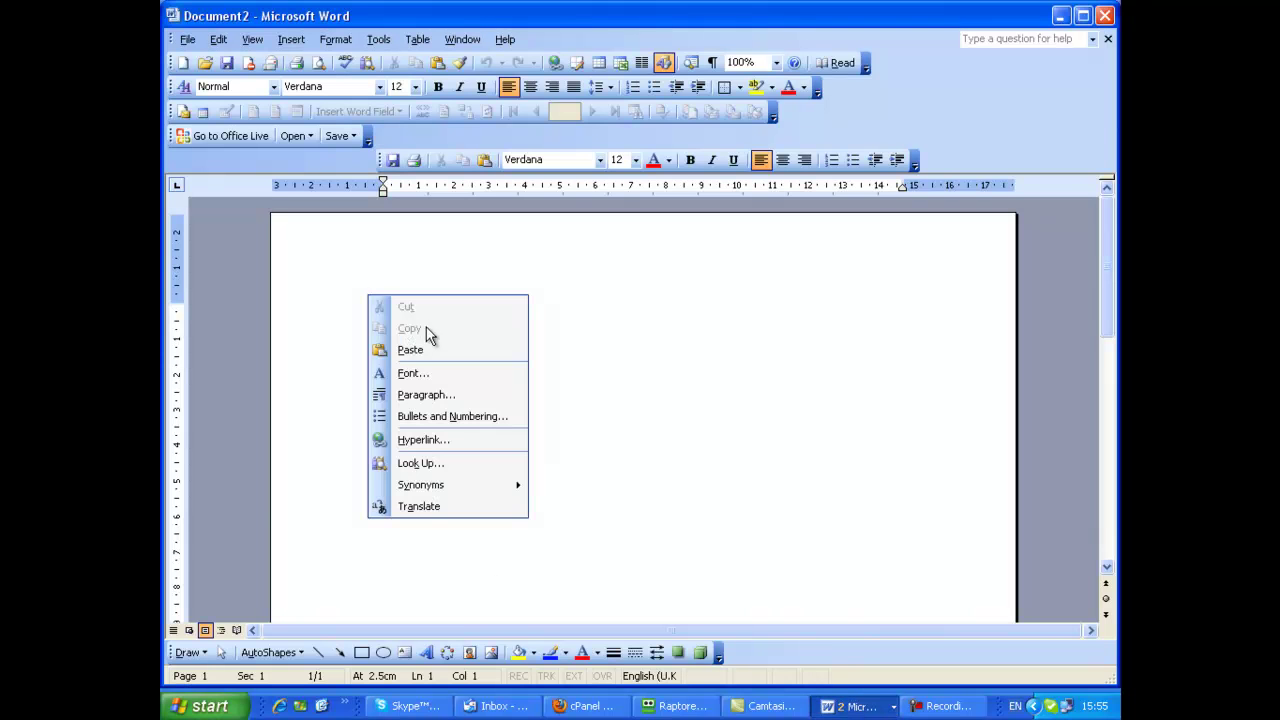
pyautogui.click(412, 350)
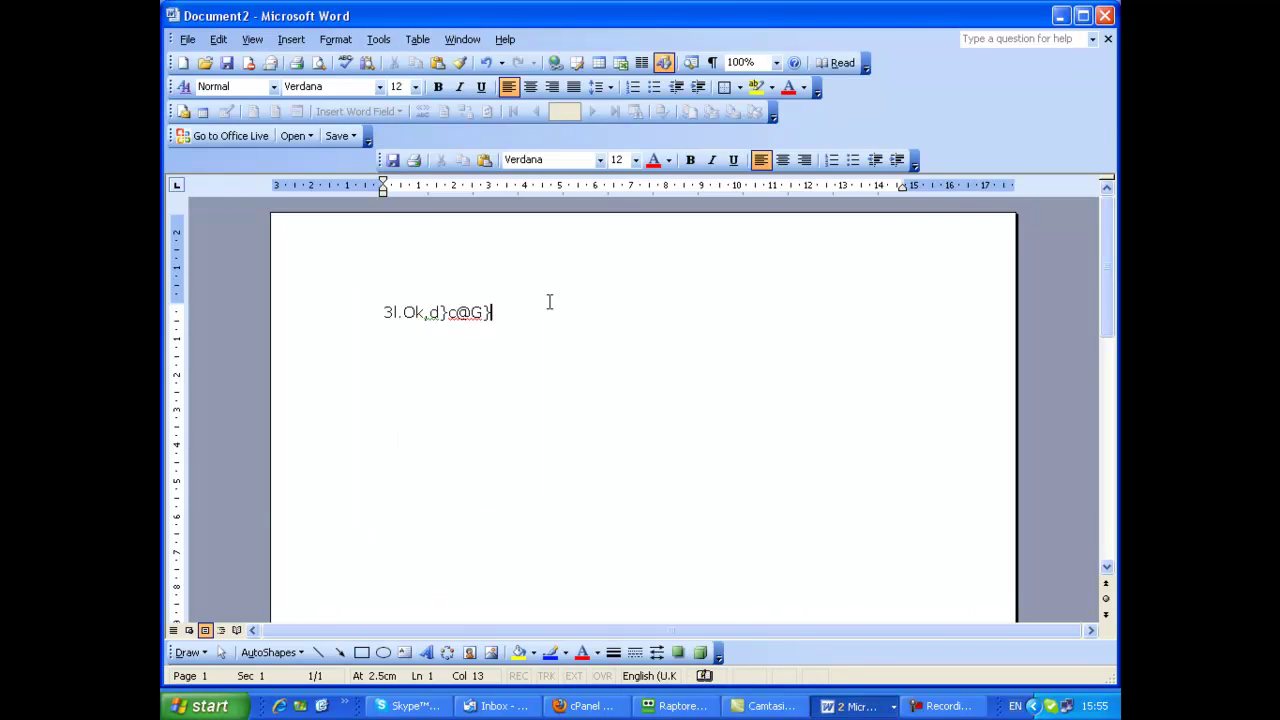
pyautogui.click(1062, 16)
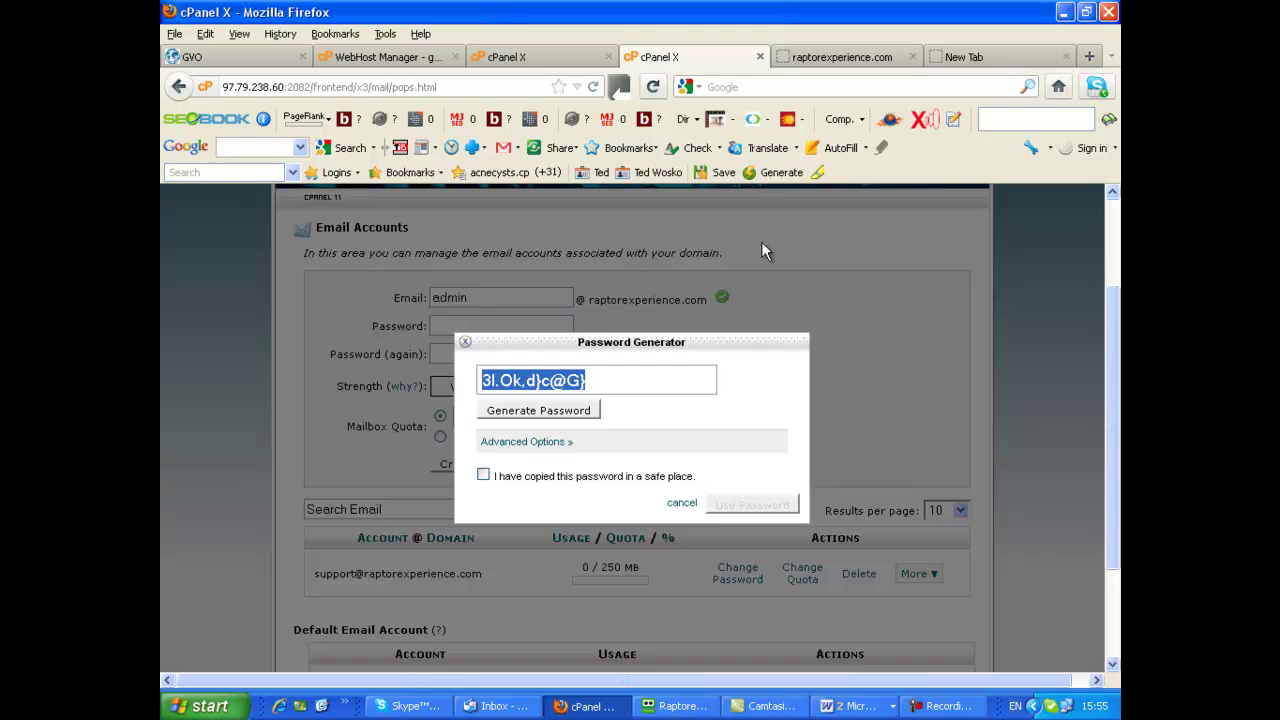
# Accept the generated password and create the admin mailbox with a 250 MB quota
pyautogui.scroll(2, 1071, 338)
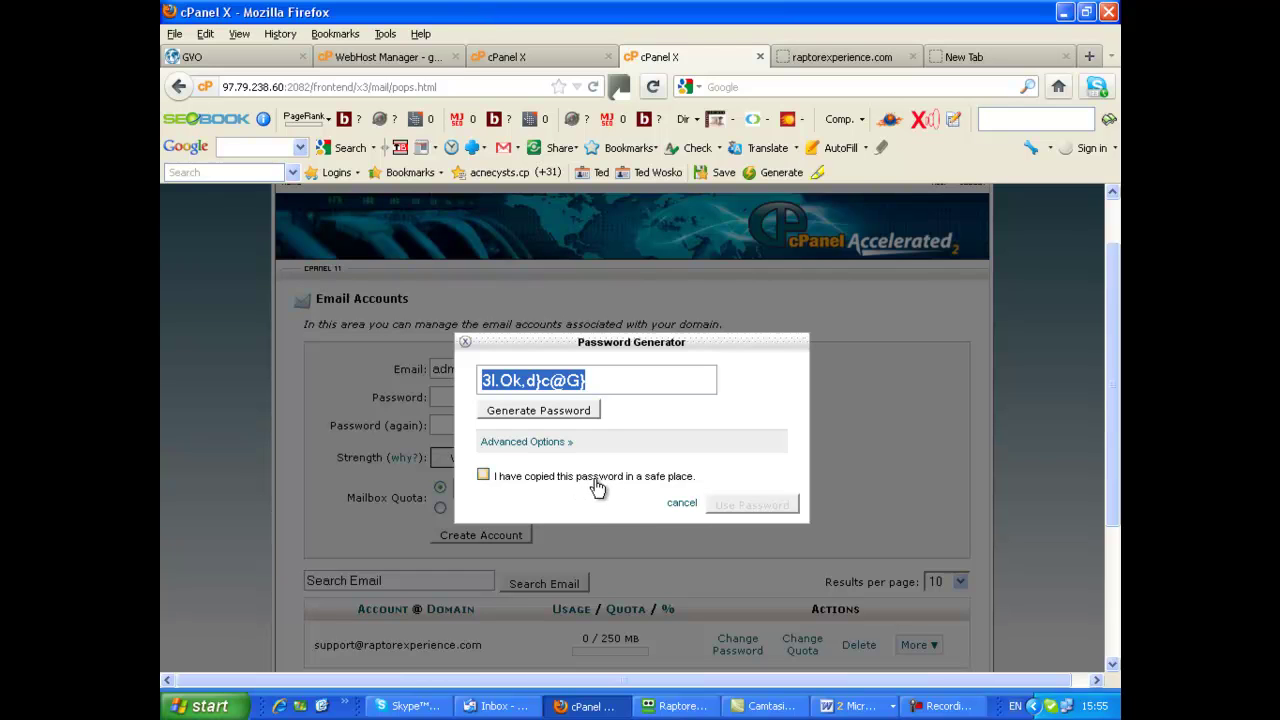
pyautogui.click(484, 476)
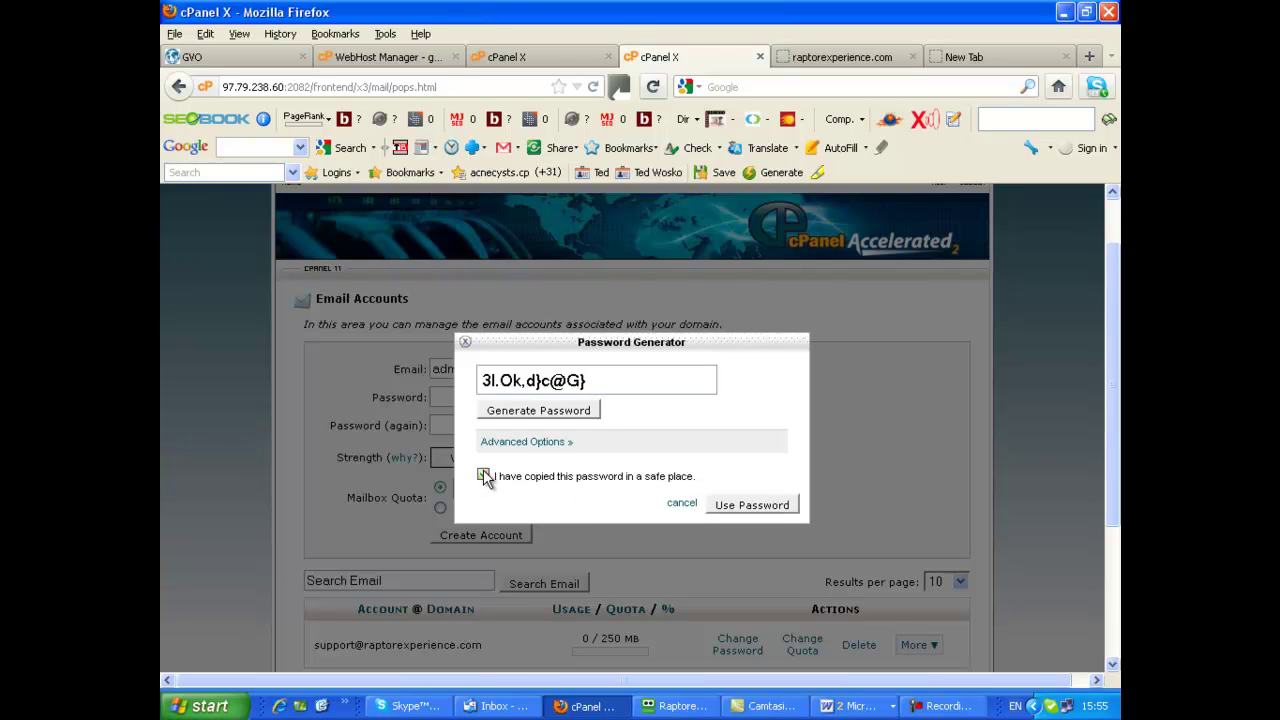
pyautogui.click(762, 508)
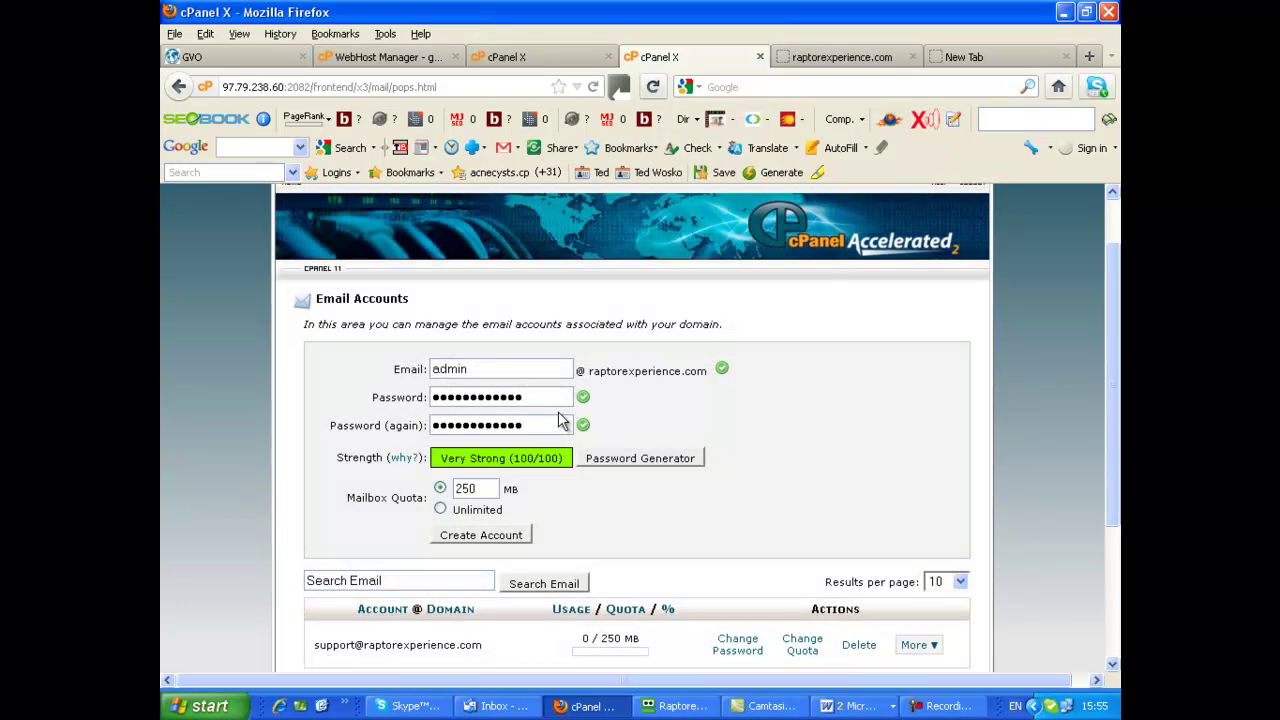
pyautogui.scroll(-2, 1078, 541)
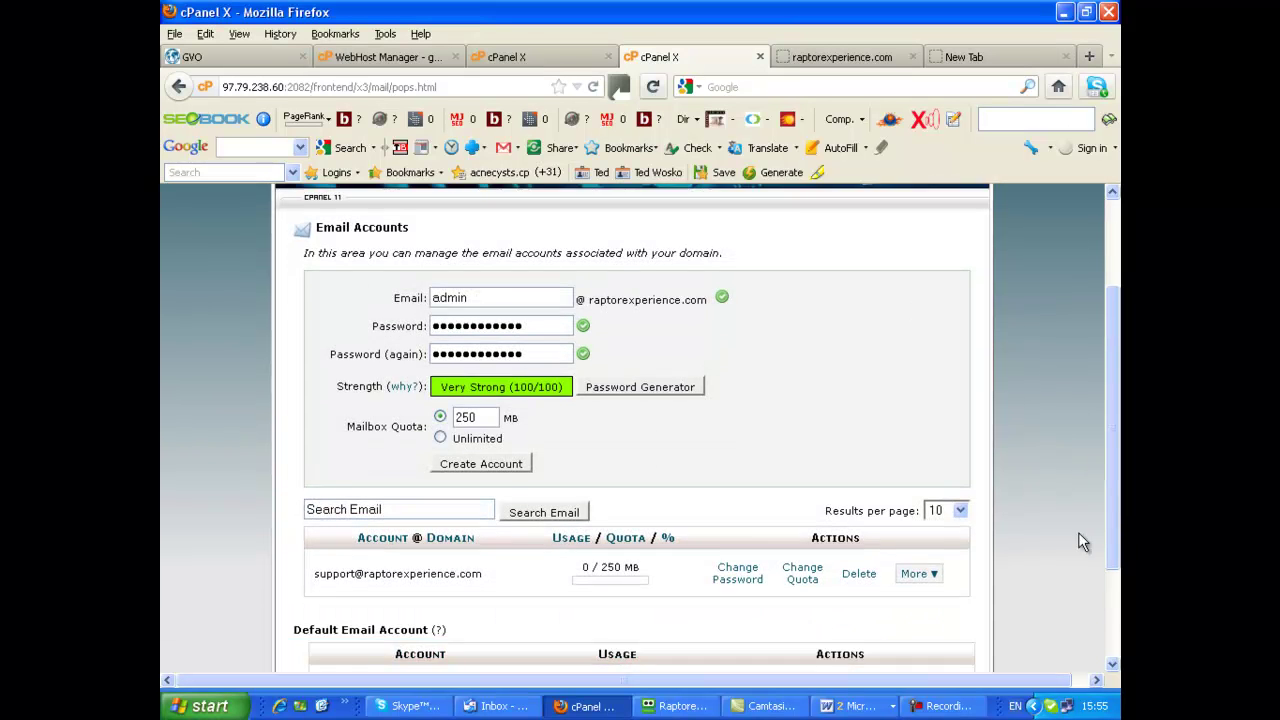
pyautogui.scroll(-2, 1078, 541)
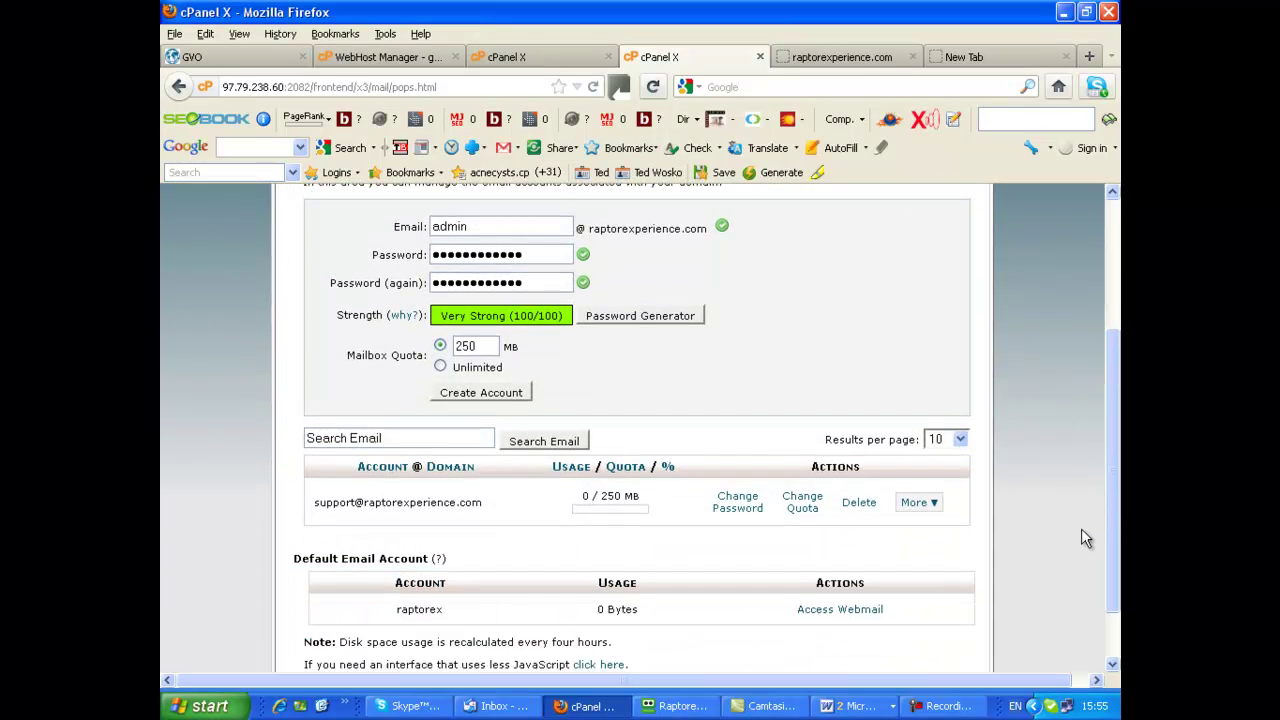
pyautogui.click(478, 393)
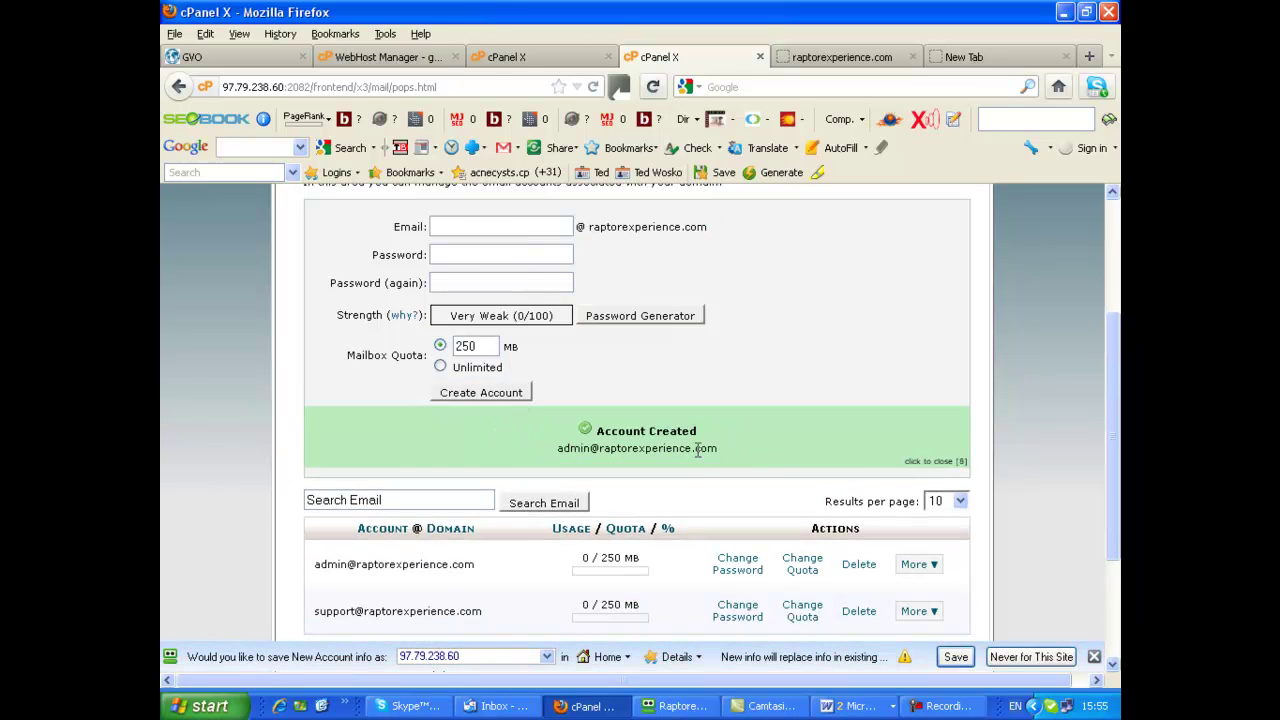
# Dismiss Firefox's save-password notification bar and return to the top of Email Accounts
pyautogui.scroll(-3, 1040, 460)
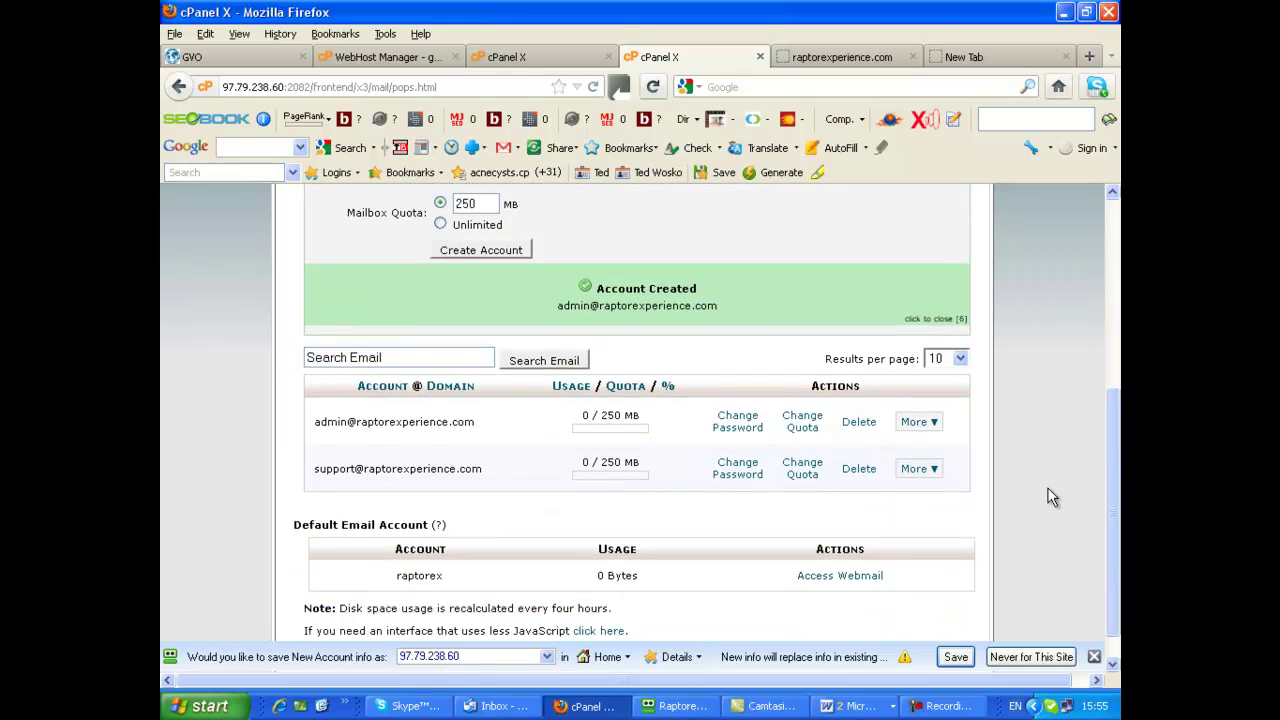
pyautogui.scroll(-1, 1090, 497)
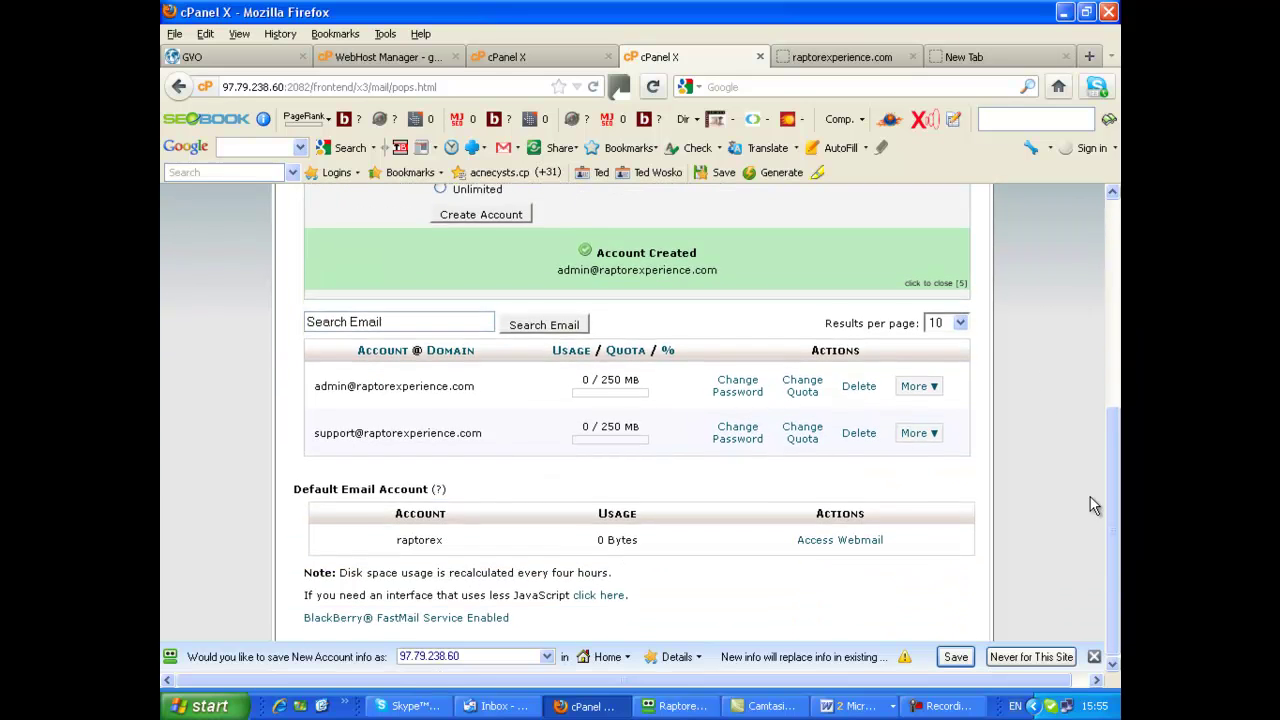
pyautogui.click(1097, 656)
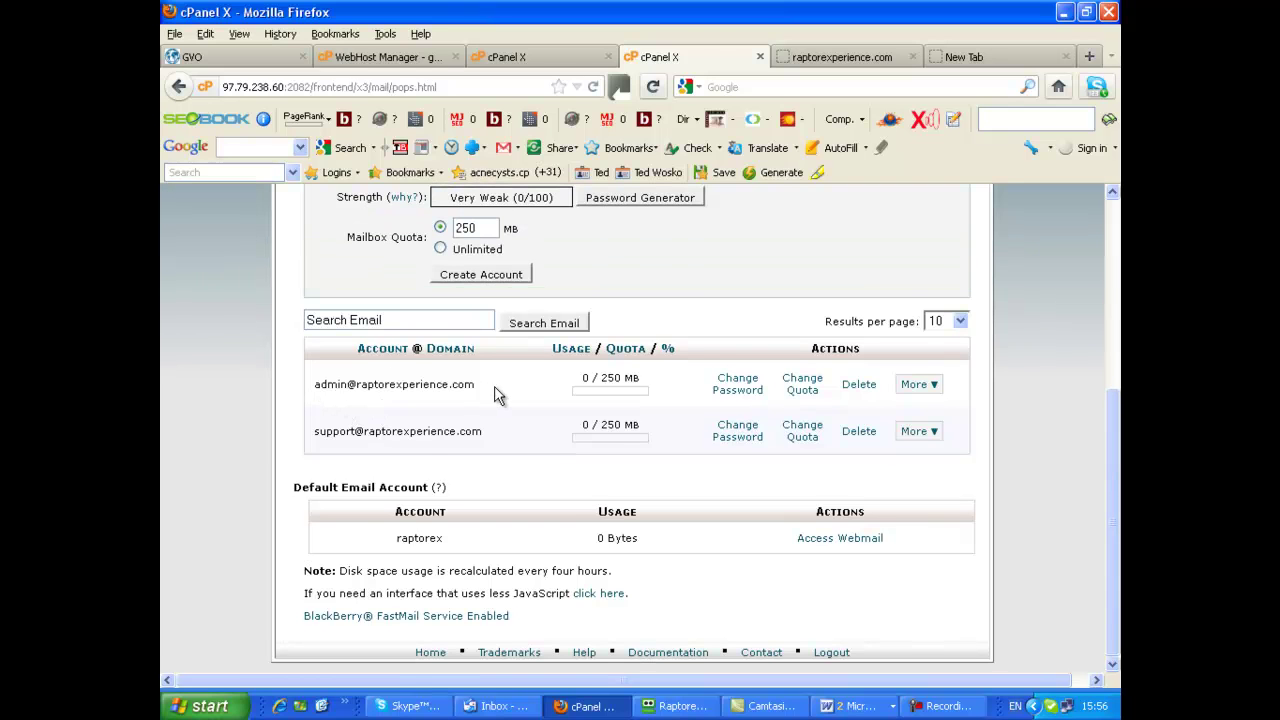
pyautogui.scroll(5, 1062, 398)
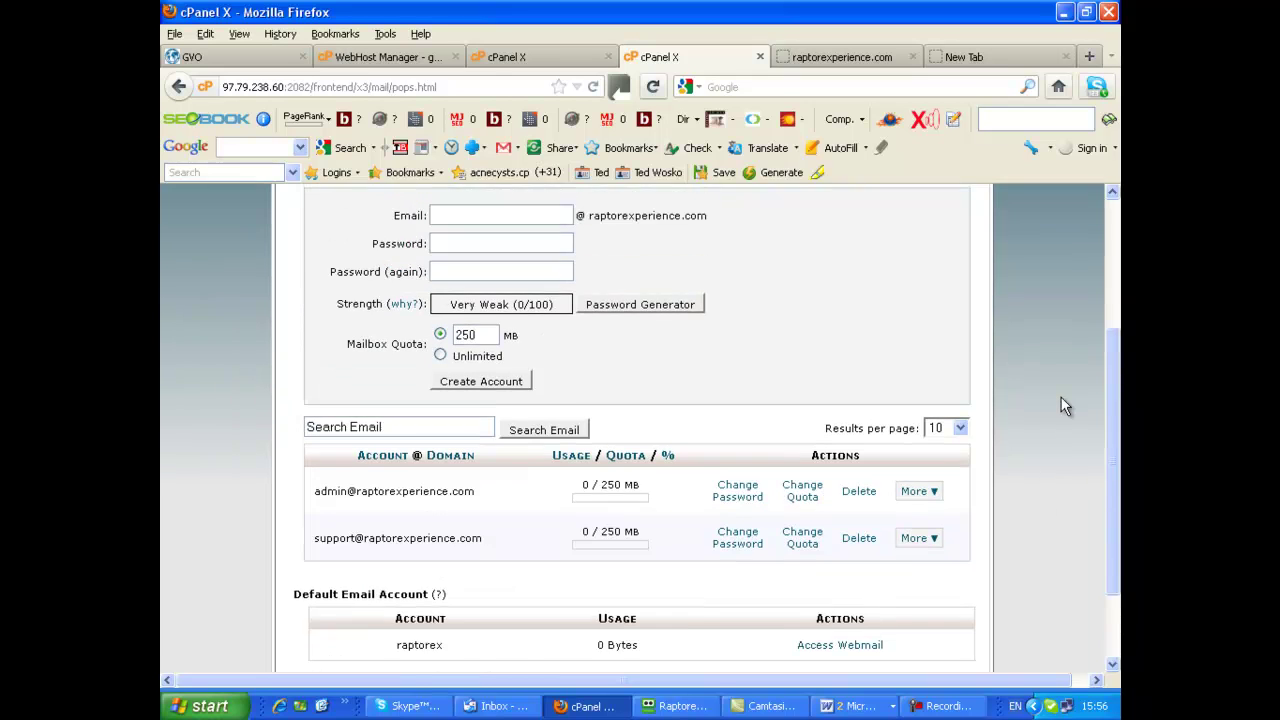
pyautogui.scroll(2, 1062, 402)
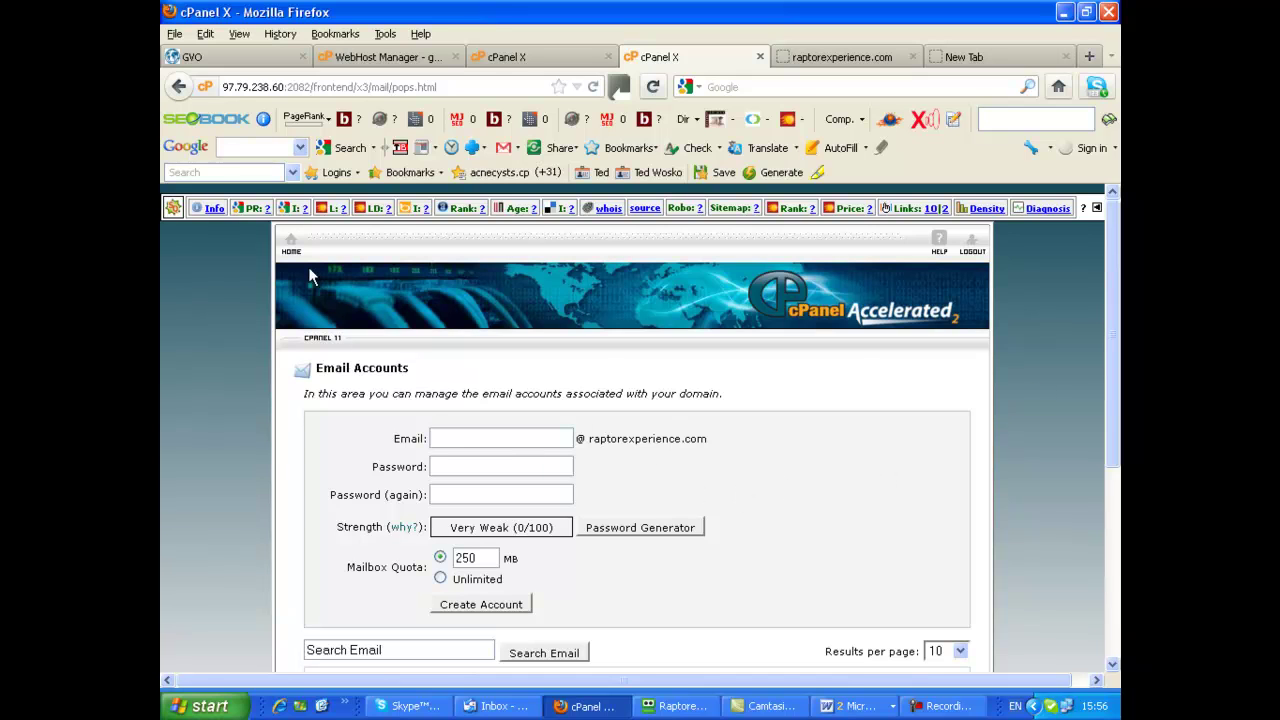
# Go to the cPanel home page and open Forwarders in the Mail section
pyautogui.click(288, 242)
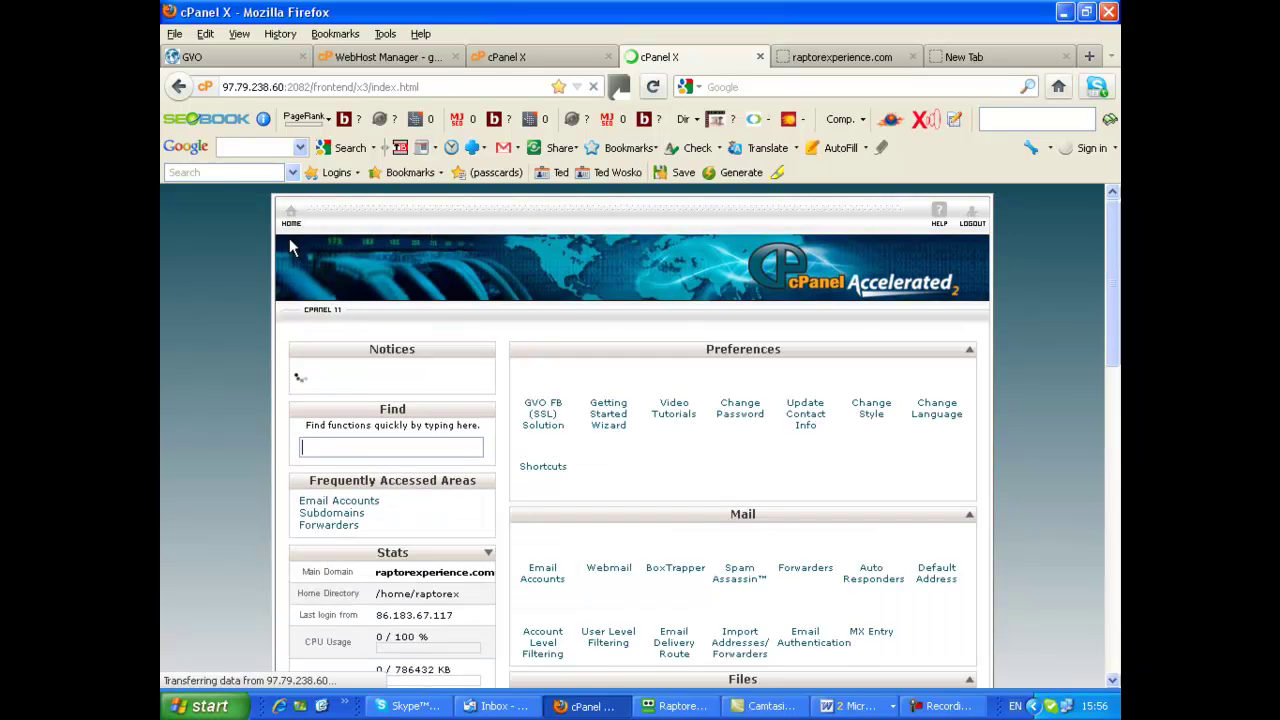
pyautogui.scroll(-5, 1046, 408)
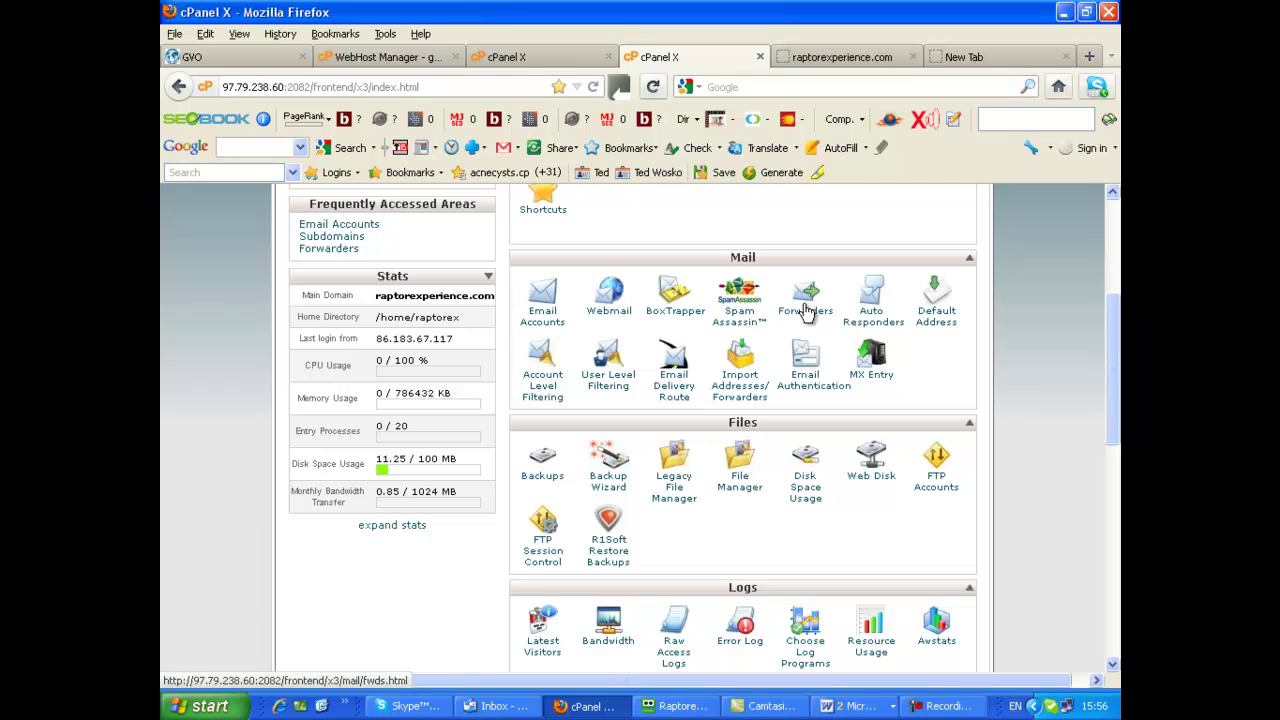
pyautogui.click(808, 316)
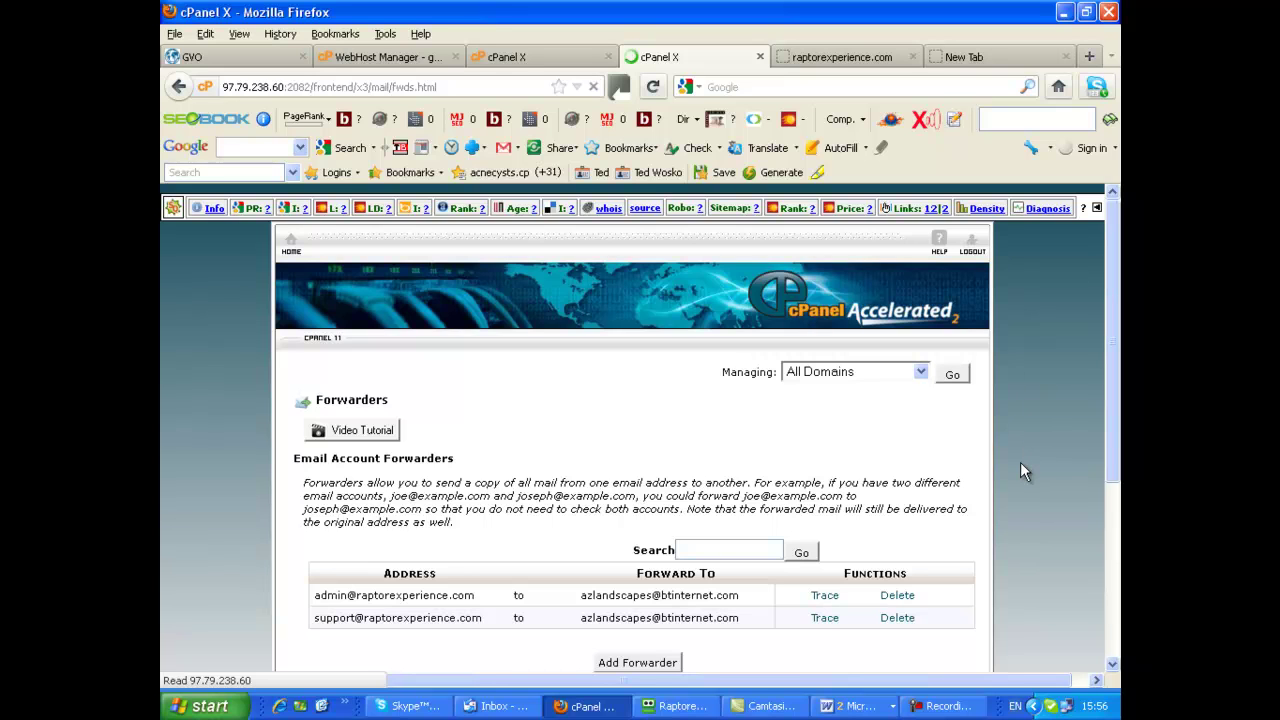
# Delete the admin address's forwarder, leaving only the support forwarder listed
pyautogui.scroll(-5, 1020, 472)
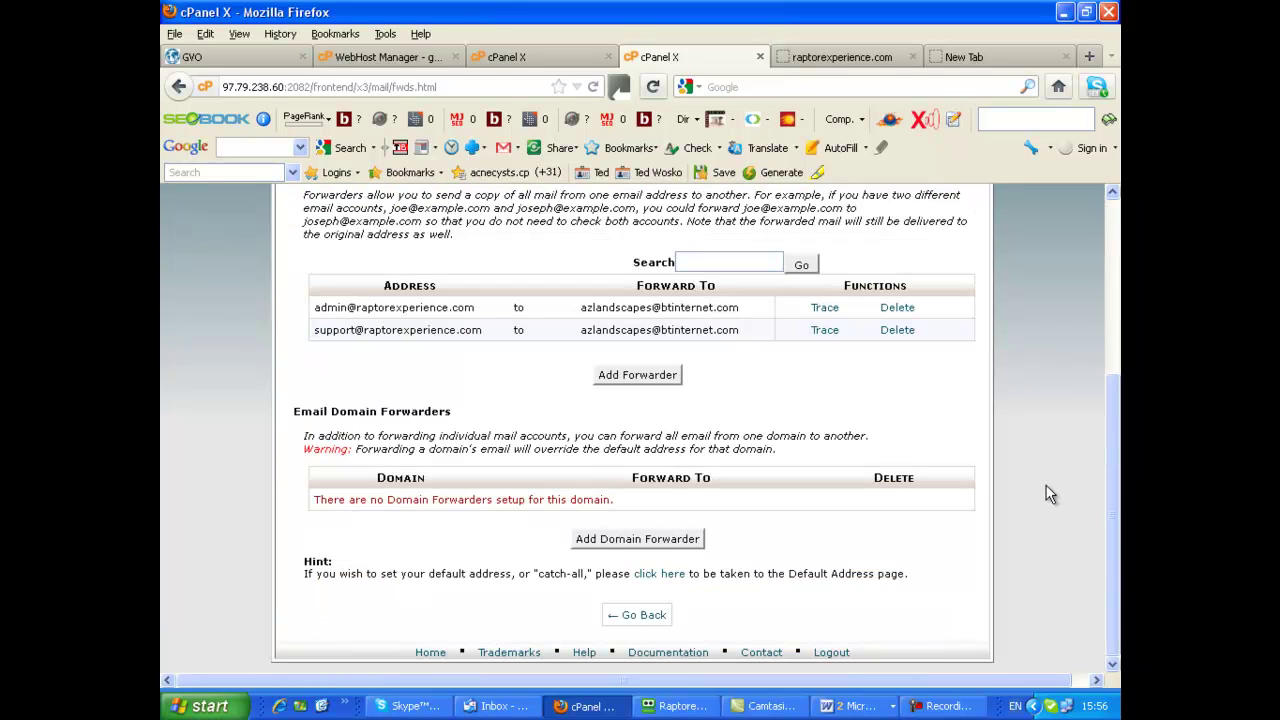
pyautogui.scroll(2, 1045, 494)
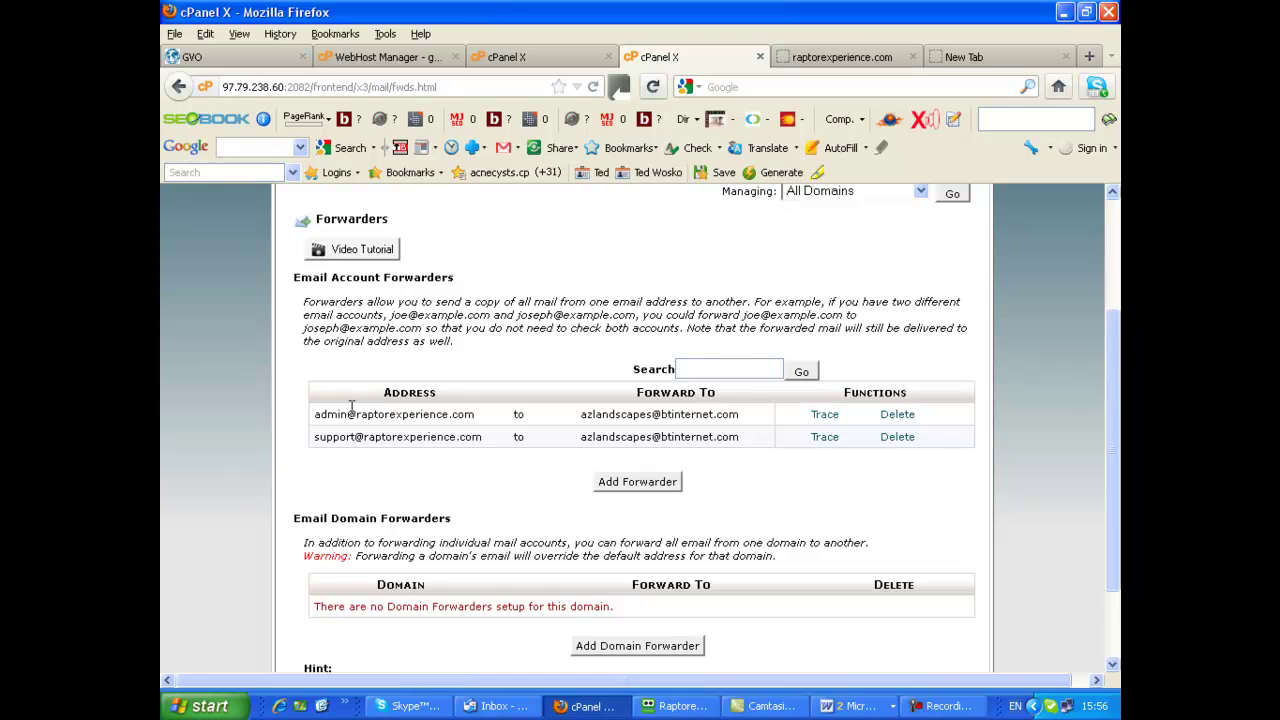
pyautogui.click(898, 416)
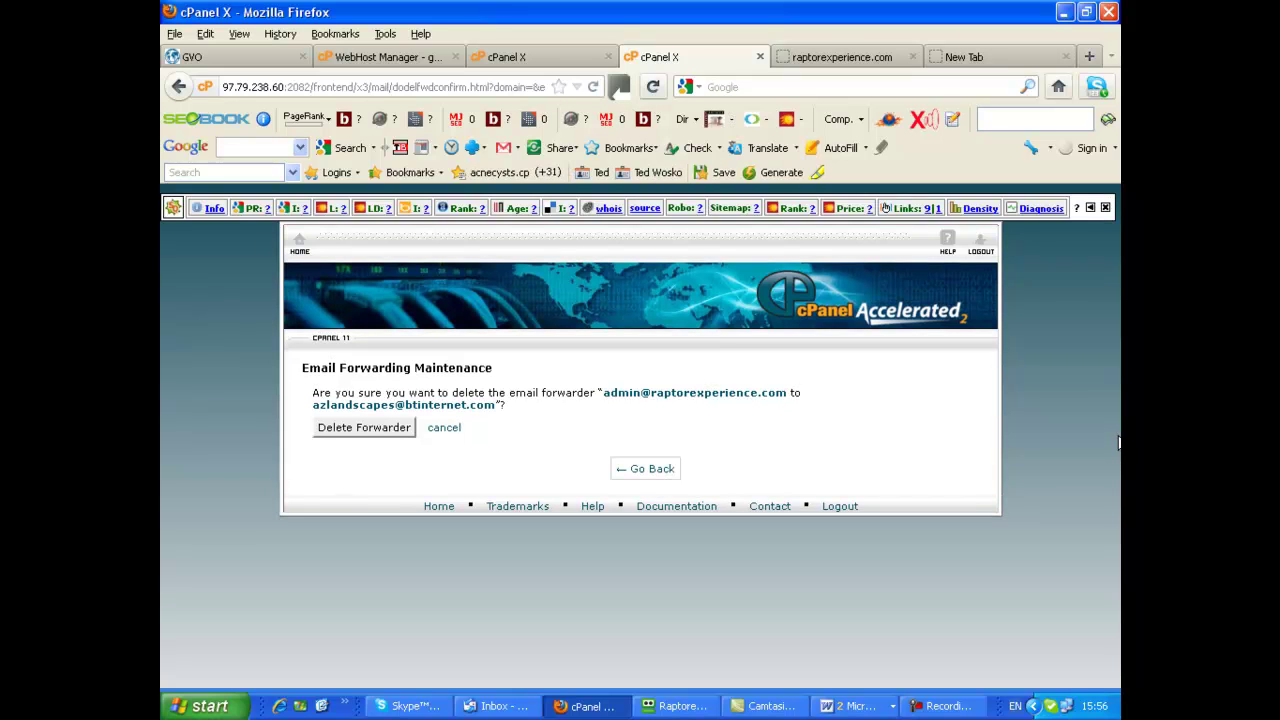
pyautogui.click(641, 474)
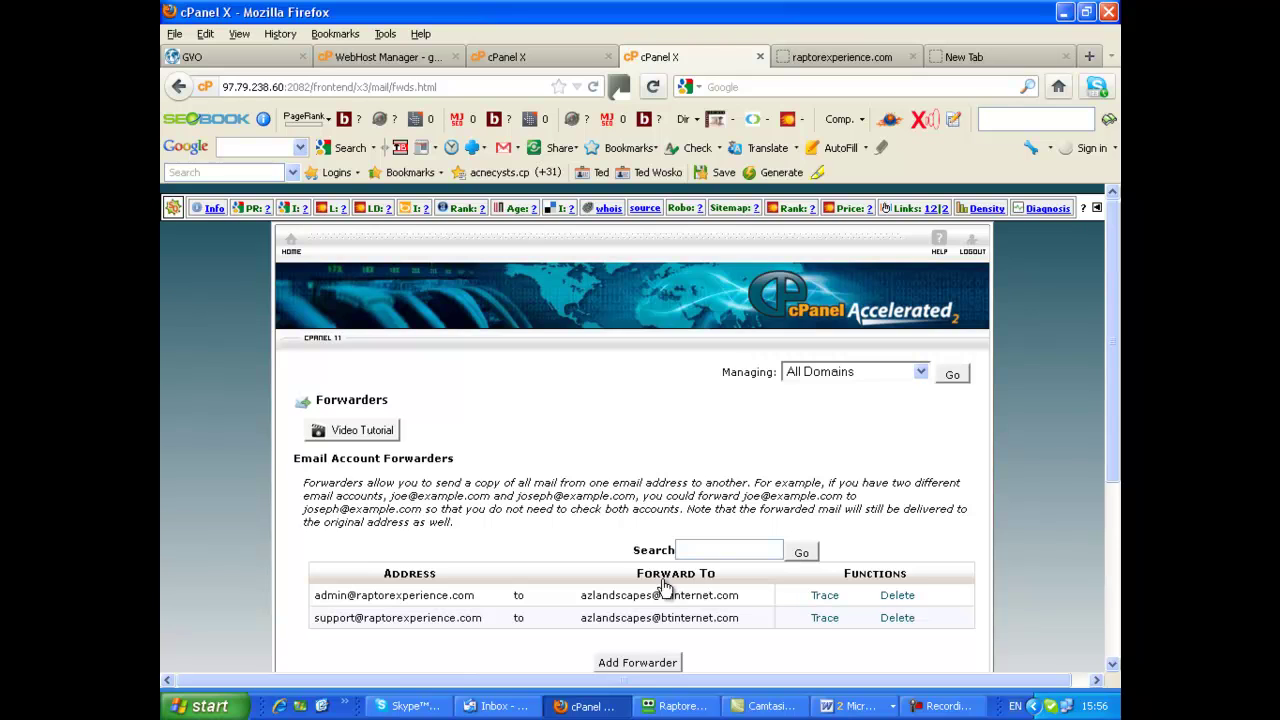
pyautogui.click(897, 597)
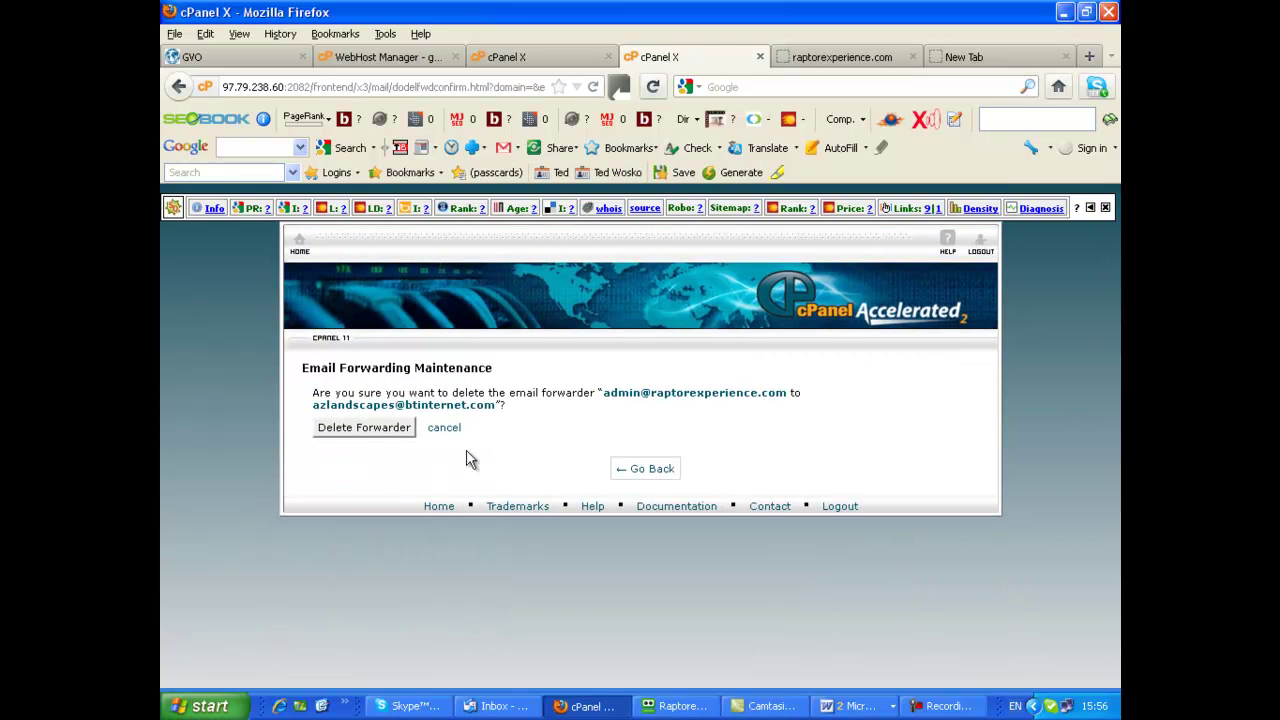
pyautogui.click(358, 434)
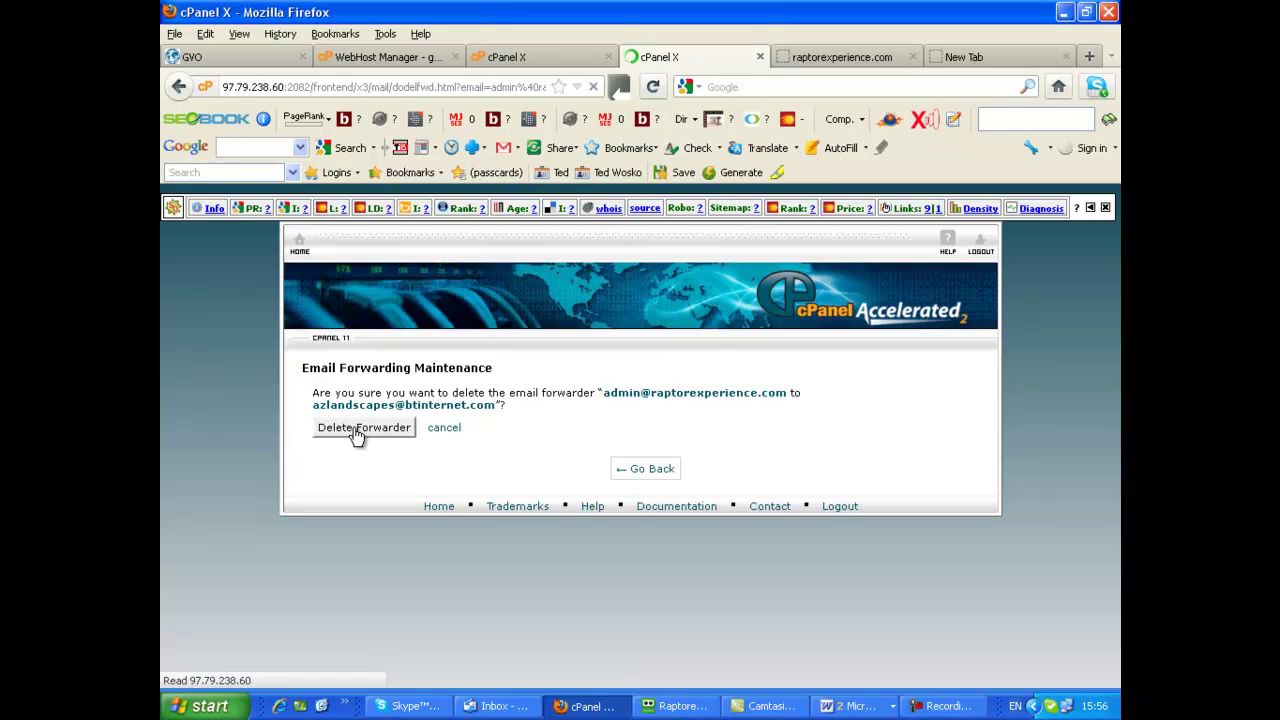
pyautogui.click(637, 456)
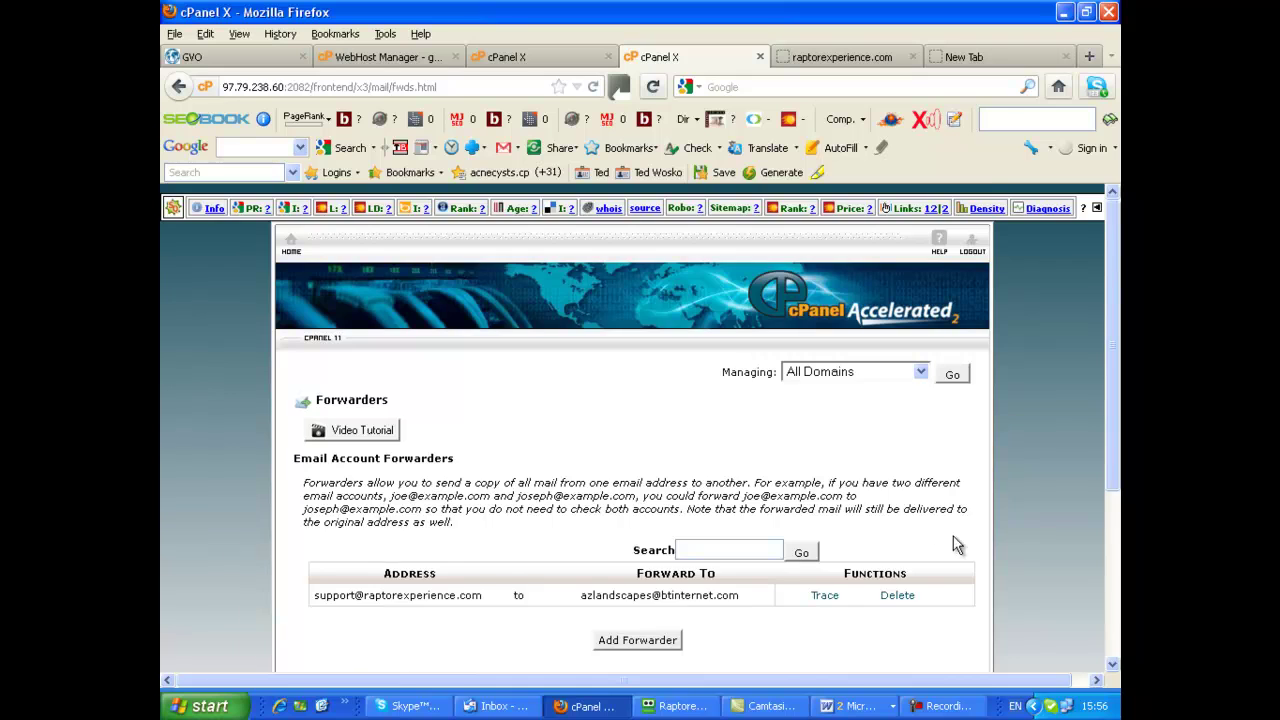
pyautogui.scroll(-3, 958, 544)
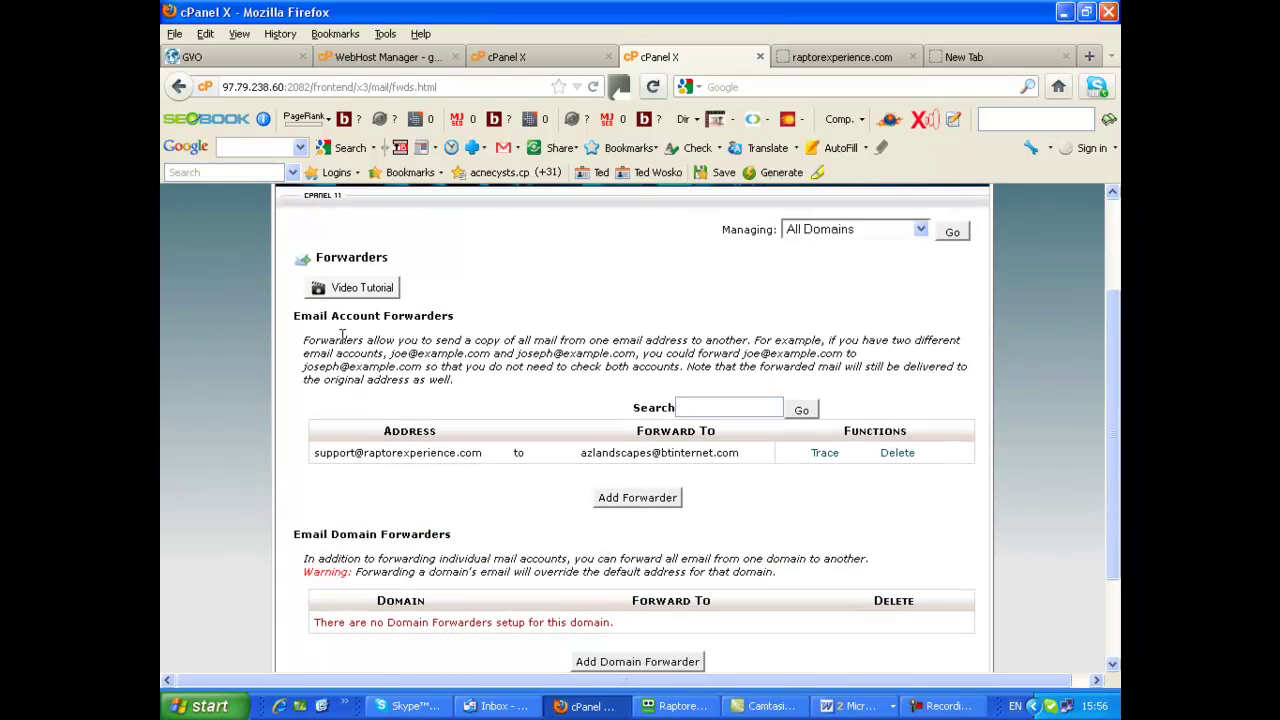
# Add a forwarder sending mail for 'Admin' to the external mailbox's e-mail address
pyautogui.click(636, 498)
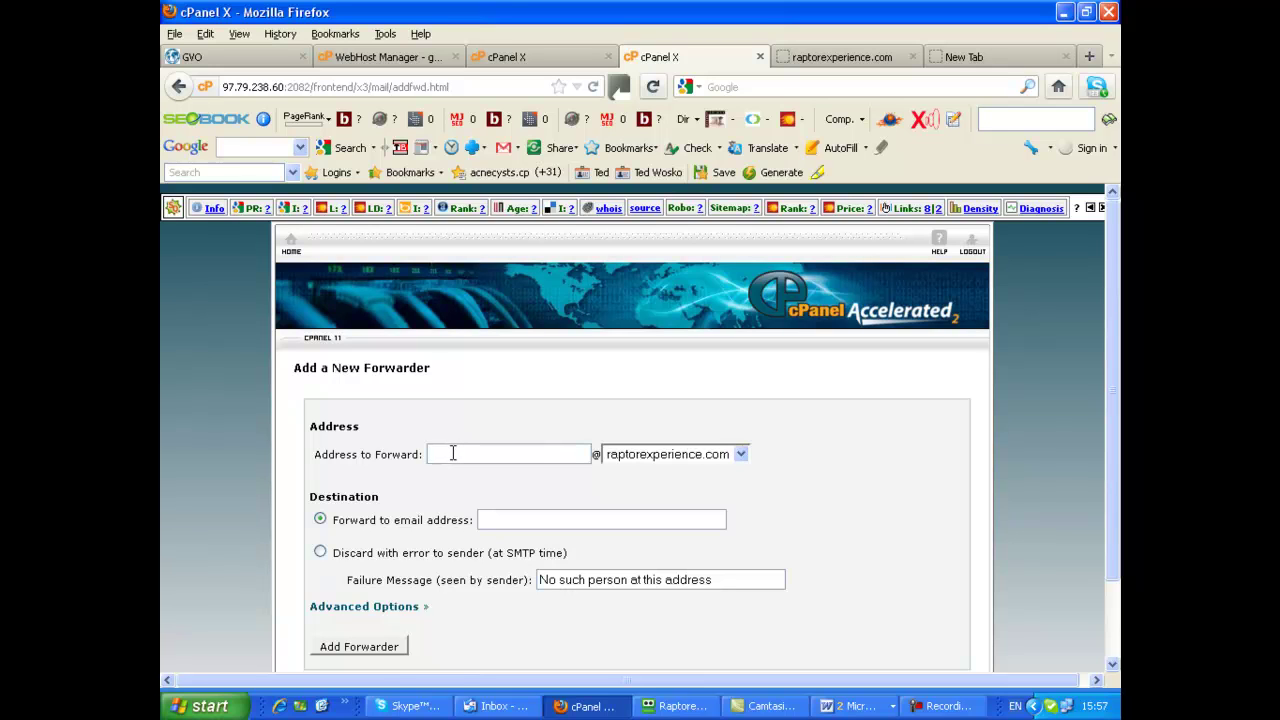
pyautogui.write('Admin')
pyautogui.click(508, 521)
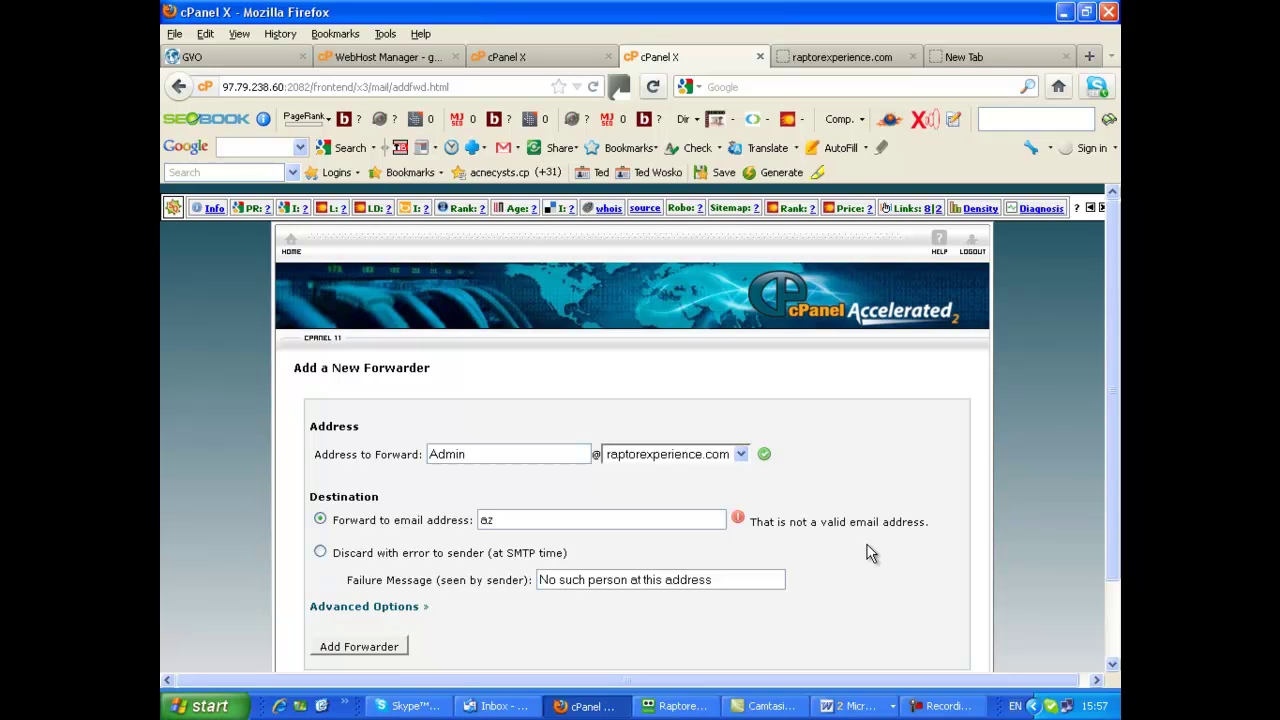
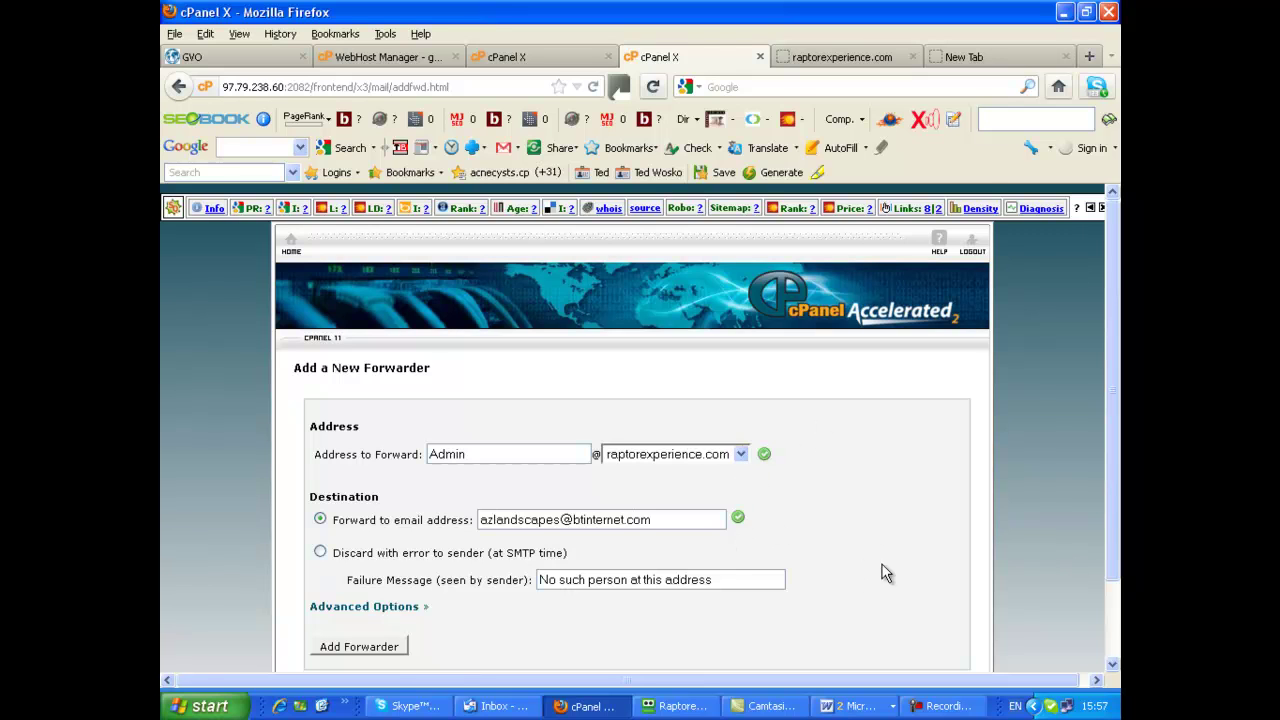
pyautogui.scroll(-3, 878, 580)
pyautogui.click(360, 555)
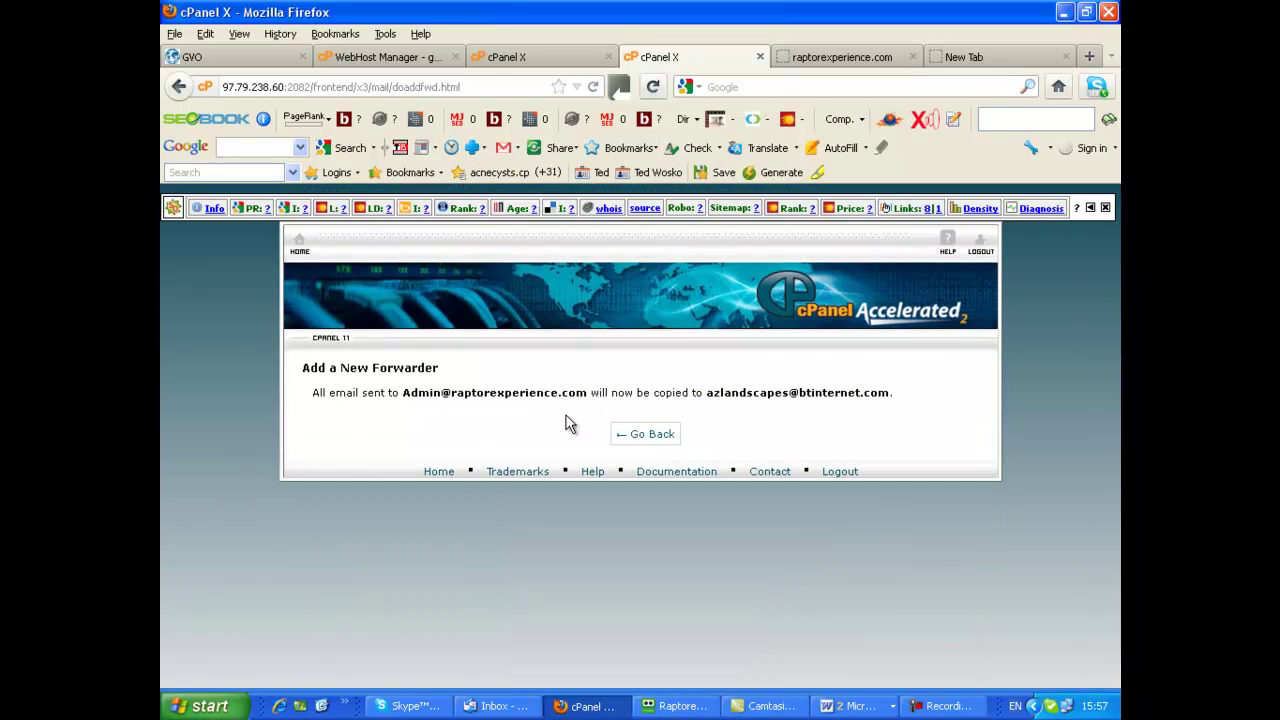
# Return to the Forwarders list and check both the Admin and support forwarders
pyautogui.click(662, 440)
pyautogui.scroll(-3, 1043, 600)
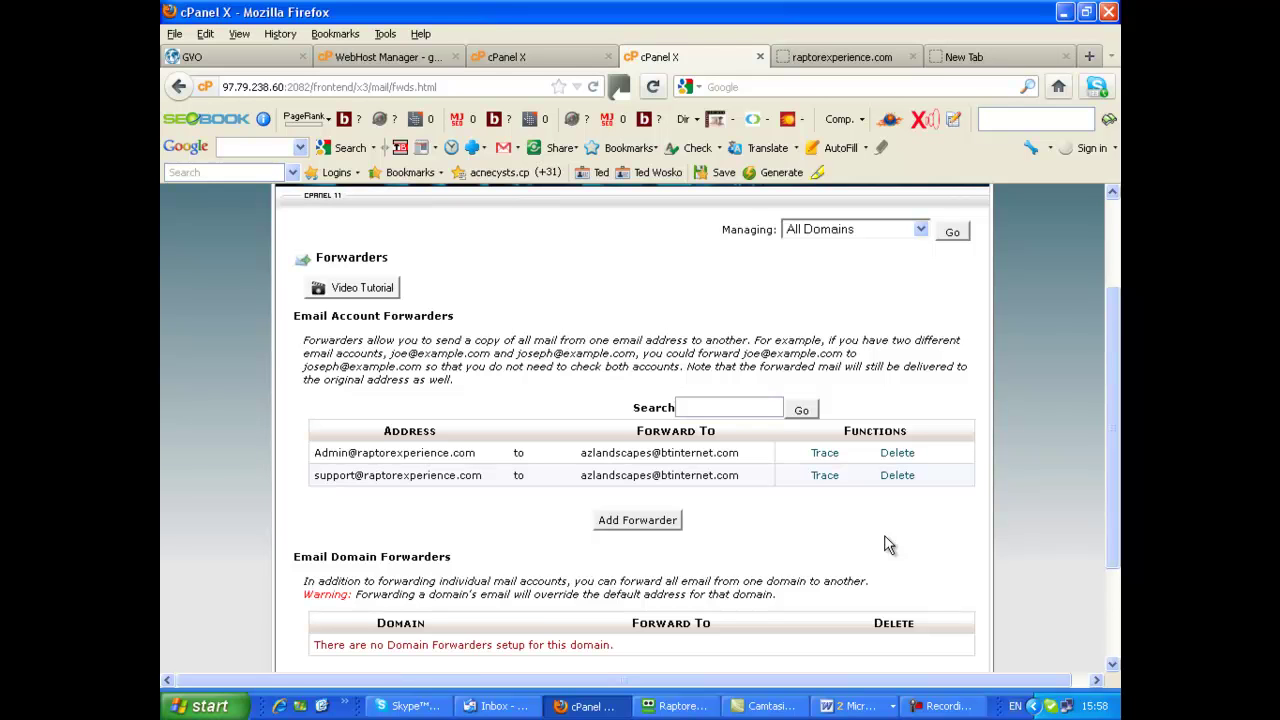
pyautogui.scroll(2, 637, 445)
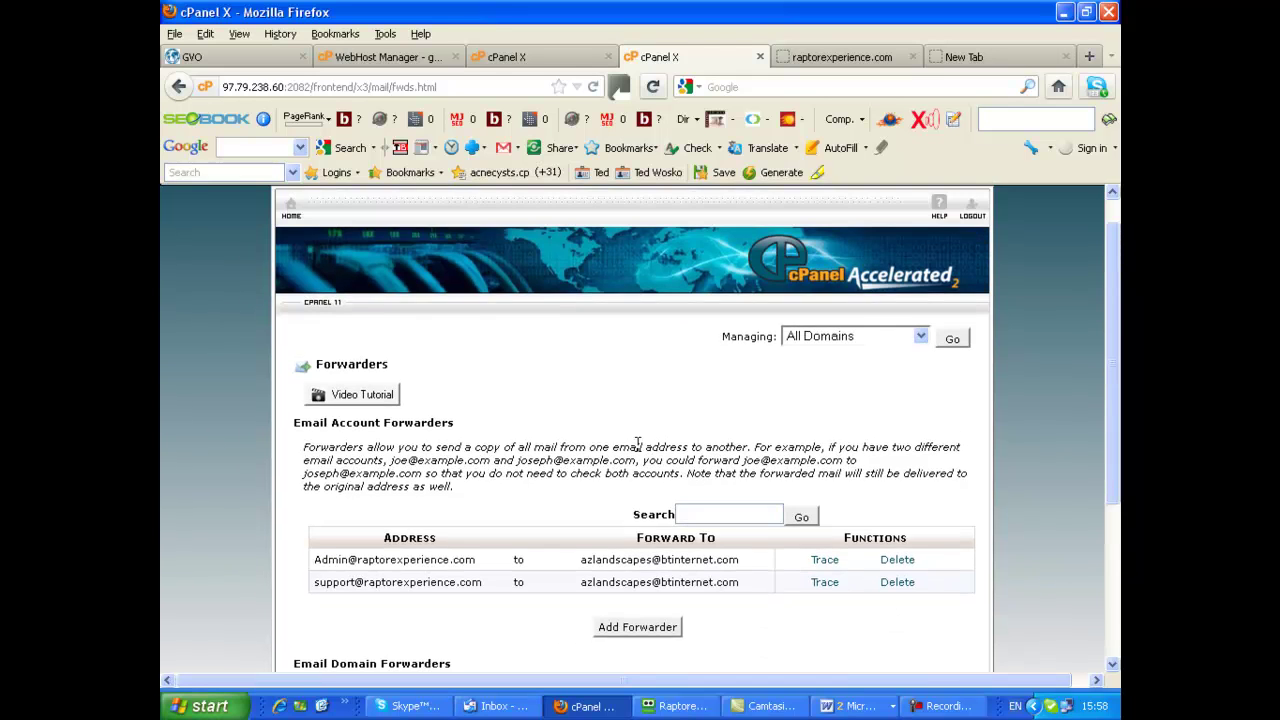
# Open Subdomains from the home page and create 'raptor' under raptorexperience.com
pyautogui.click(291, 210)
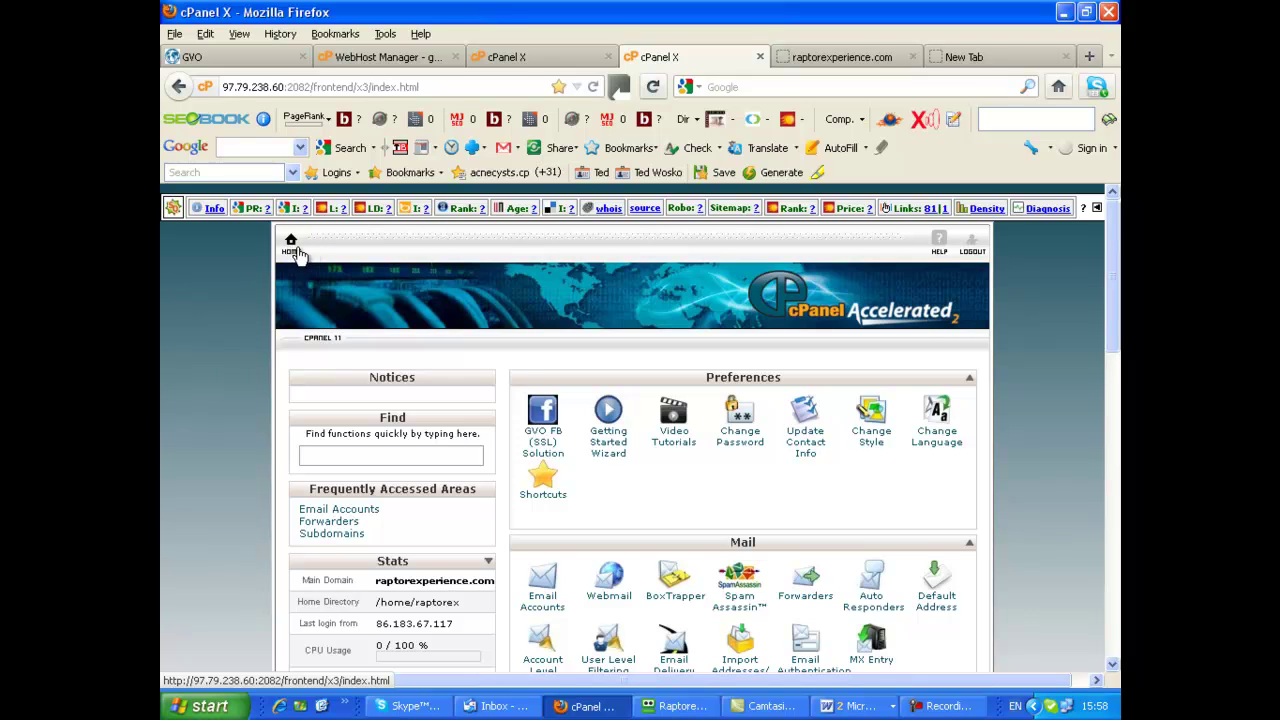
pyautogui.scroll(-3, 991, 460)
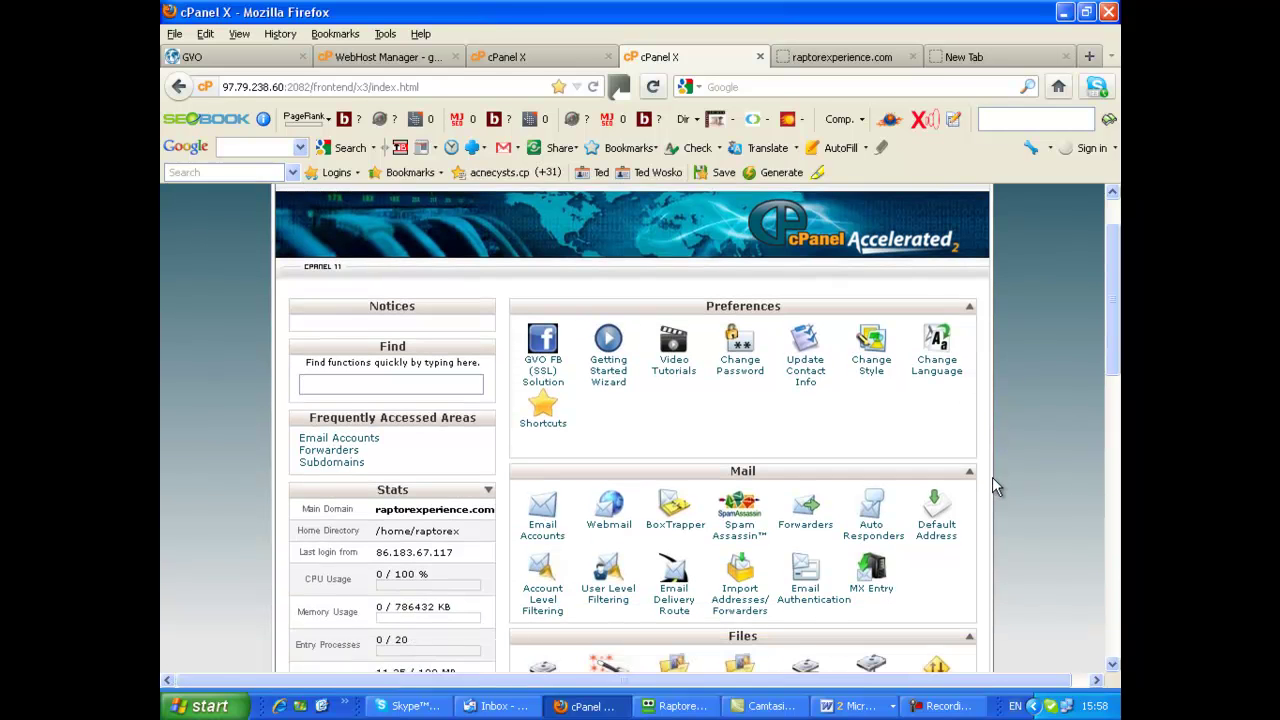
pyautogui.scroll(-2, 1003, 471)
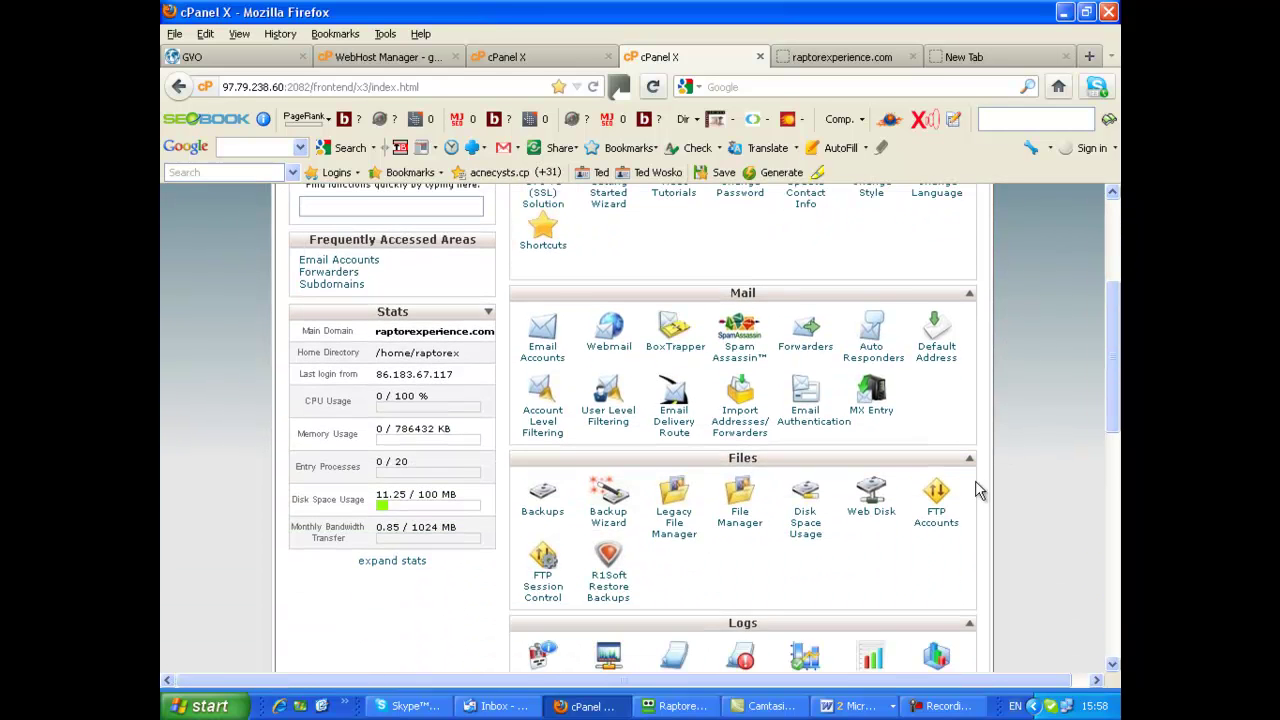
pyautogui.scroll(-3, 796, 505)
pyautogui.scroll(-4, 792, 512)
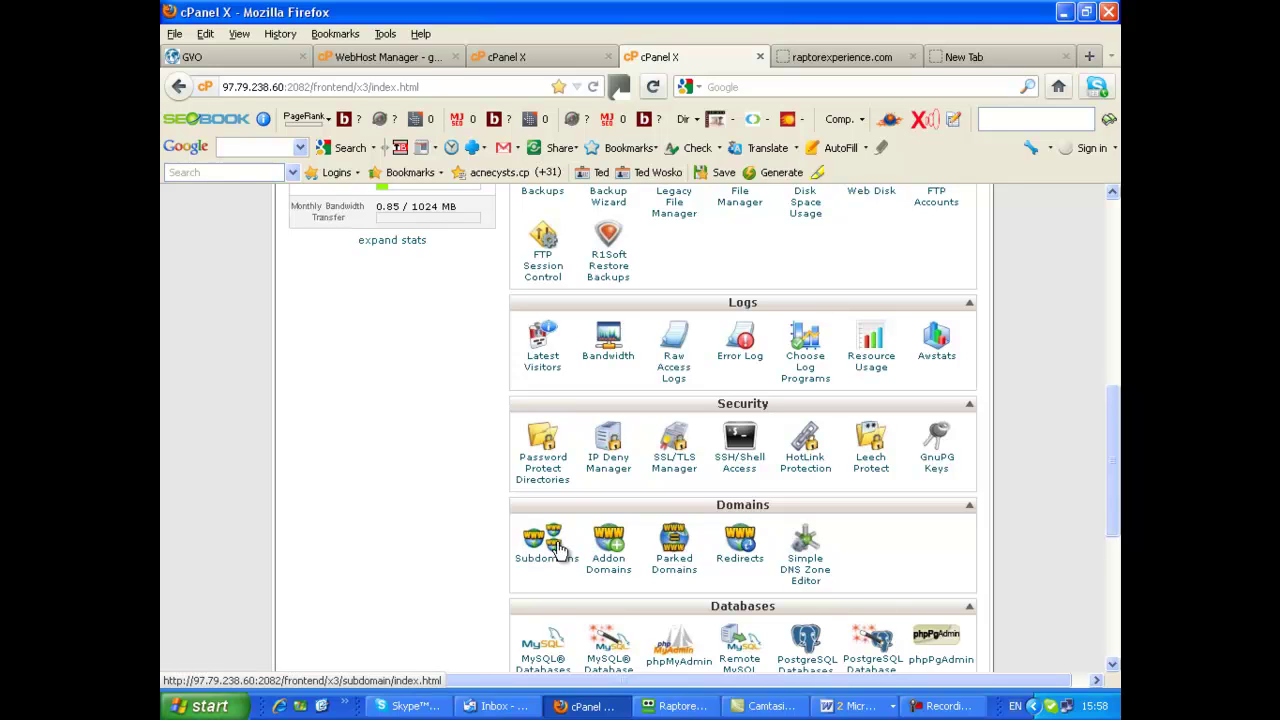
pyautogui.click(545, 546)
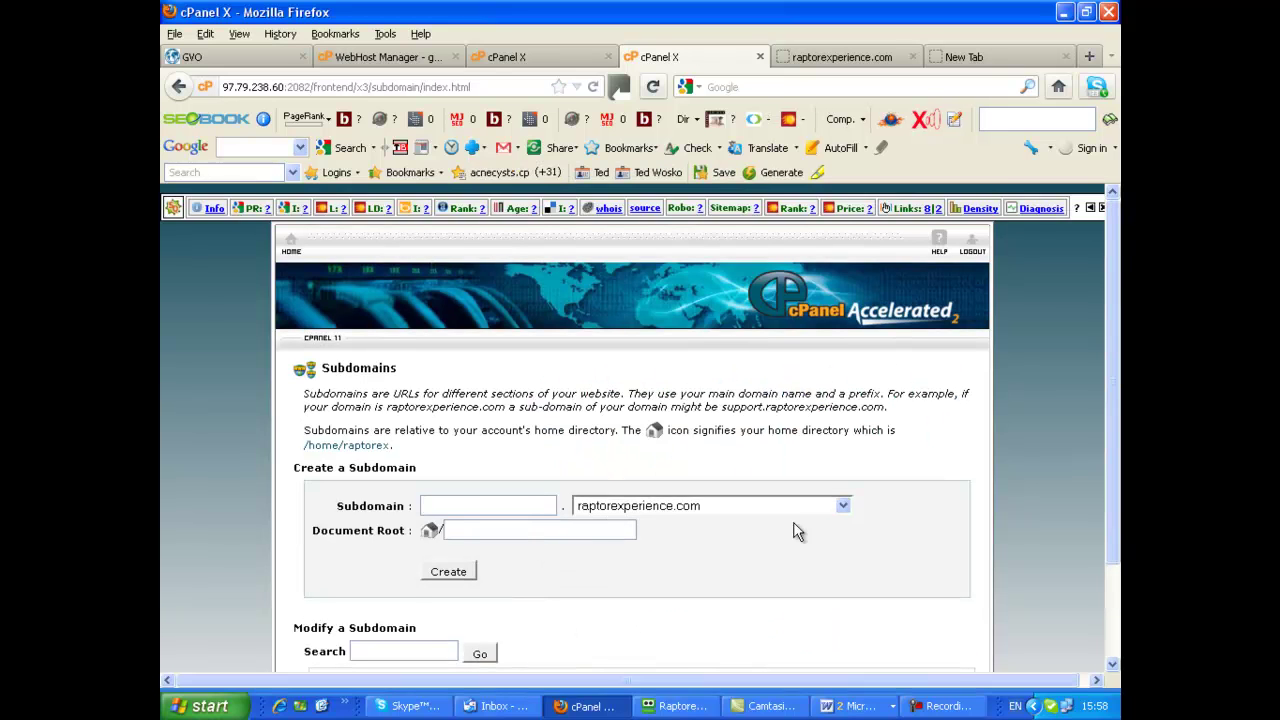
pyautogui.scroll(-3, 837, 526)
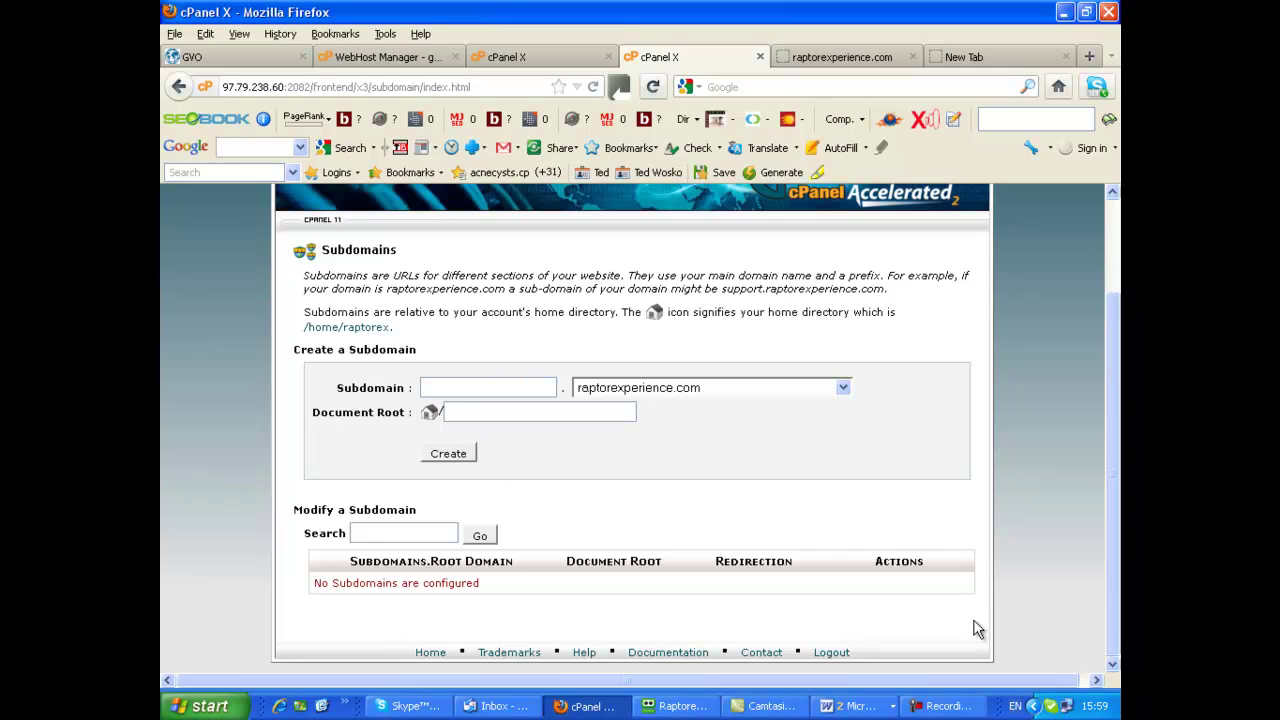
pyautogui.write('raptor')
pyautogui.click(450, 455)
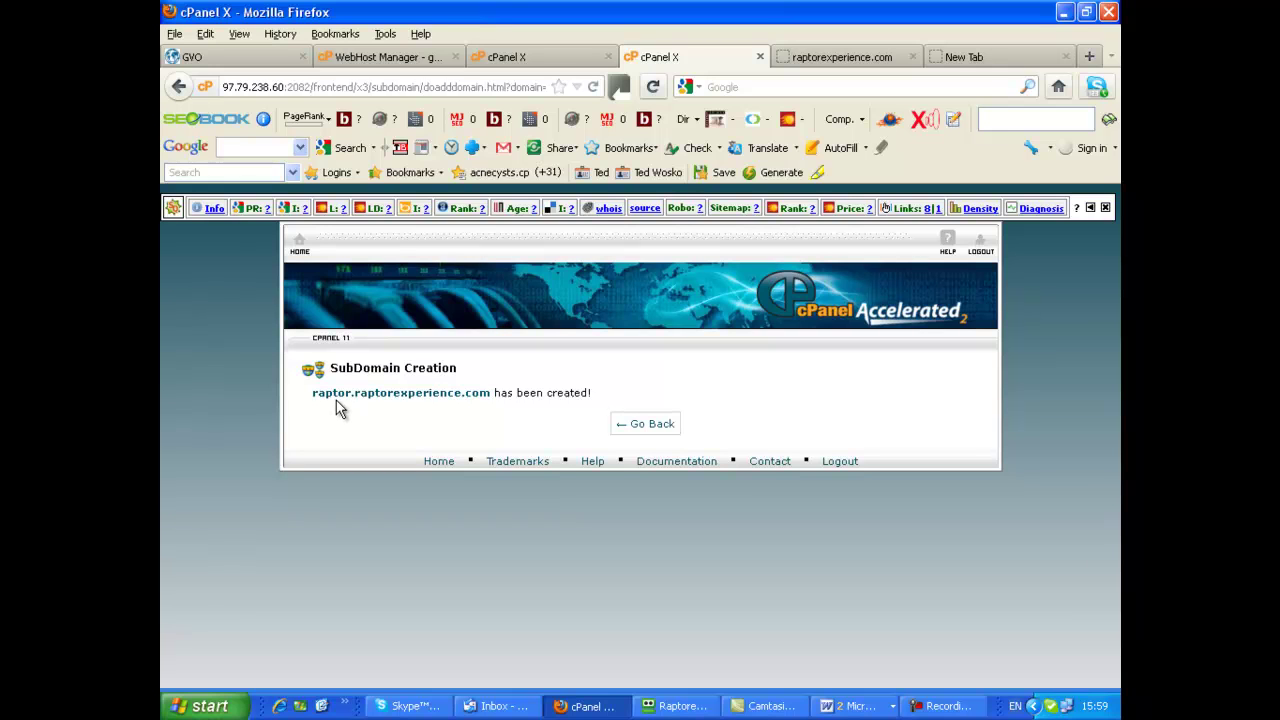
pyautogui.click(637, 427)
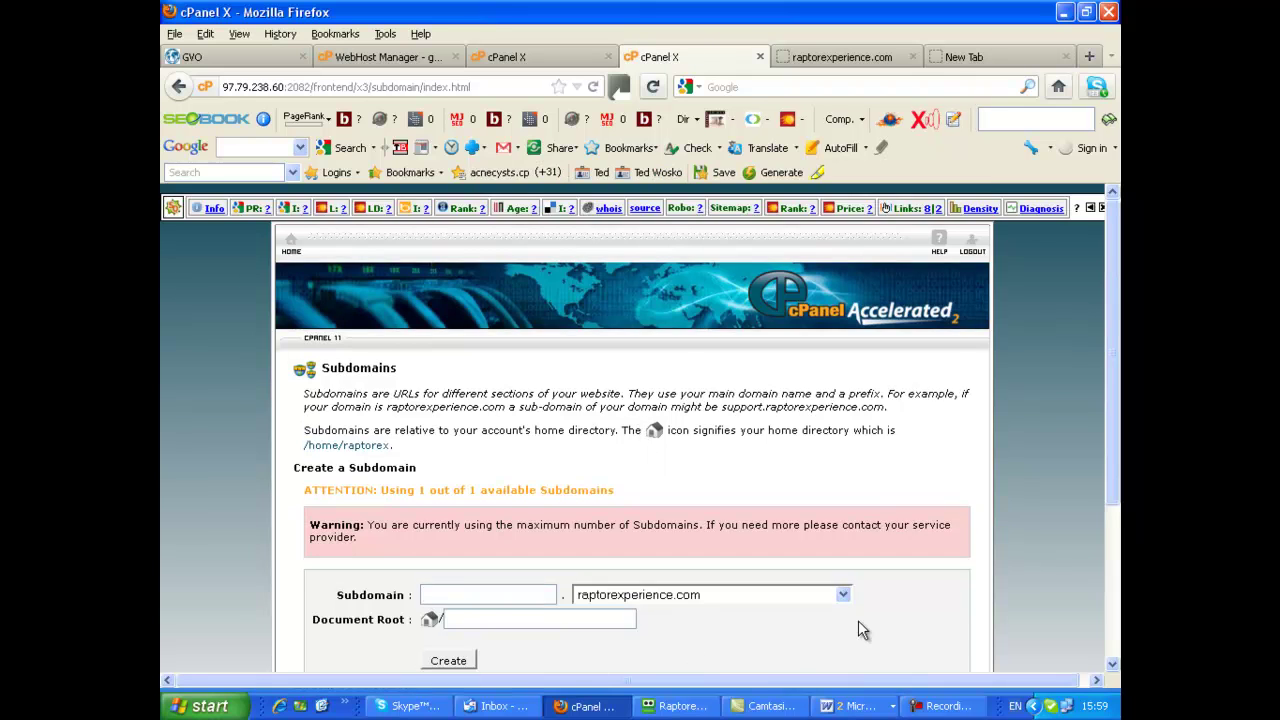
# Scroll the Modify a Subdomain table to check raptor.raptorexperience.com points to /public_html/raptor
pyautogui.scroll(-4, 1027, 544)
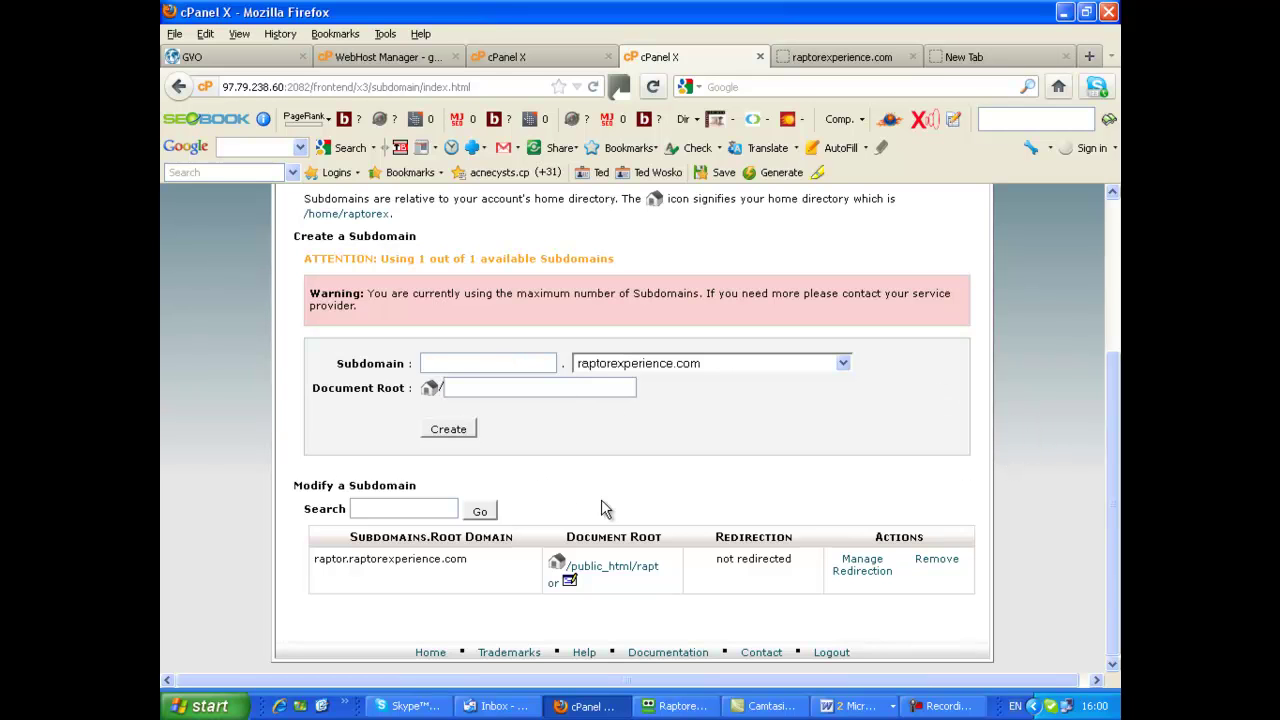
pyautogui.scroll(5, 1000, 490)
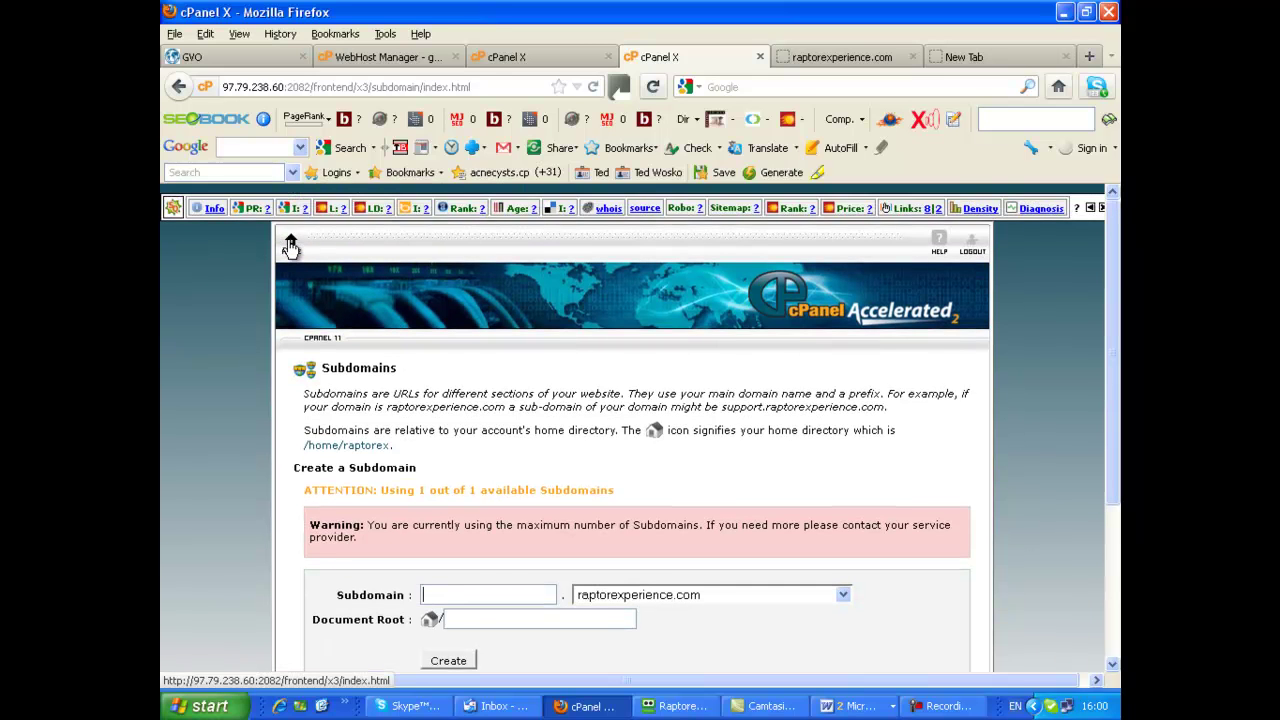
# Return to the cPanel home page and open Fantastico De Luxe from Software/Services
pyautogui.click(290, 247)
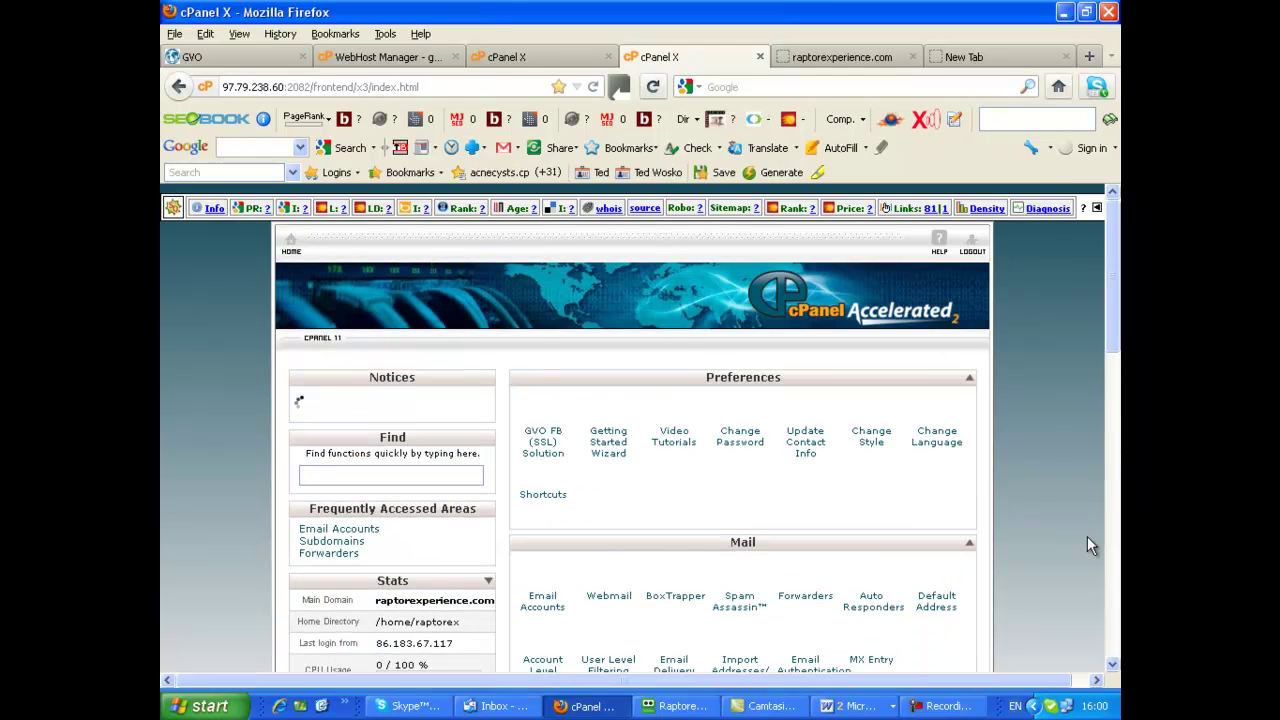
pyautogui.scroll(-5, 1090, 536)
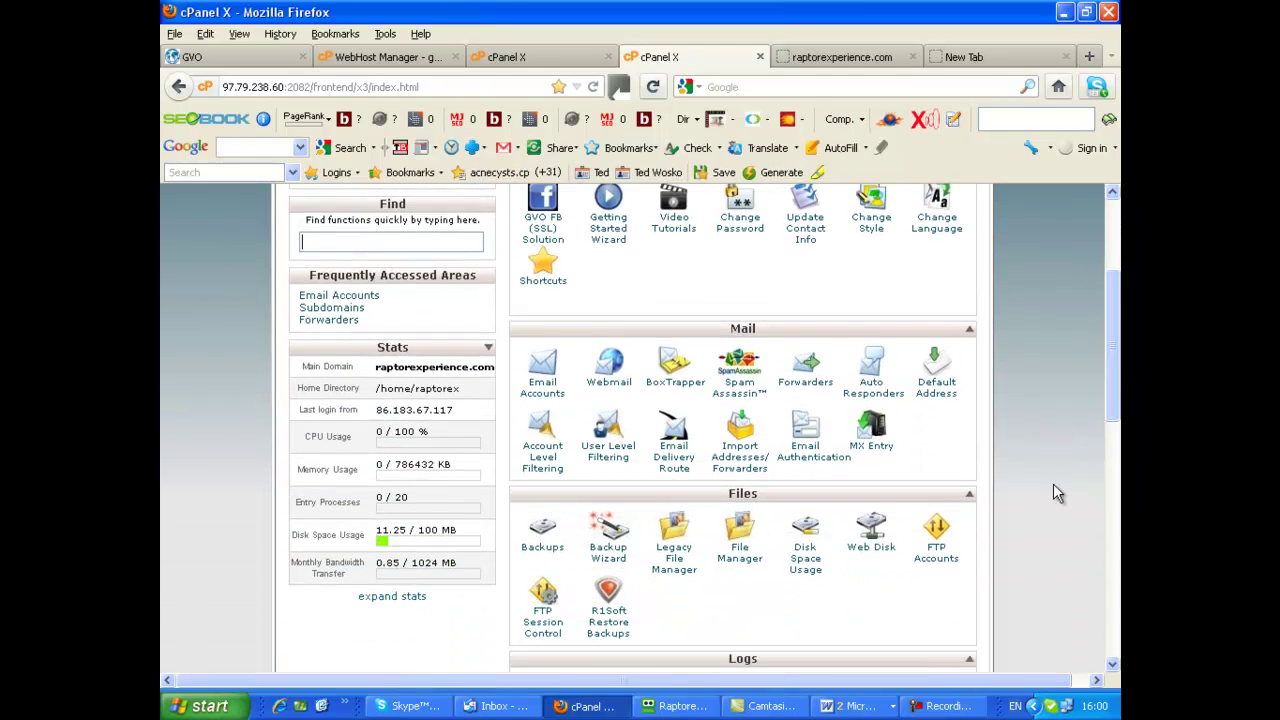
pyautogui.scroll(-6, 670, 395)
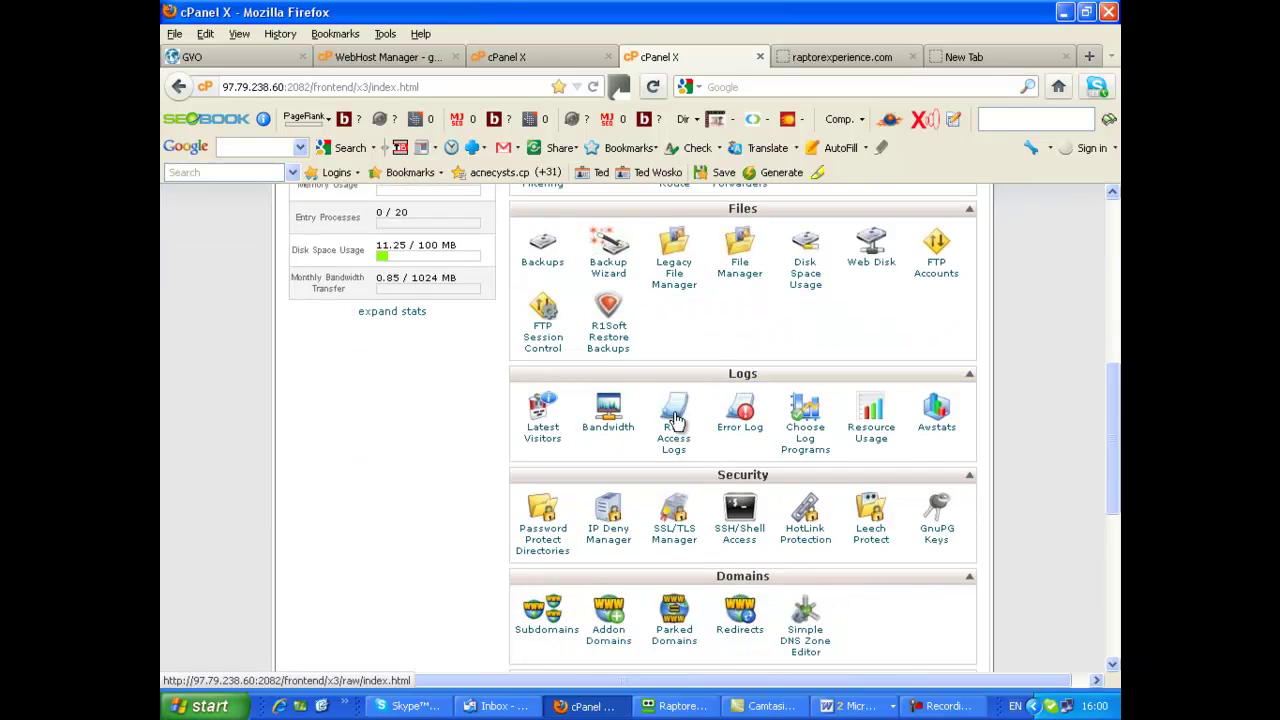
pyautogui.scroll(-3, 686, 458)
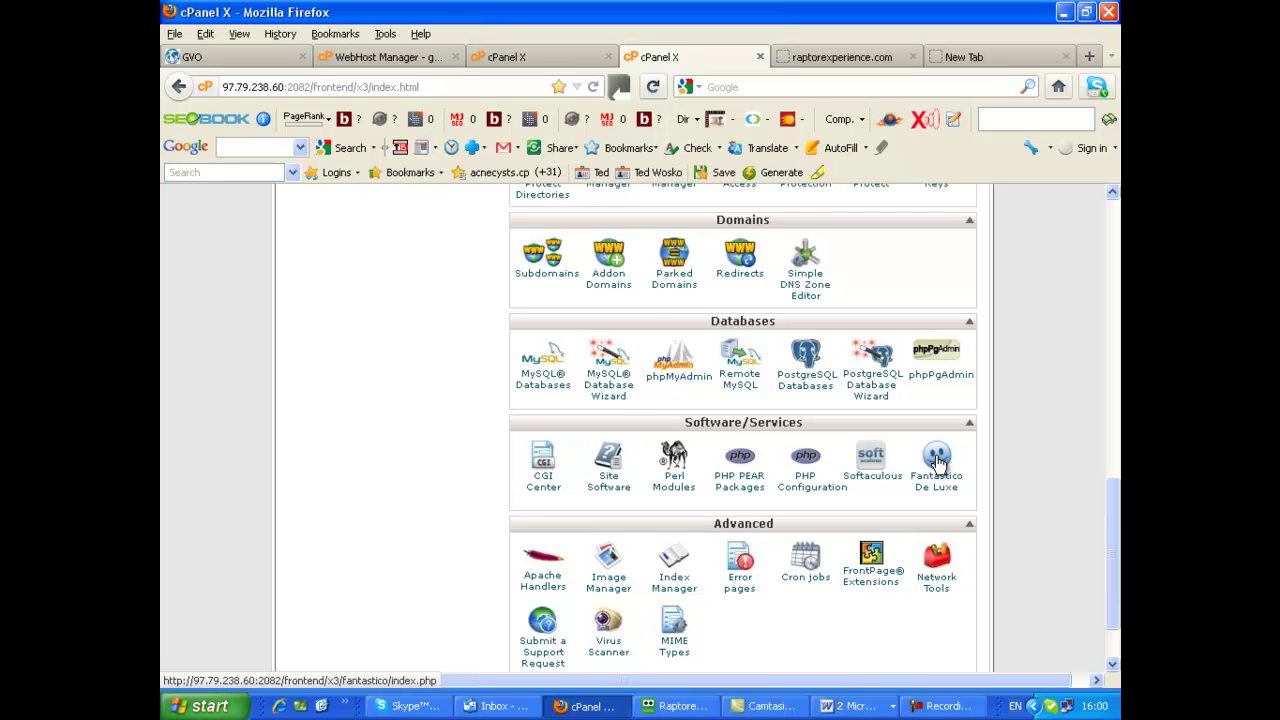
pyautogui.click(937, 460)
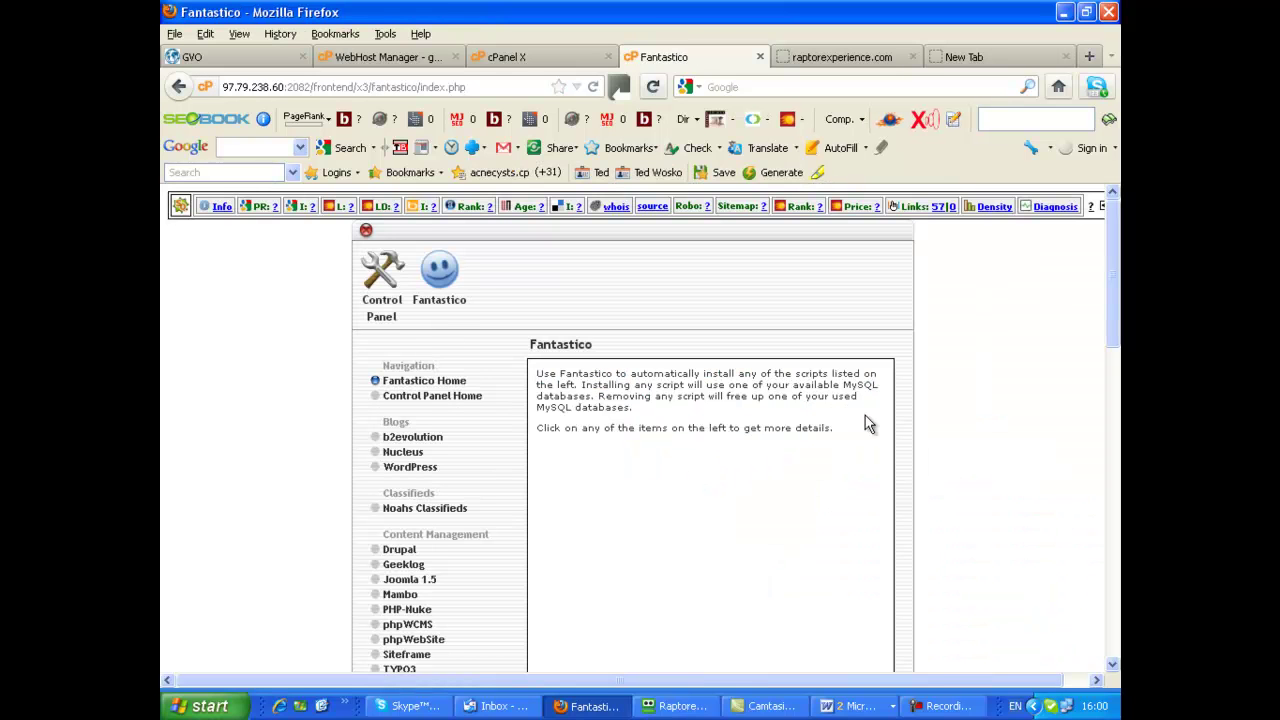
# Open the WordPress installer under Blogs to view its description and existing installation
pyautogui.scroll(-1, 466, 441)
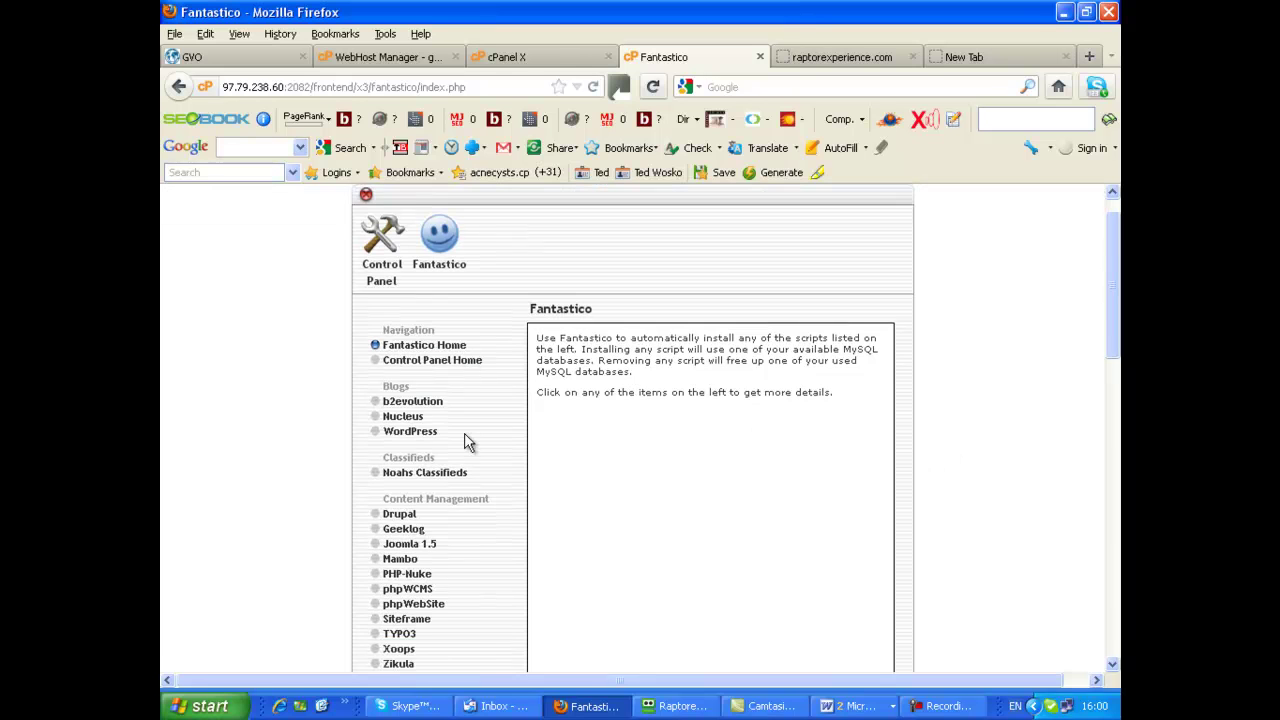
pyautogui.scroll(-1, 466, 441)
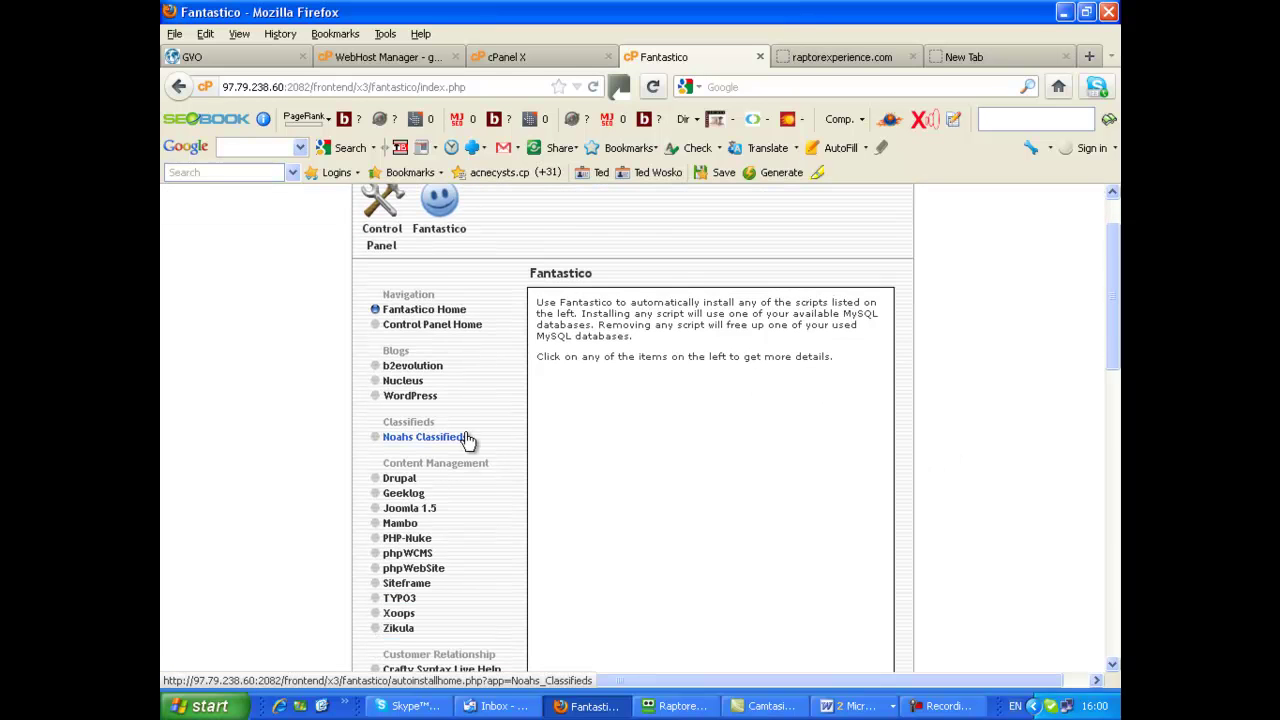
pyautogui.click(405, 398)
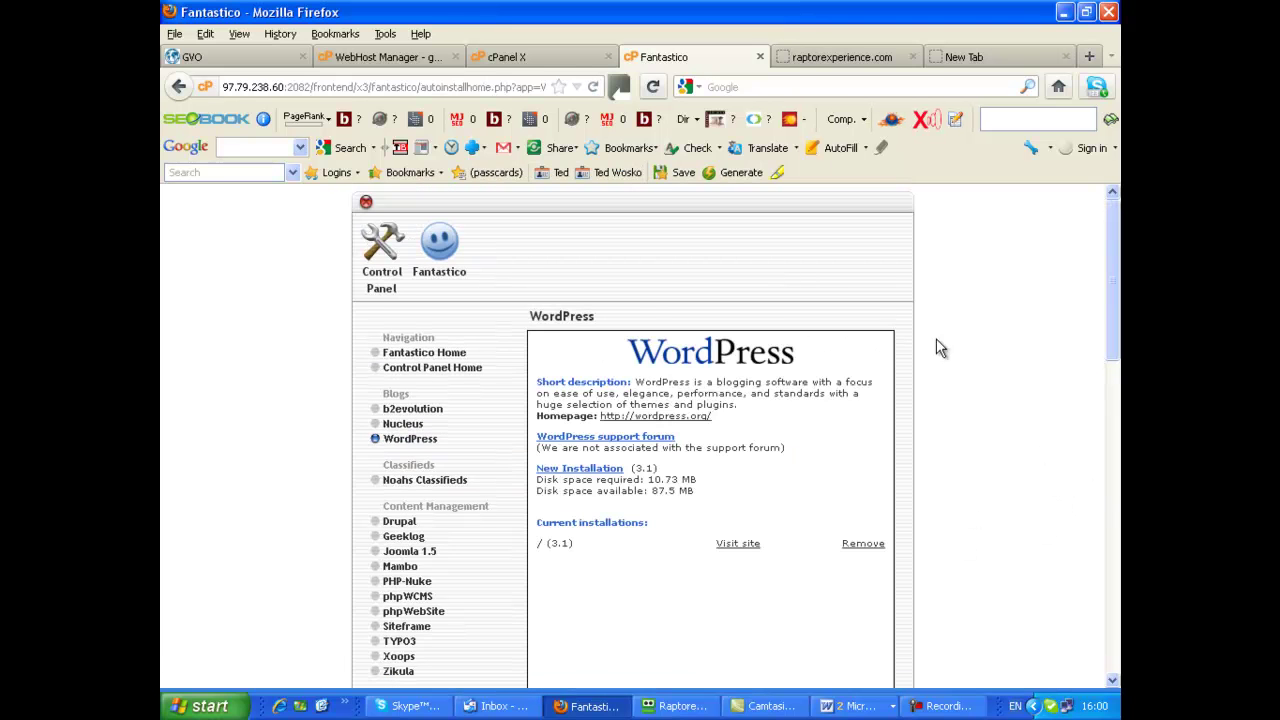
pyautogui.scroll(-2, 947, 385)
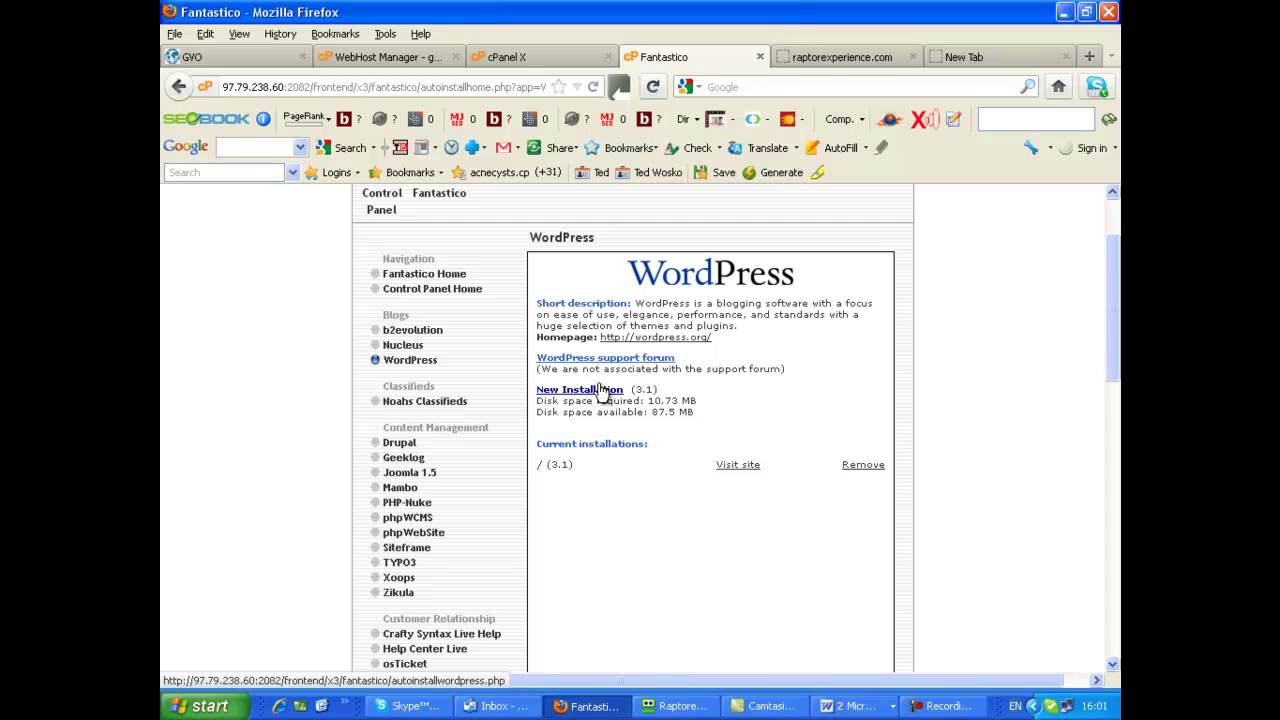
# Begin a New Installation of WordPress with raptor.raptorexperience.com chosen as the install domain
pyautogui.click(600, 392)
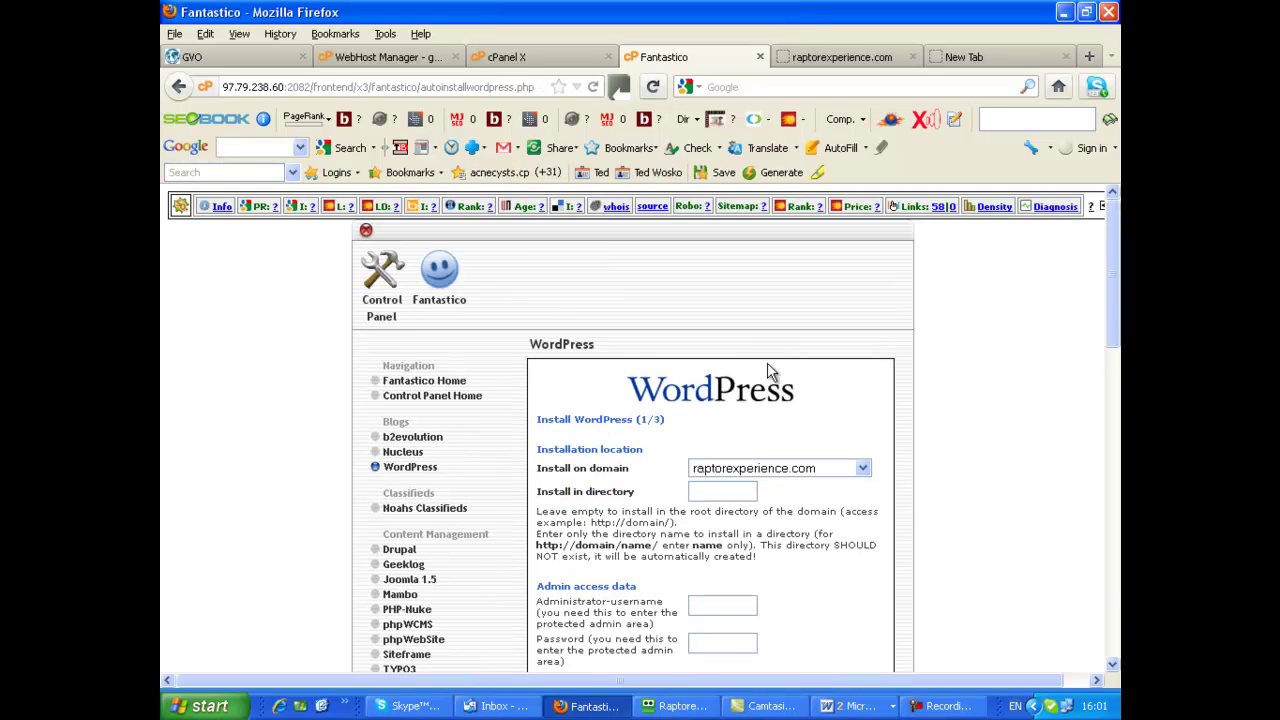
pyautogui.scroll(-3, 950, 420)
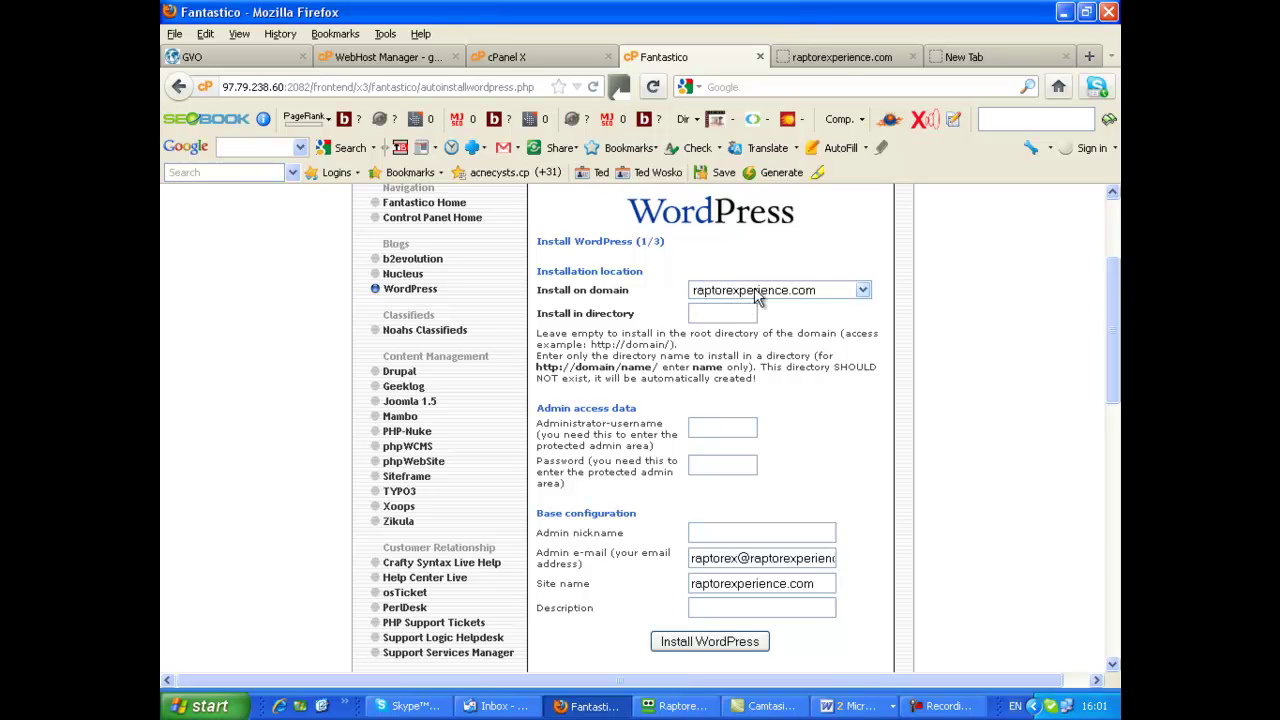
pyautogui.click(863, 292)
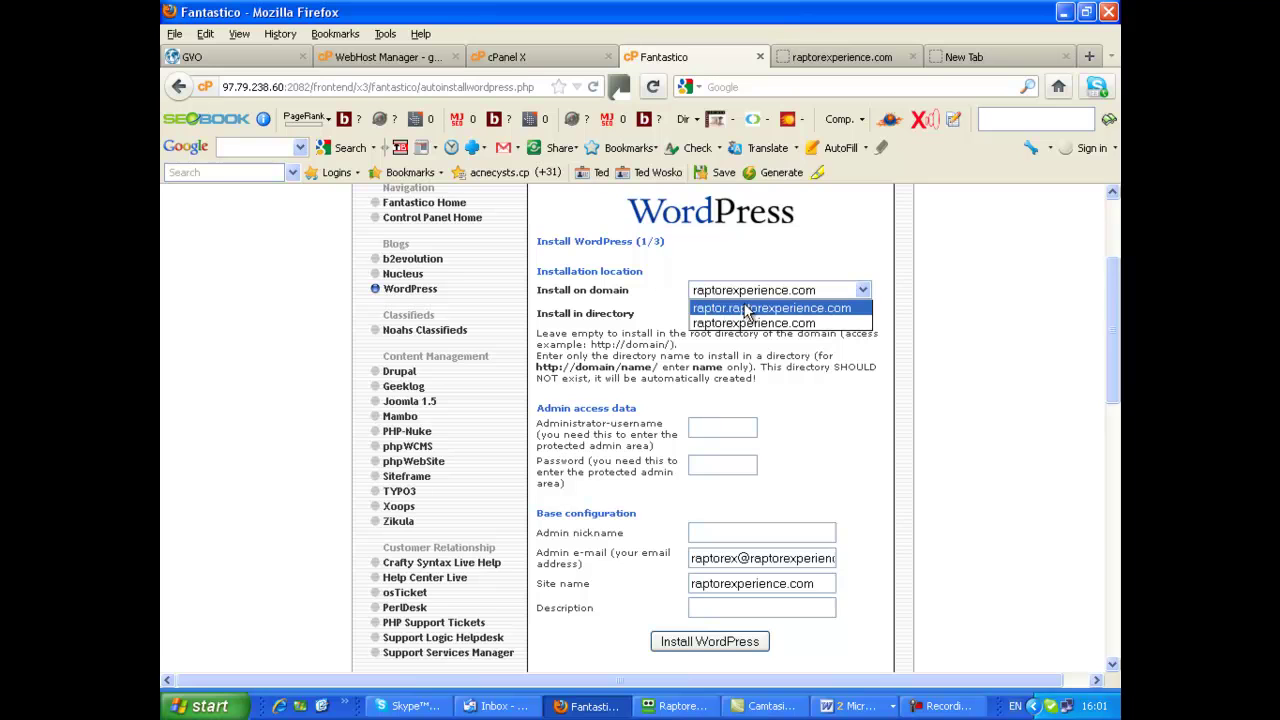
pyautogui.click(813, 310)
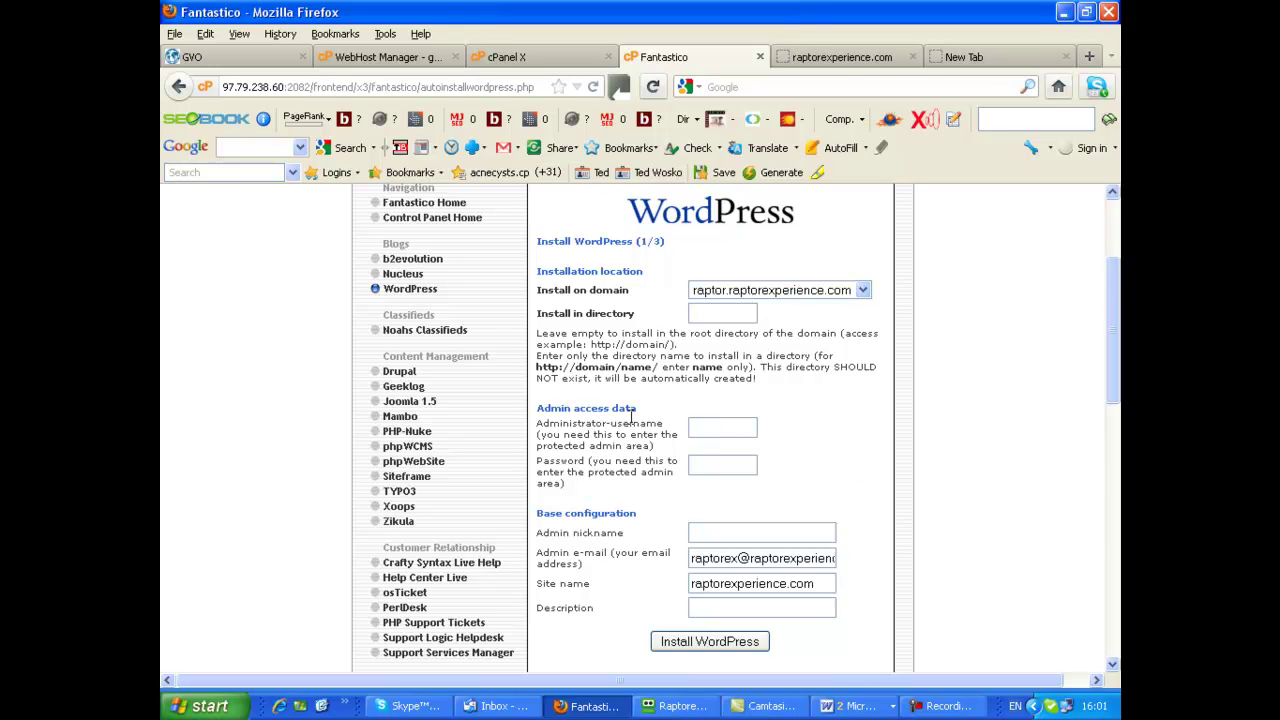
pyautogui.scroll(-1, 814, 437)
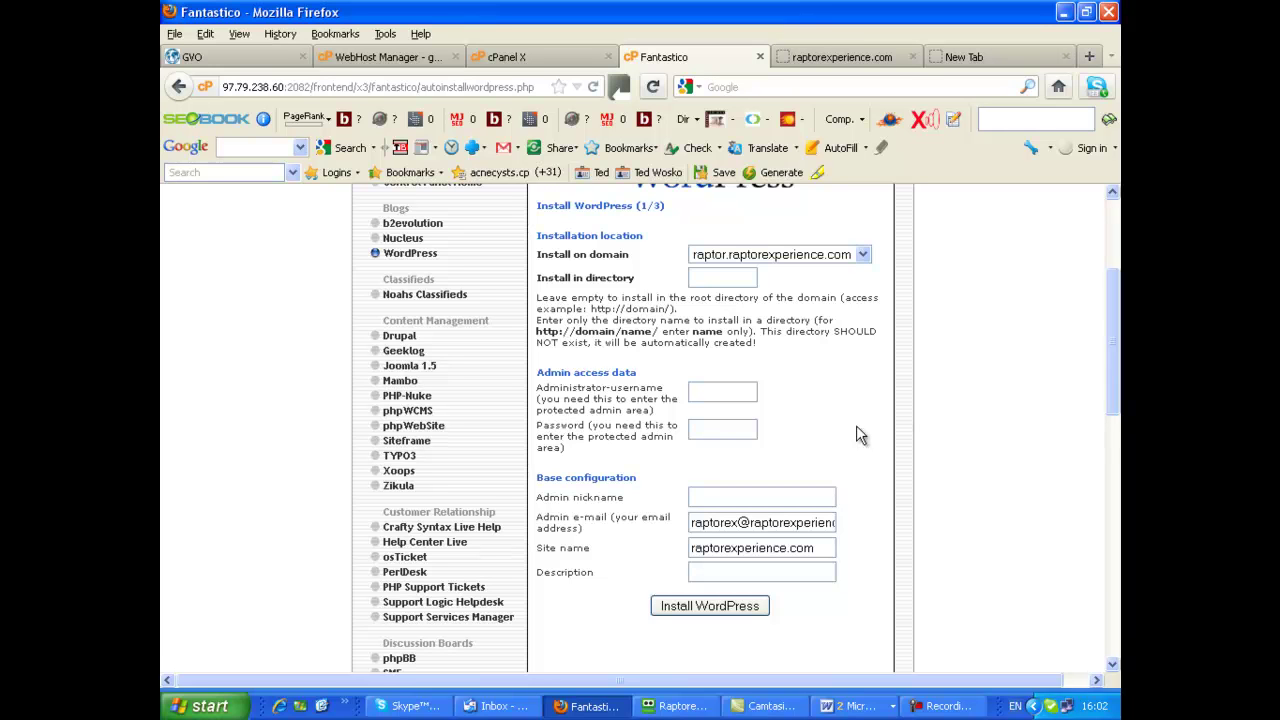
# Enter 'Raptor' as administrator username and copy a freshly generated password to the clipboard
pyautogui.write('Raptor')
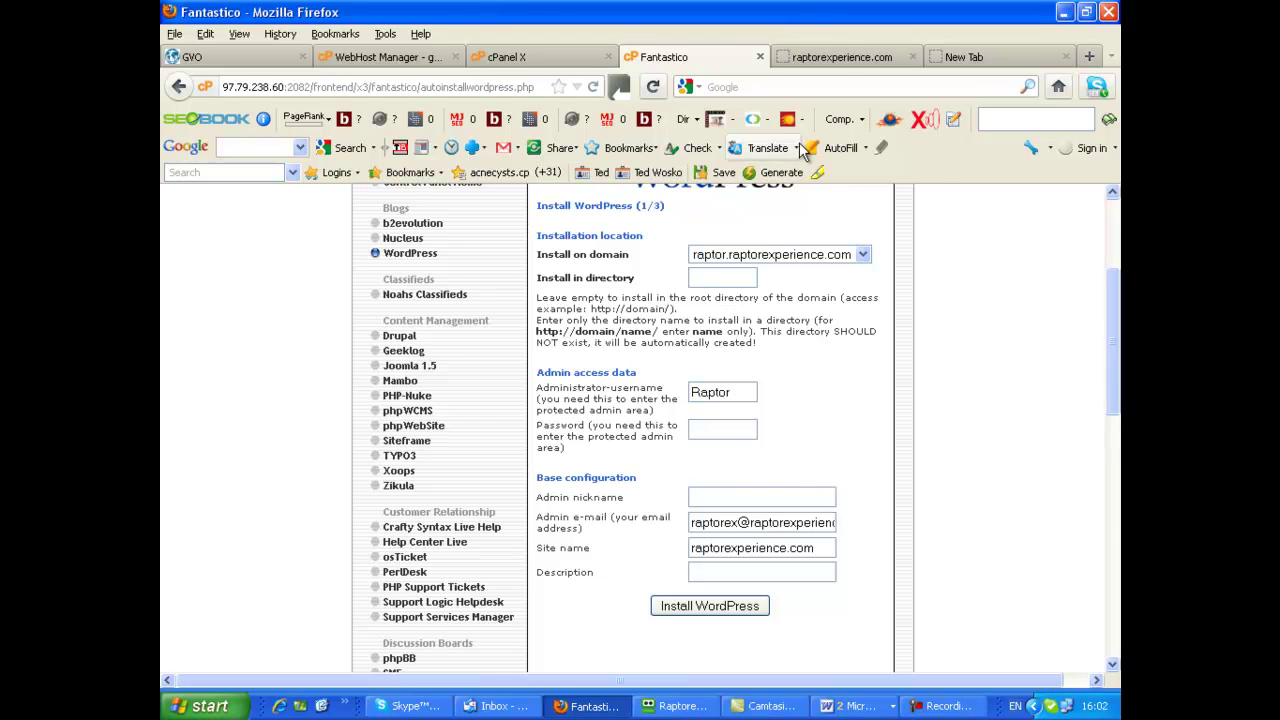
pyautogui.click(785, 178)
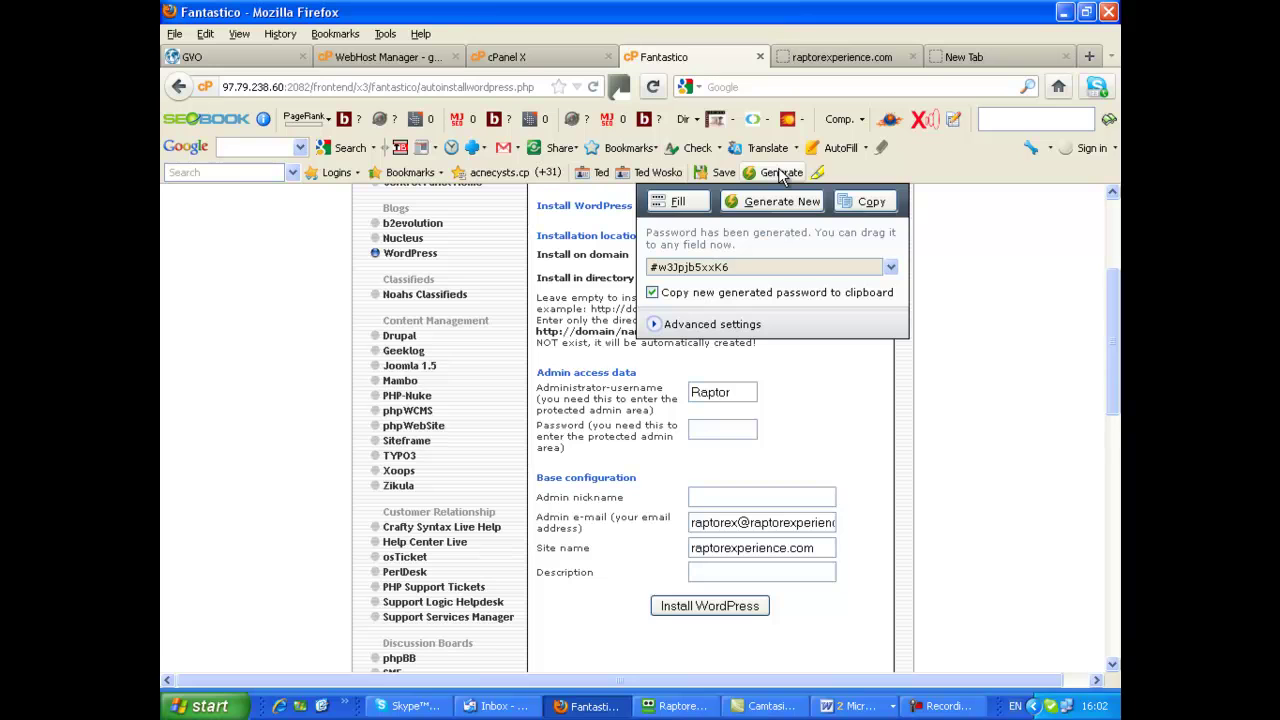
pyautogui.click(775, 201)
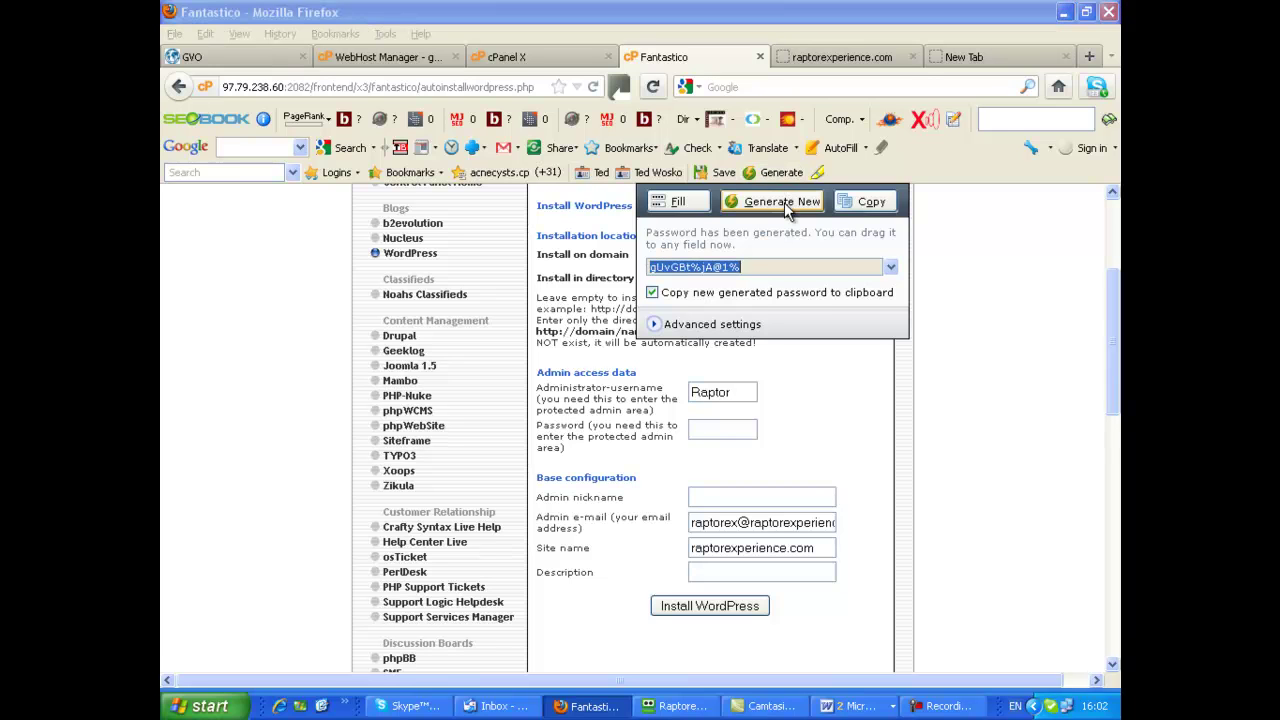
pyautogui.rightClick(708, 270)
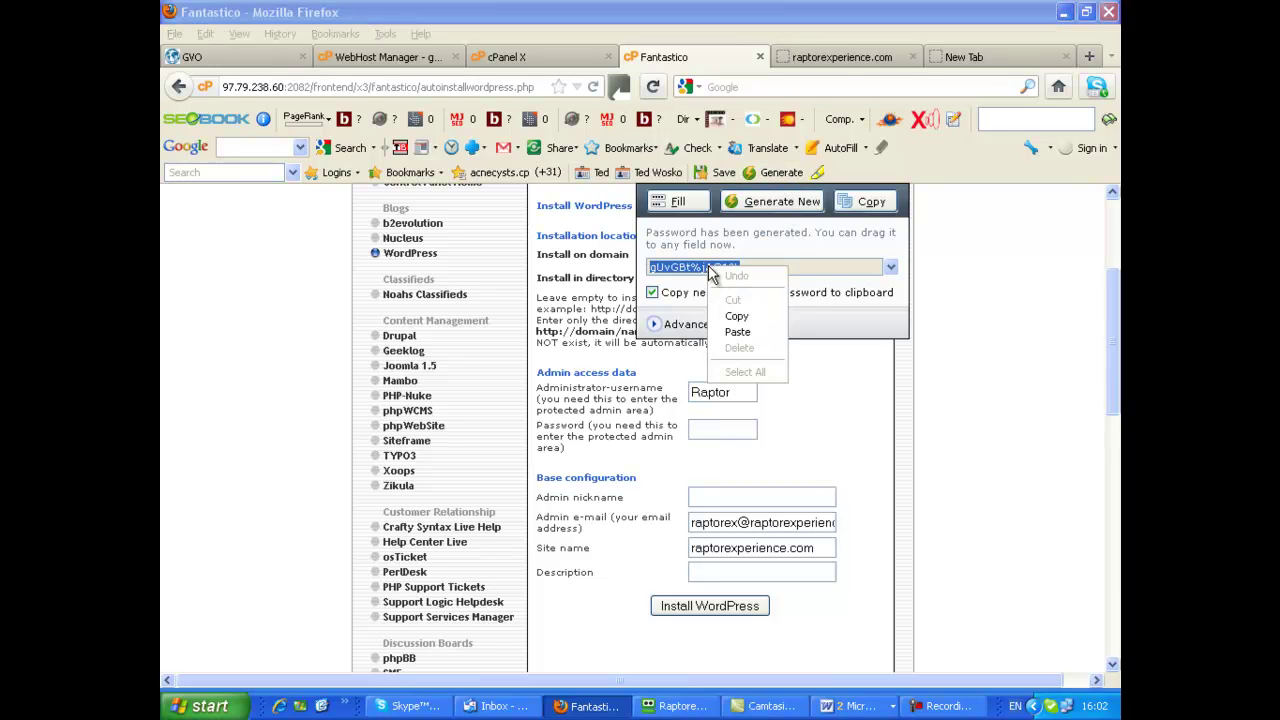
pyautogui.click(751, 314)
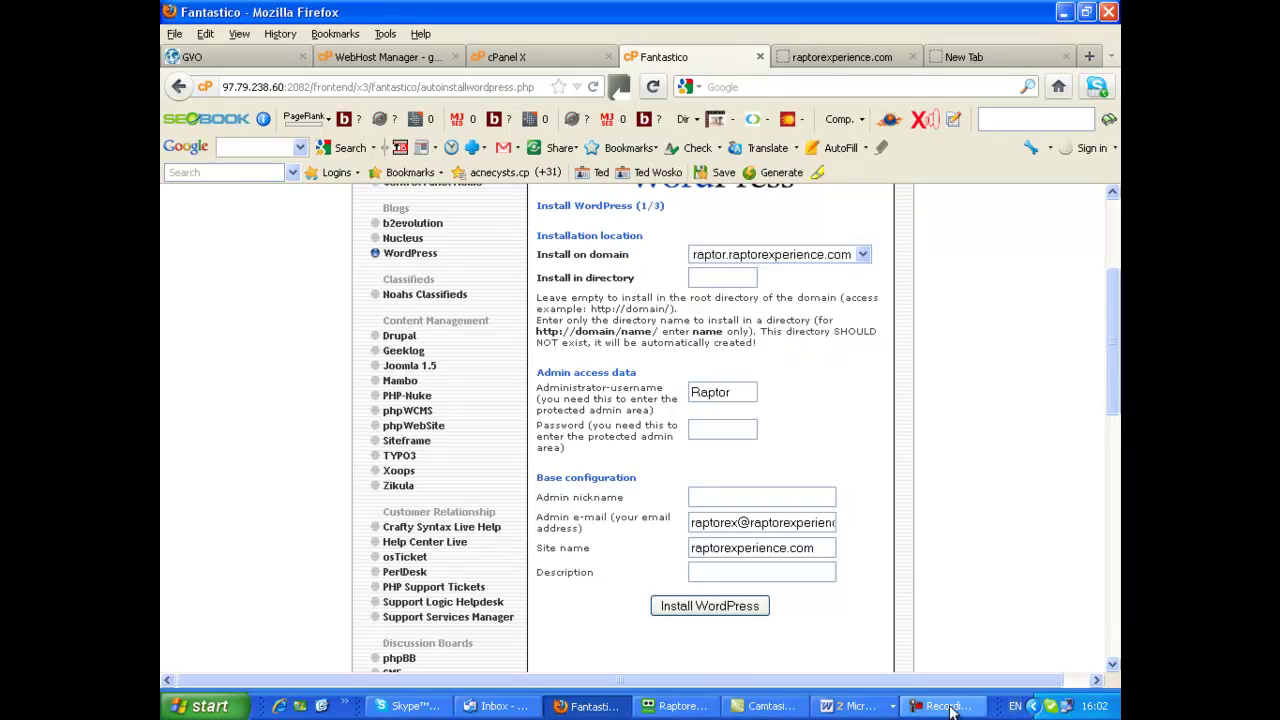
pyautogui.click(872, 708)
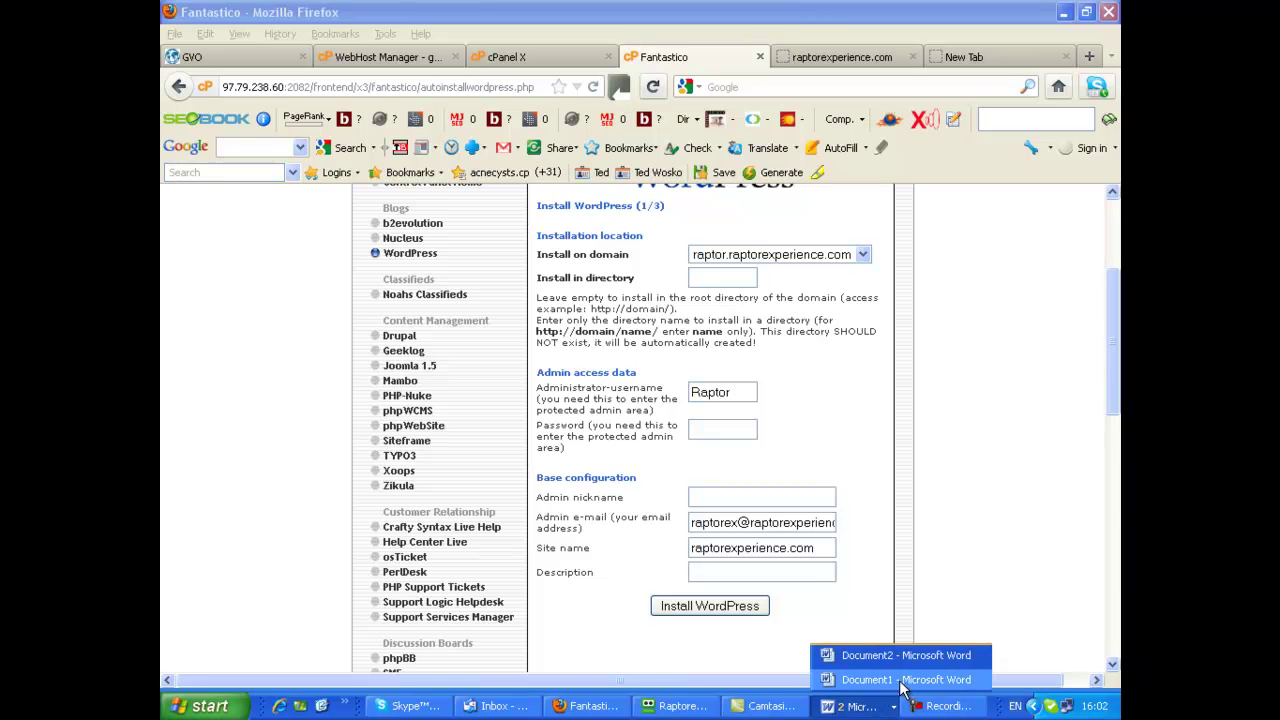
# In Document2, note the username Raptor with the generated password pasted below, then minimize Word
pyautogui.click(892, 665)
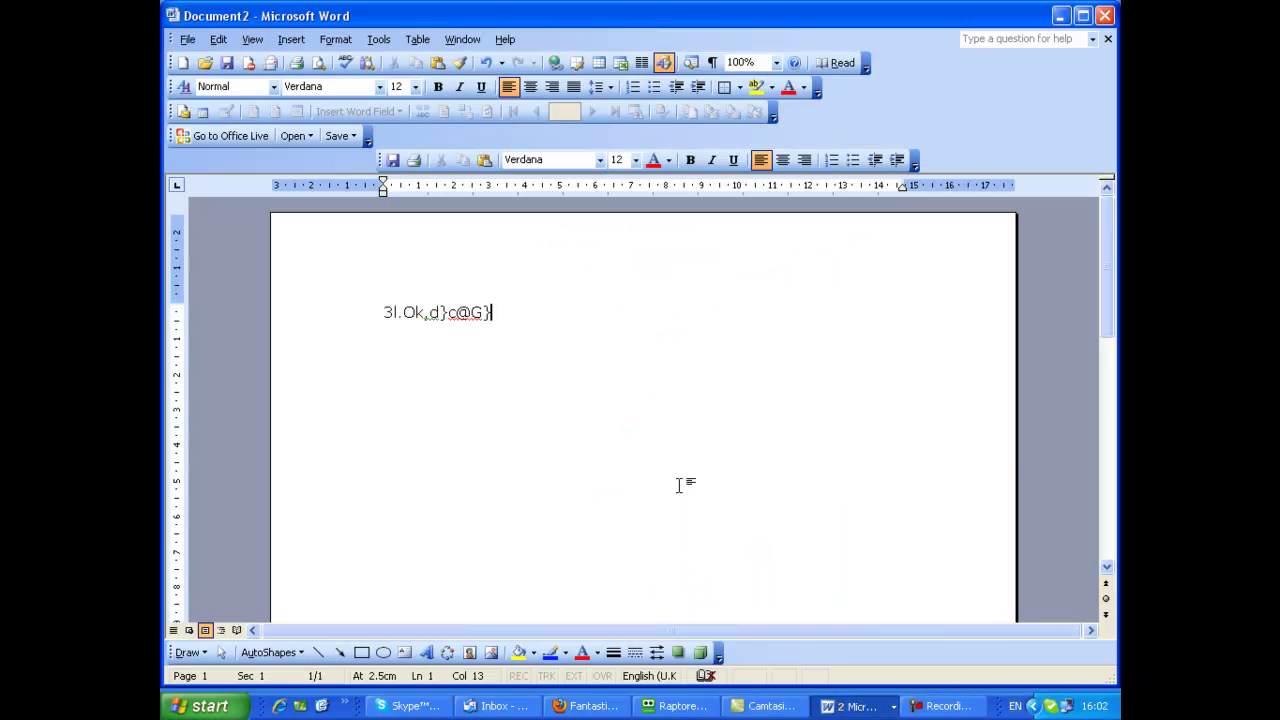
pyautogui.press('Return')
pyautogui.press('Return')
pyautogui.write('Raptor')
pyautogui.press('Return')
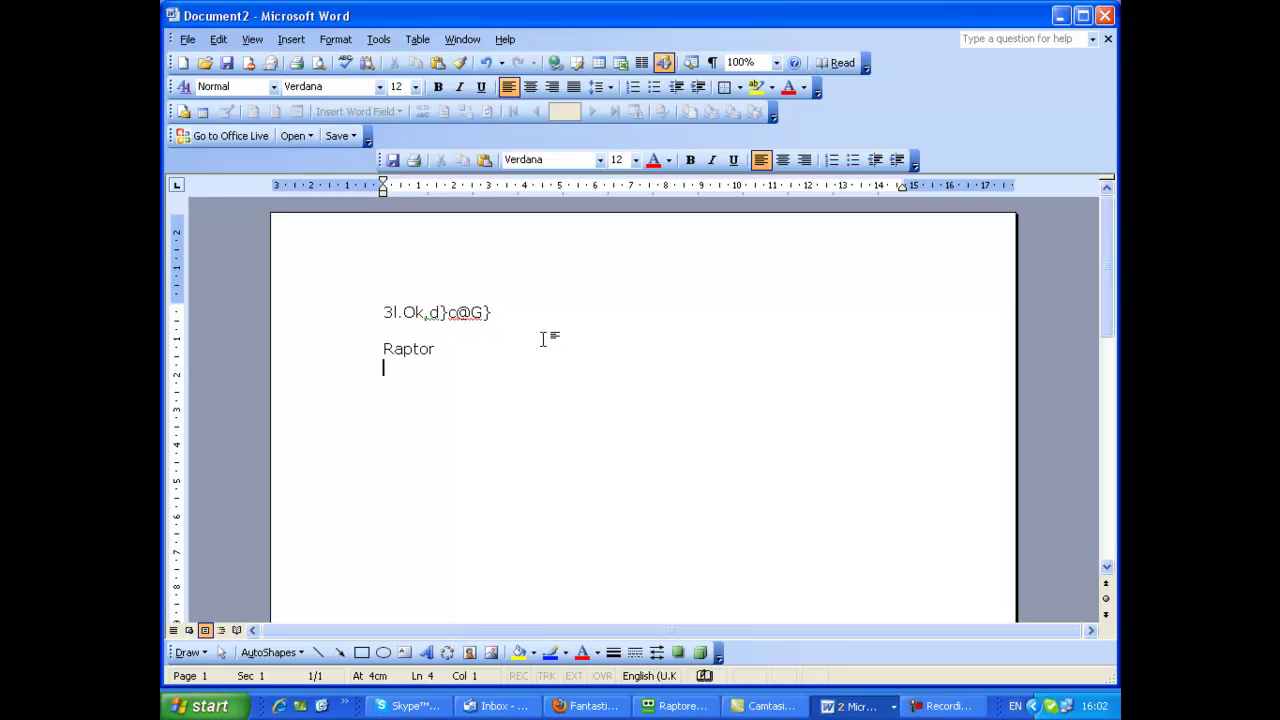
pyautogui.rightClick(388, 375)
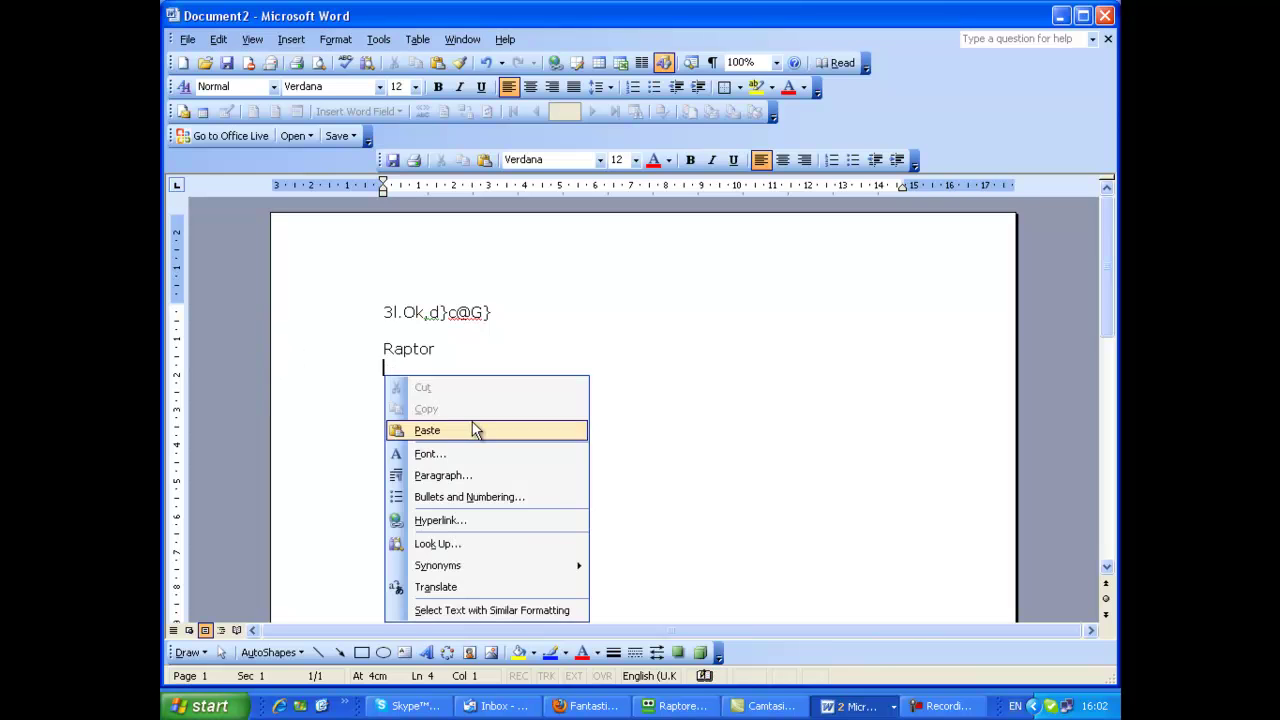
pyautogui.click(472, 430)
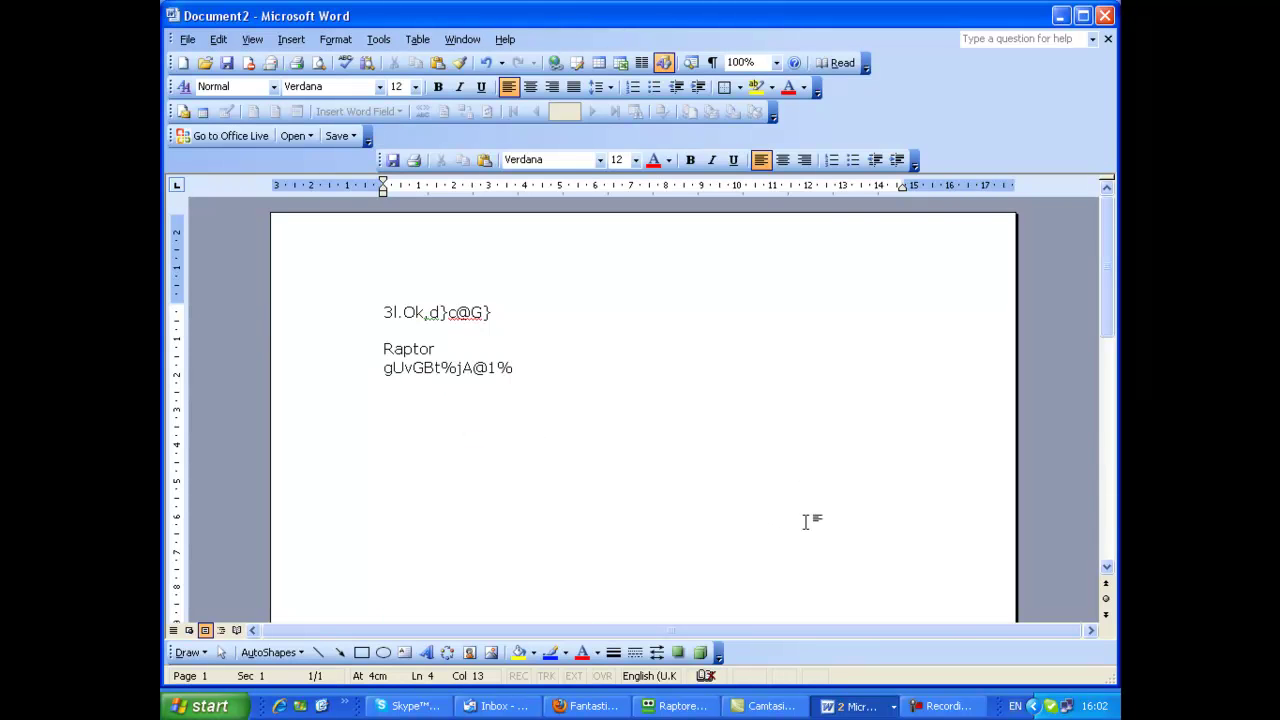
pyautogui.click(1061, 16)
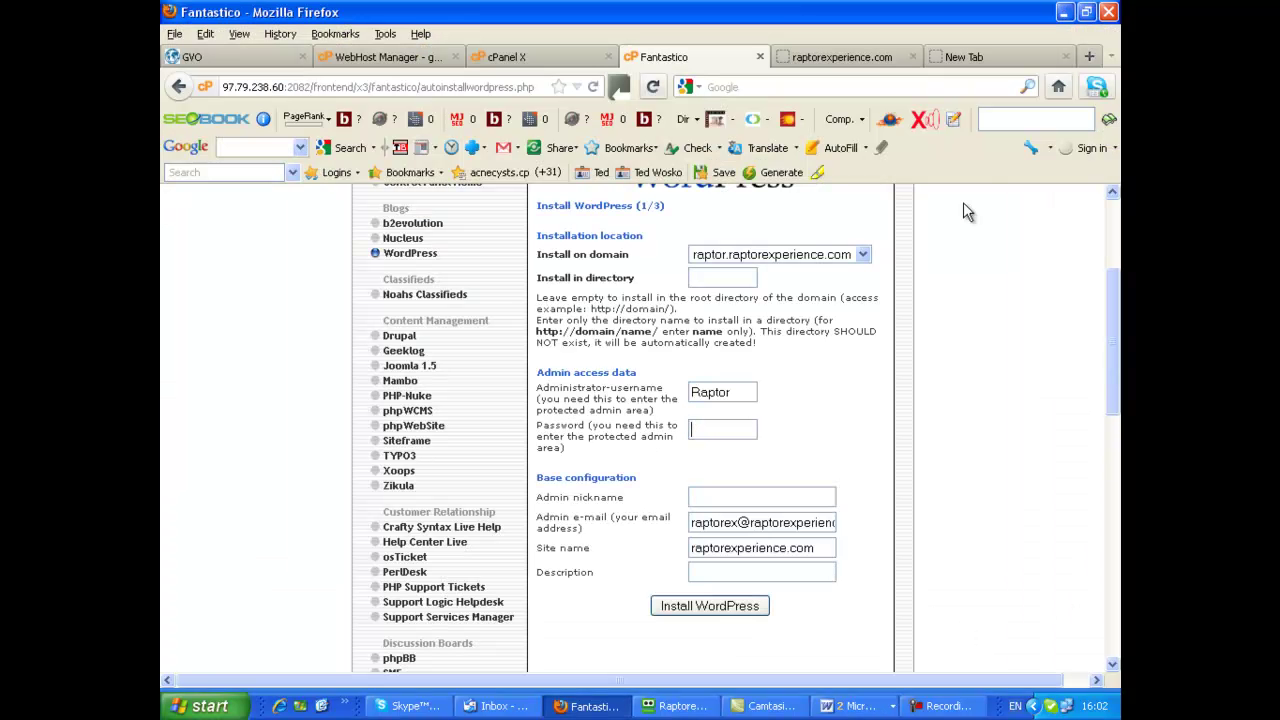
# Paste a generated password into the Password field and set the admin nickname to 'Raptor experience'
pyautogui.click(776, 172)
pyautogui.click(684, 206)
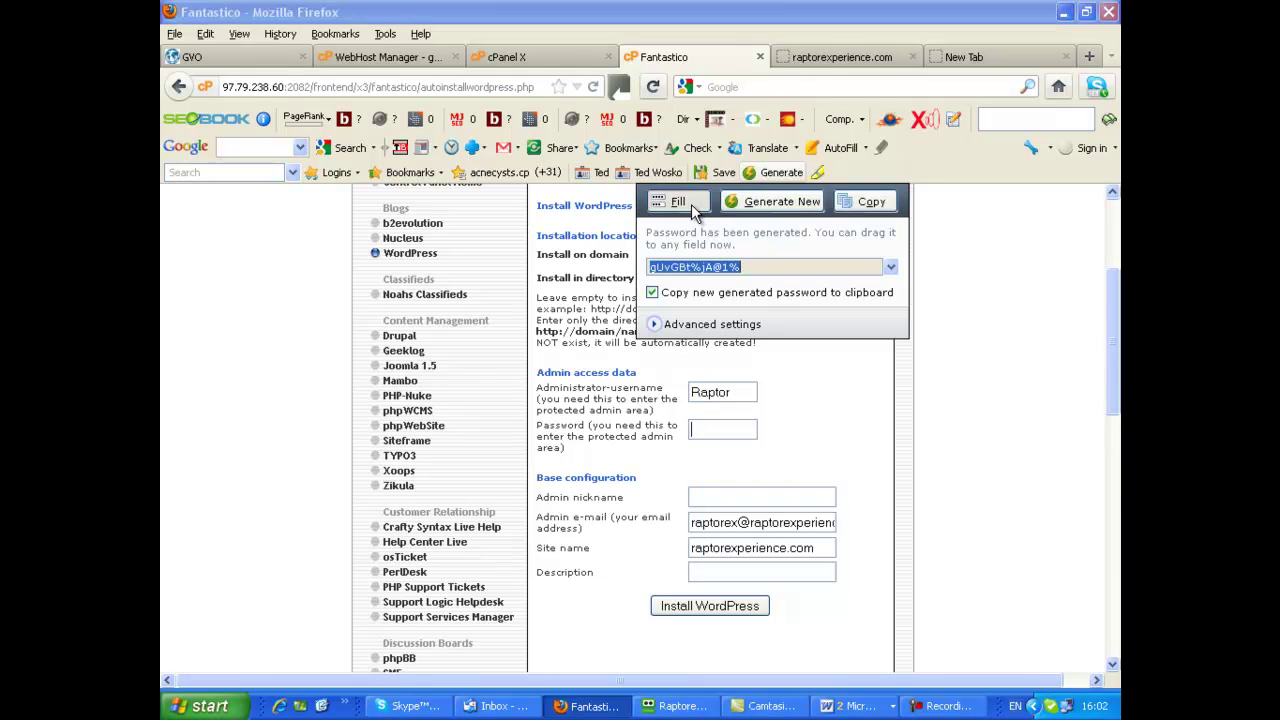
pyautogui.rightClick(702, 425)
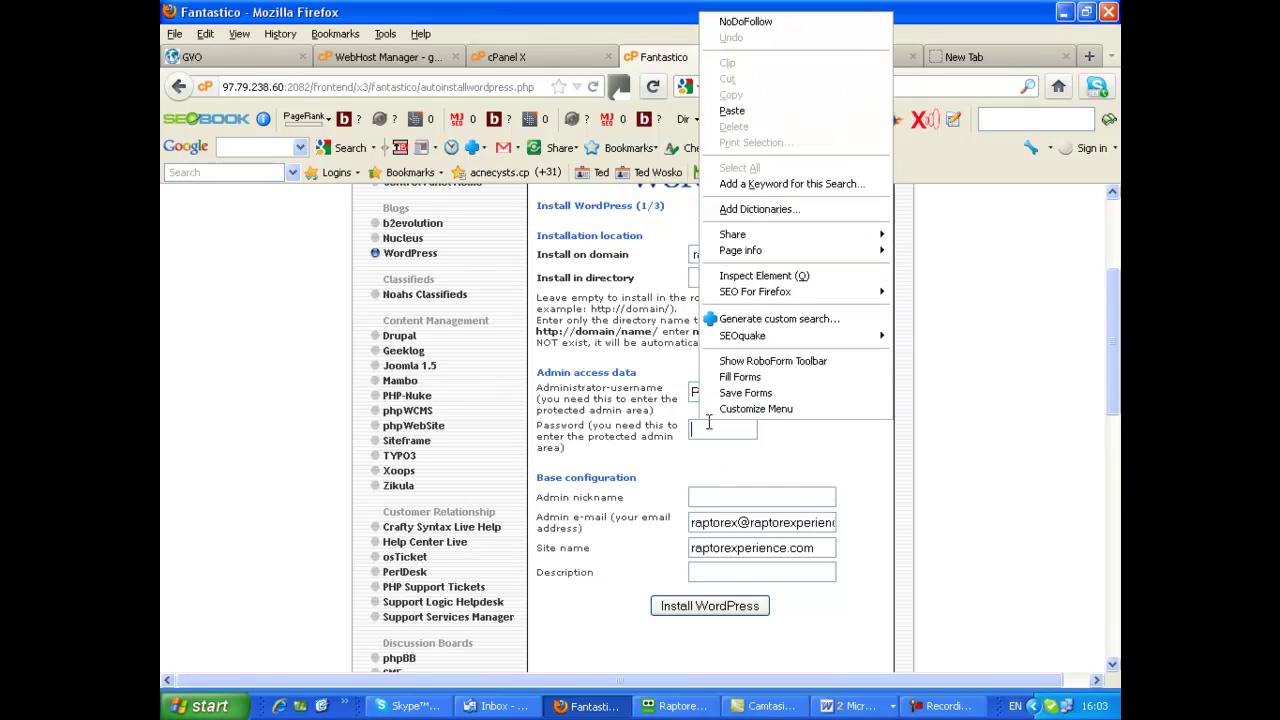
pyautogui.click(761, 110)
pyautogui.scroll(-2, 946, 472)
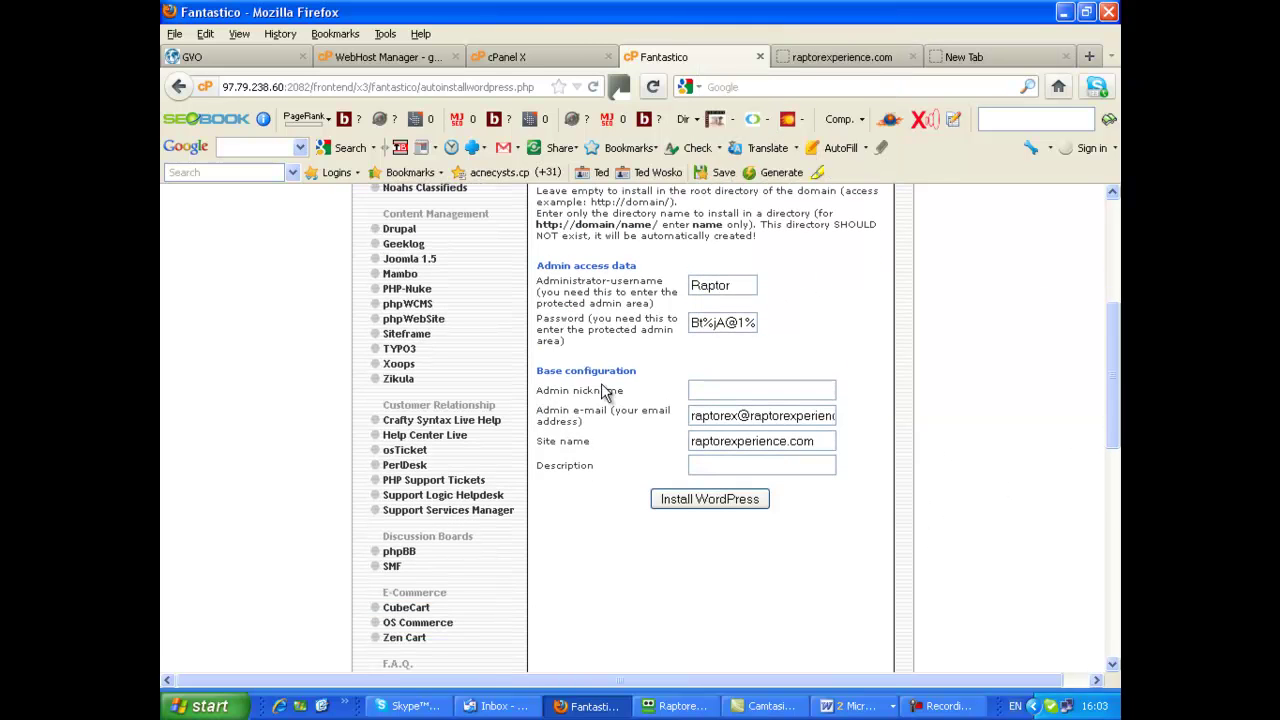
pyautogui.click(703, 390)
pyautogui.write('ptor experience')
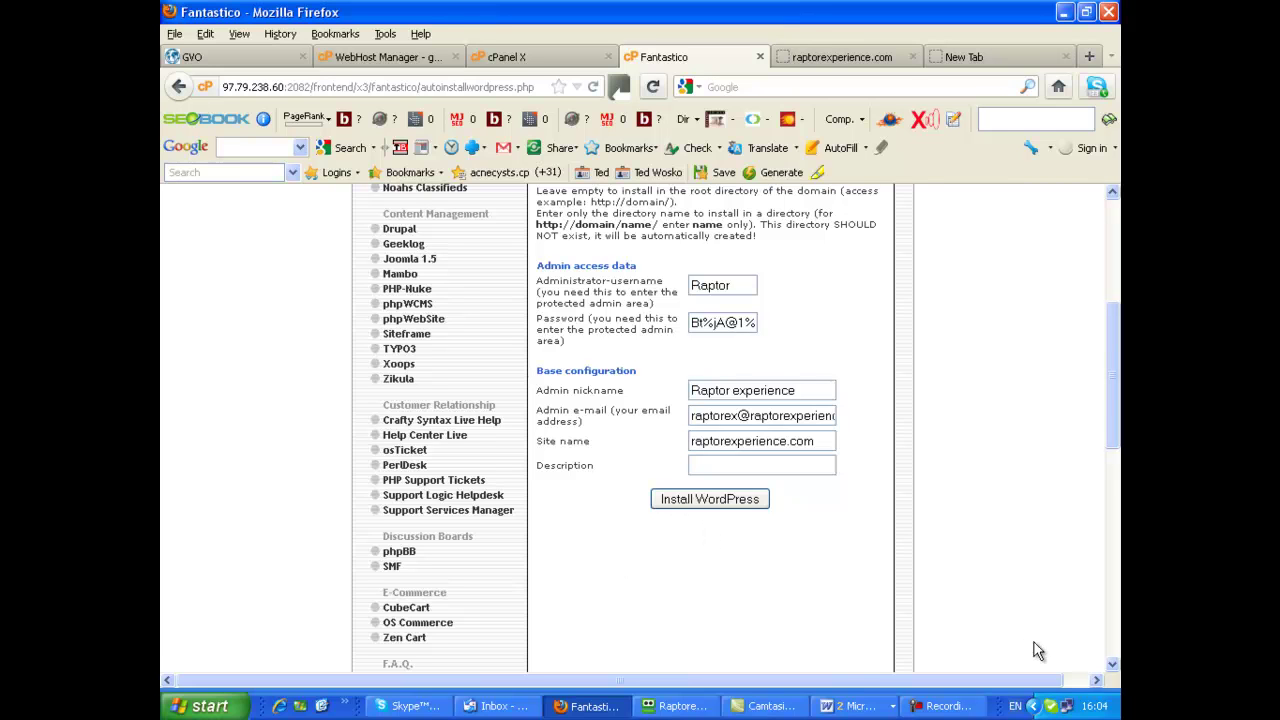
# Run Install WordPress and Finish installation, then scroll down to the e-mail details box
pyautogui.click(680, 503)
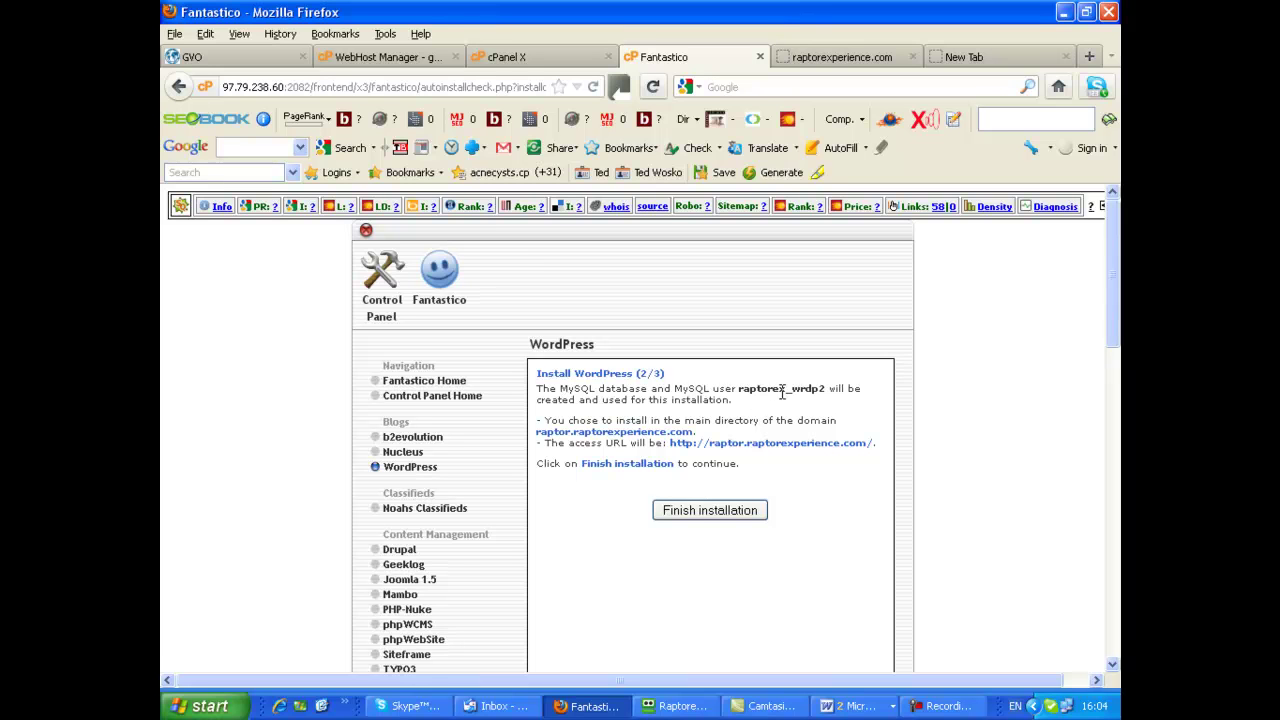
pyautogui.click(694, 510)
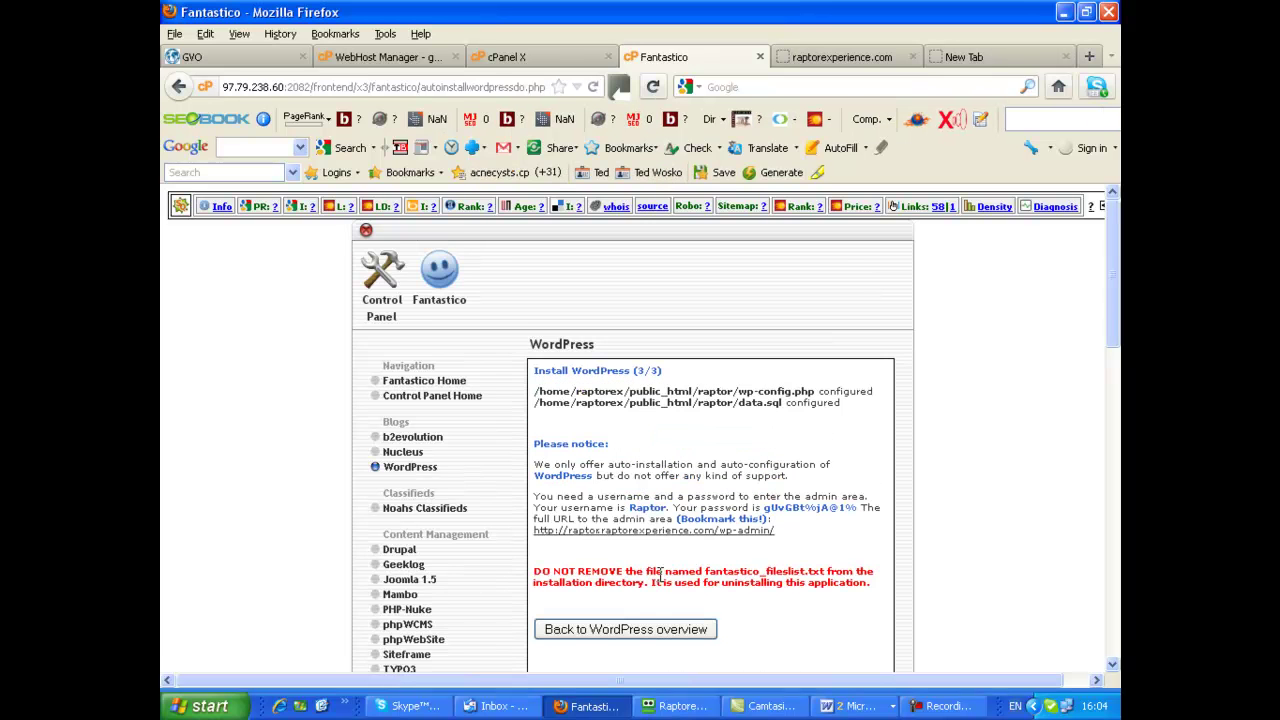
pyautogui.scroll(-3, 963, 490)
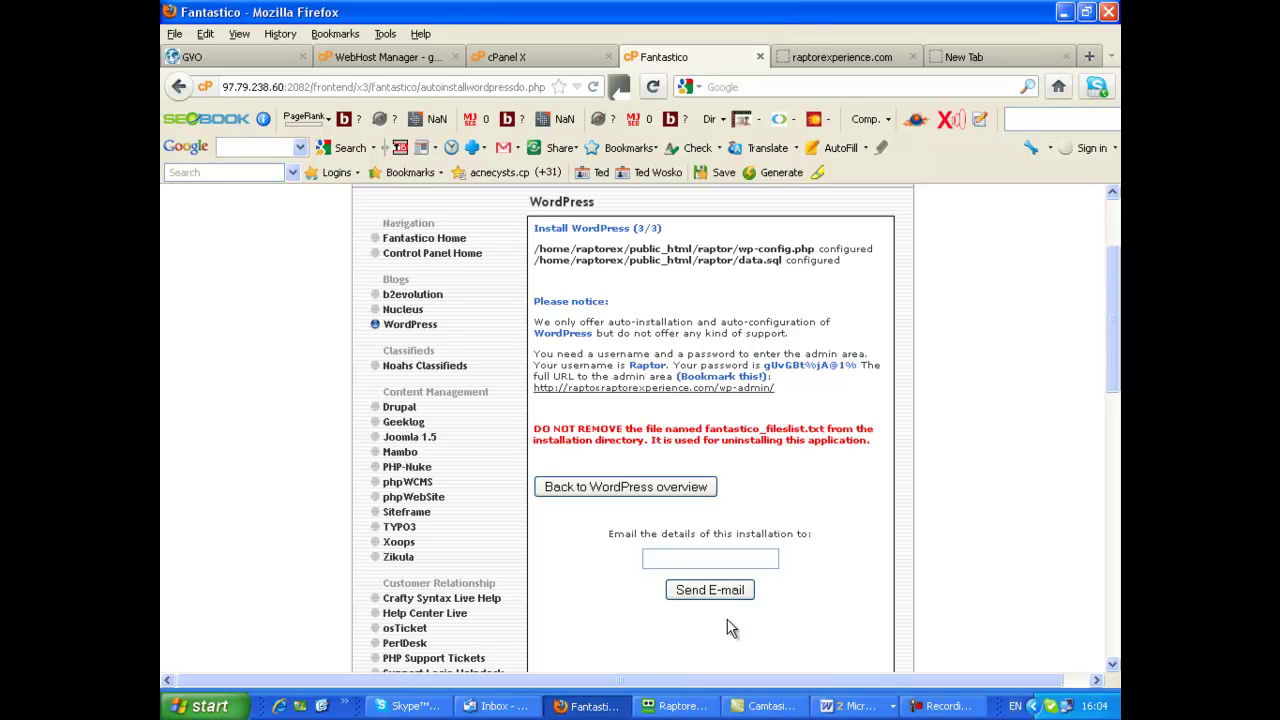
# Enter the site owner's e-mail address to receive the installation details
pyautogui.click(655, 560)
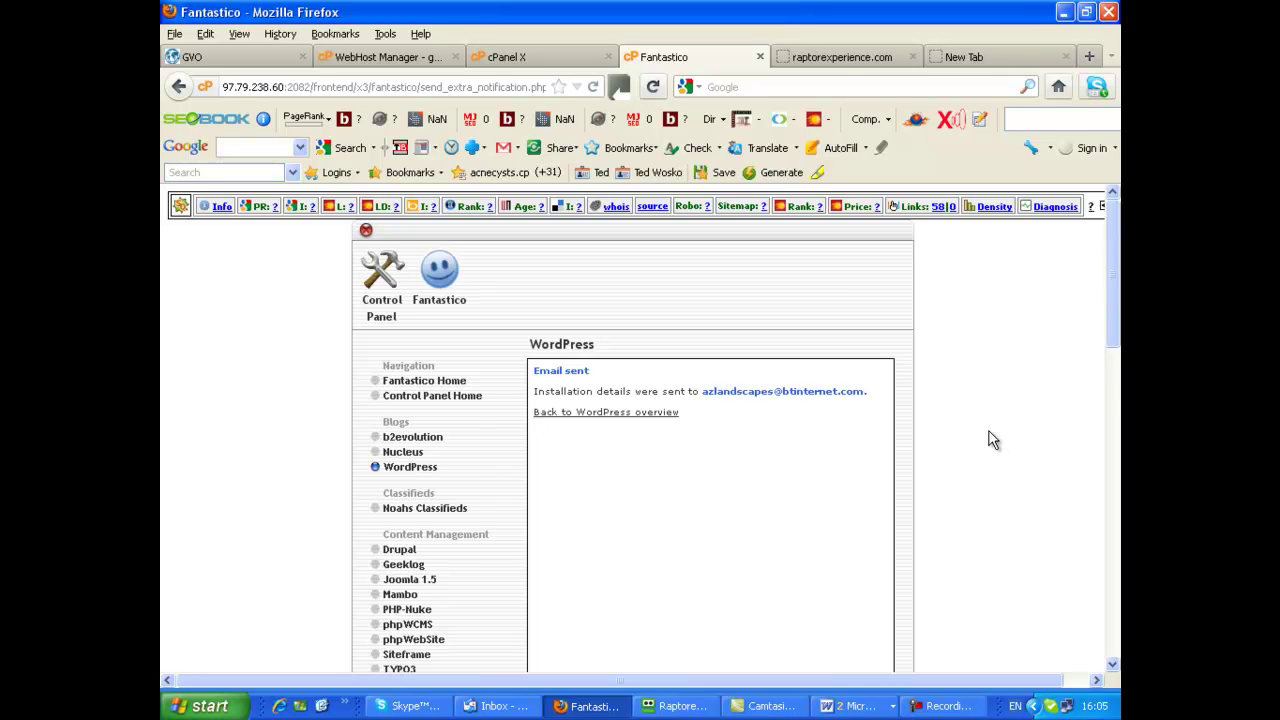
pyautogui.scroll(-4, 985, 435)
pyautogui.scroll(-3, 985, 445)
pyautogui.scroll(7, 983, 443)
# Close the Fantastico tab and place the cursor in the raptorexperience.com address for editing
pyautogui.click(760, 58)
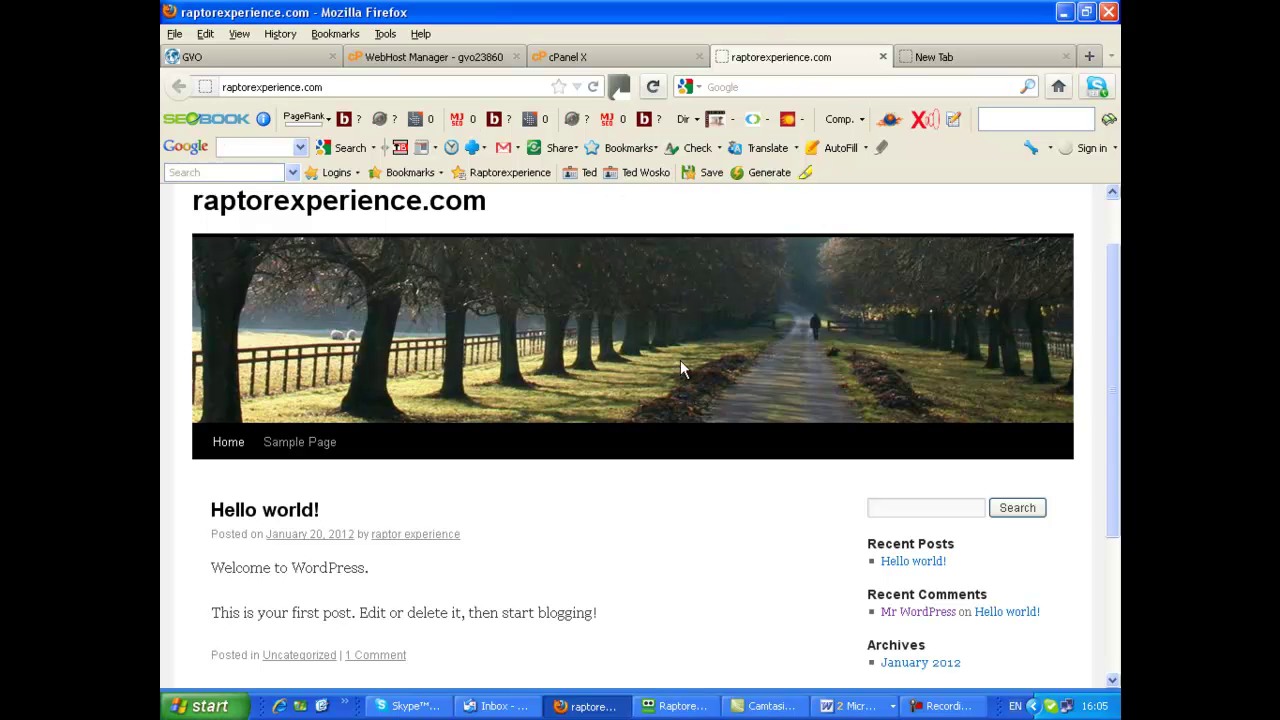
pyautogui.scroll(-1, 610, 362)
pyautogui.scroll(3, 560, 385)
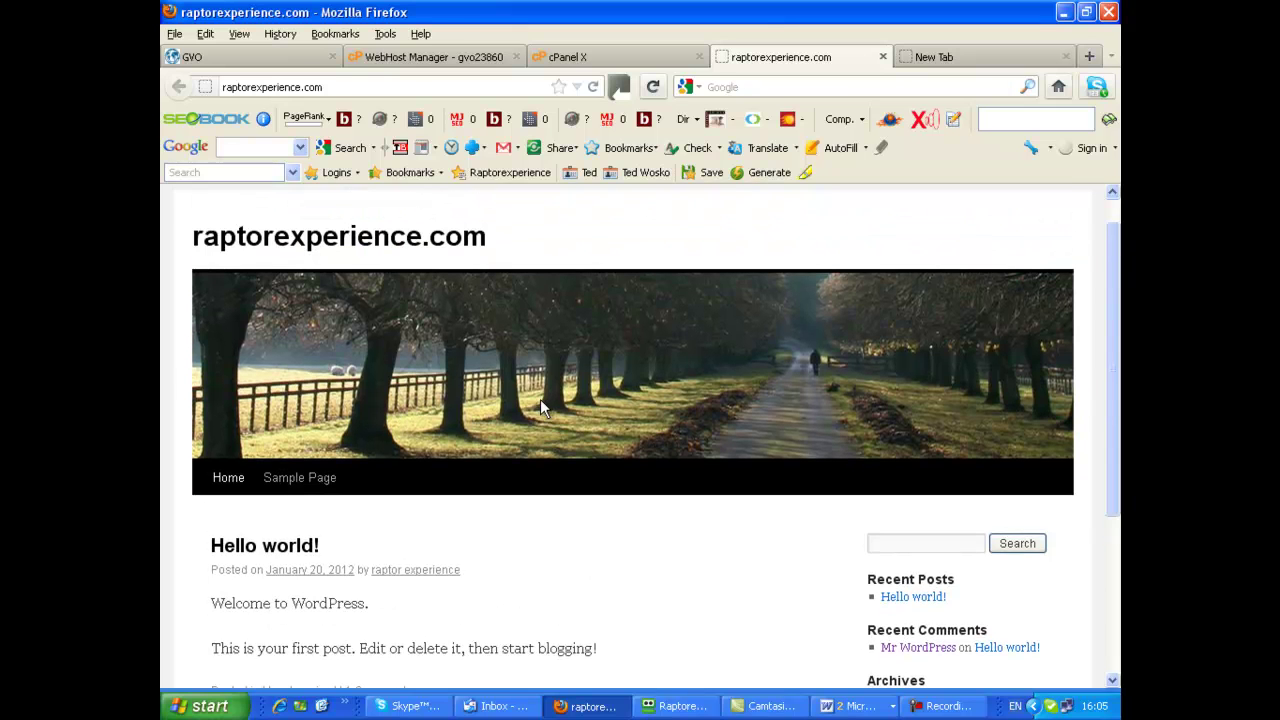
pyautogui.scroll(-1, 582, 446)
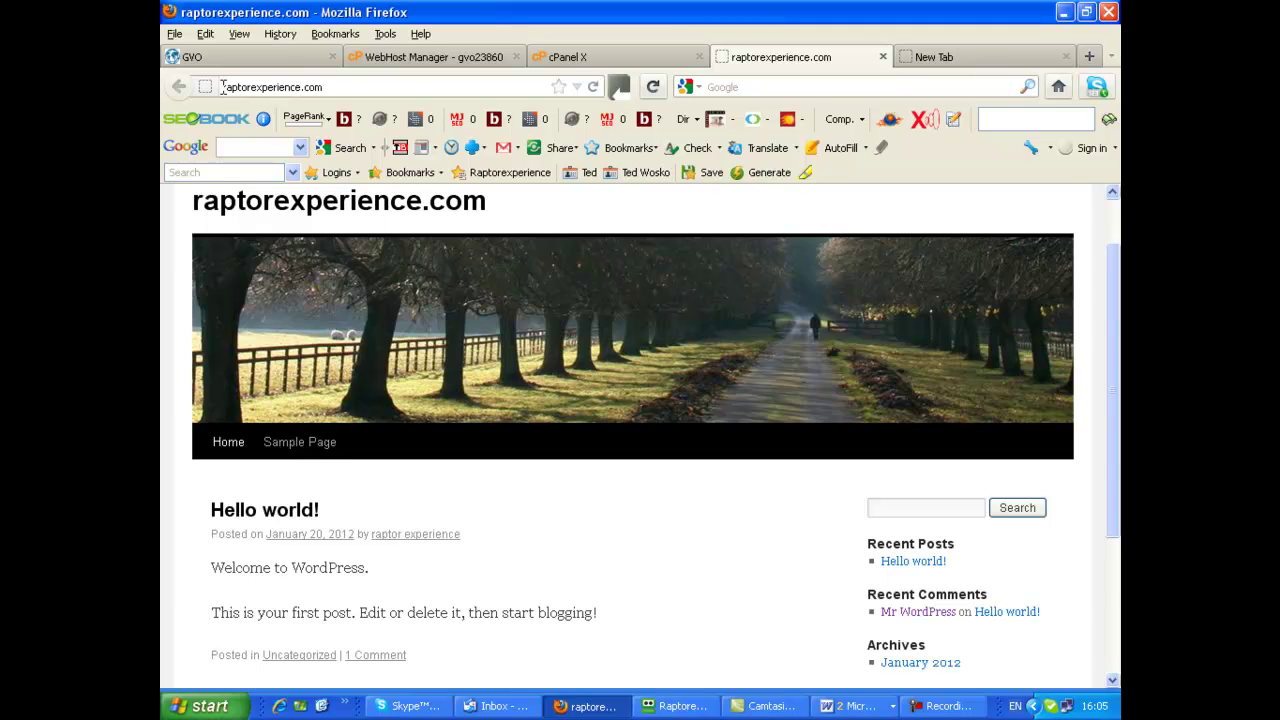
pyautogui.click(222, 87)
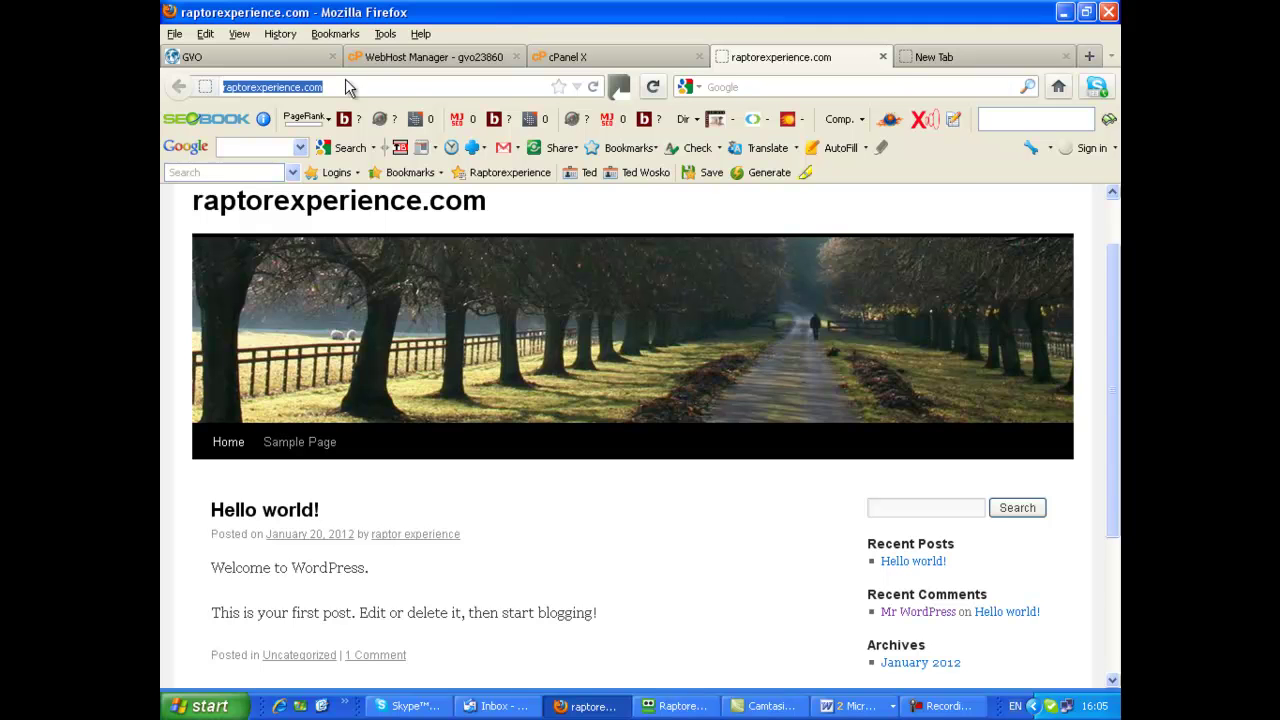
pyautogui.click(313, 87)
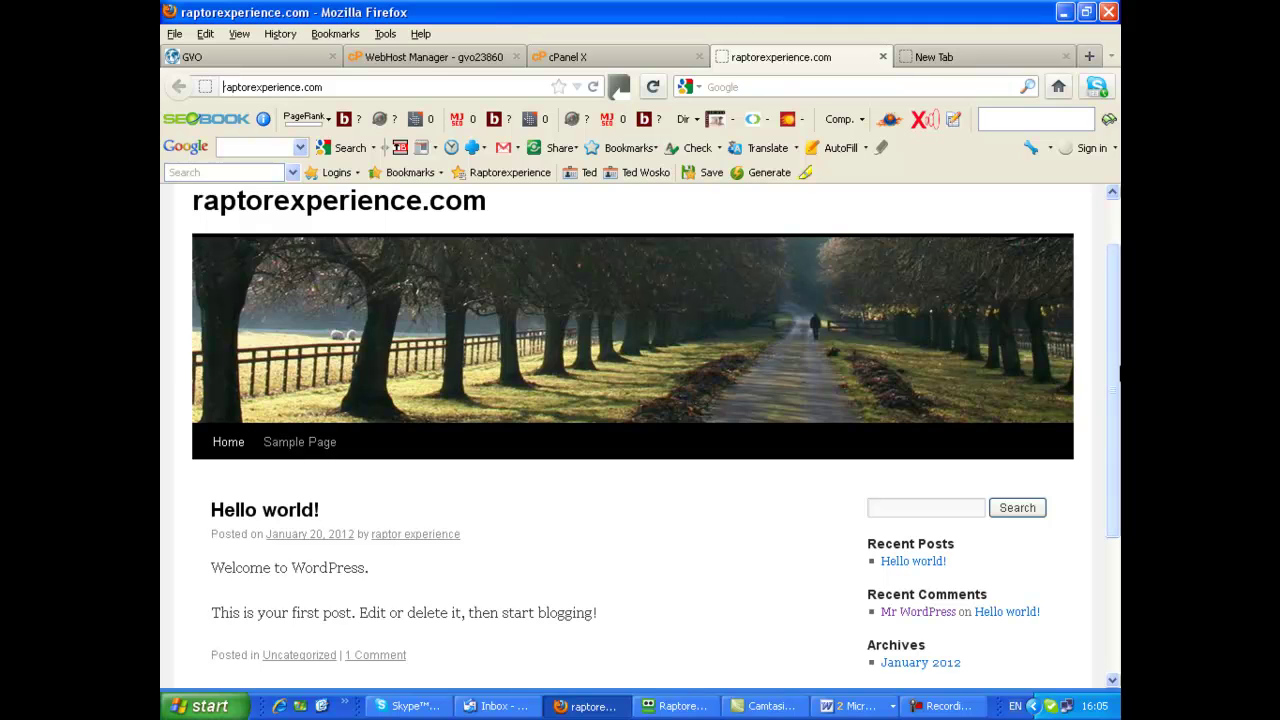
# Load raptor.raptorexperience.com and browse its Hello world! post, then bring the screen recorder forward
pyautogui.write('rapto')
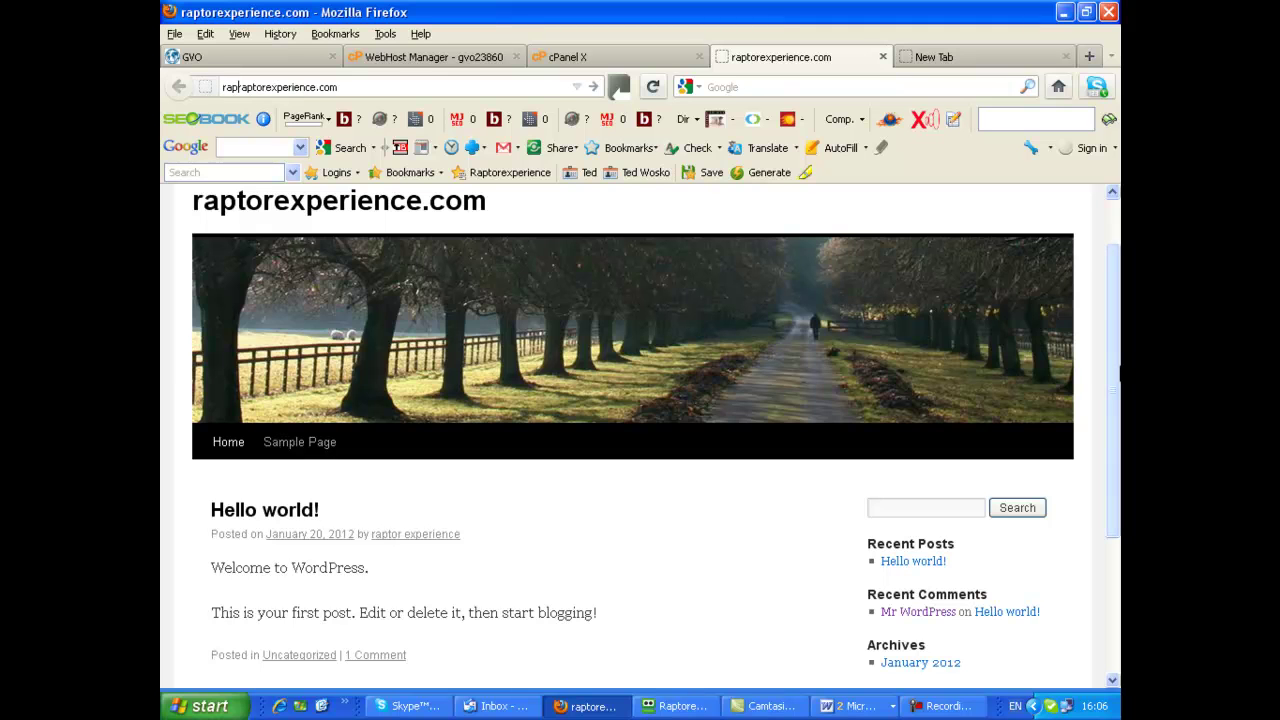
pyautogui.write('r.')
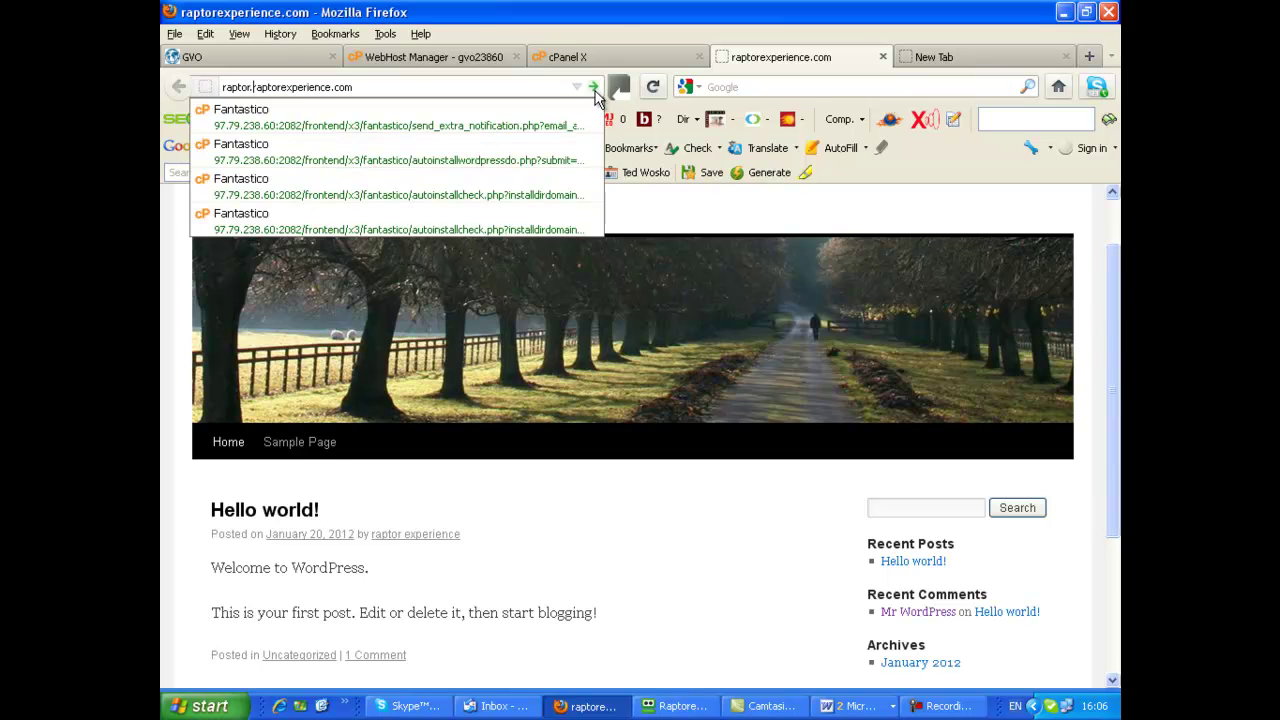
pyautogui.click(594, 88)
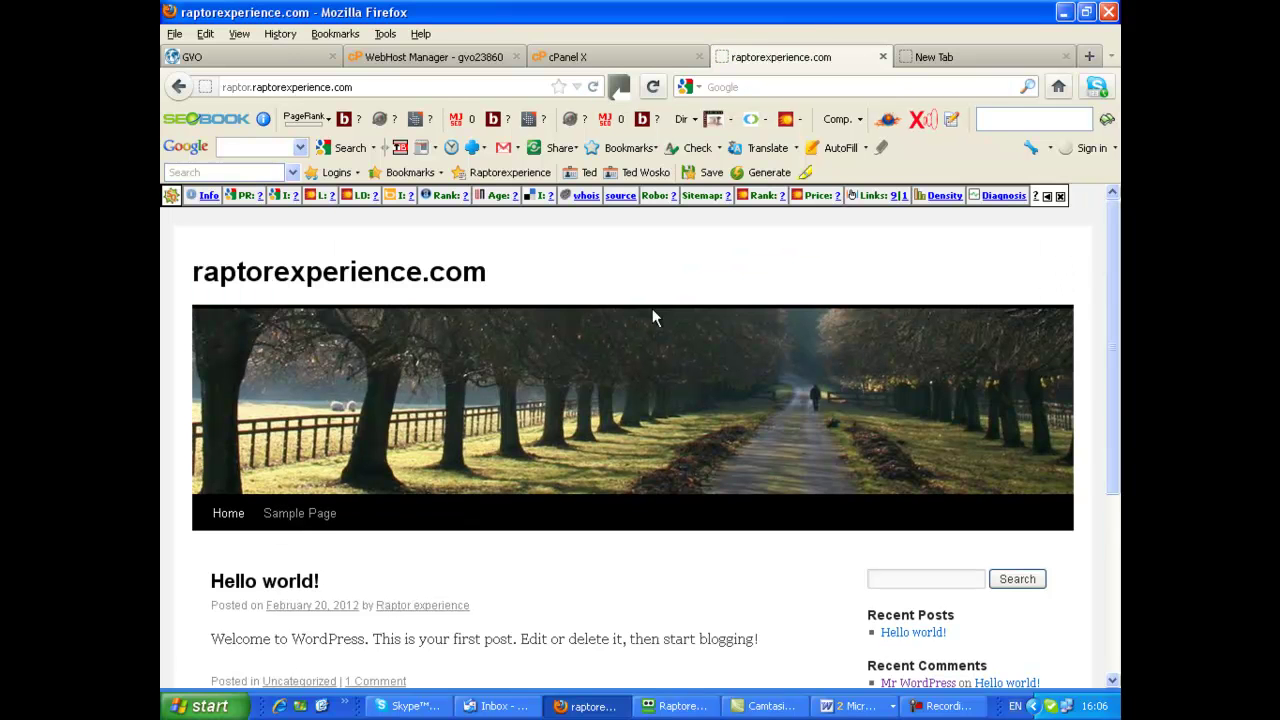
pyautogui.scroll(-2, 610, 290)
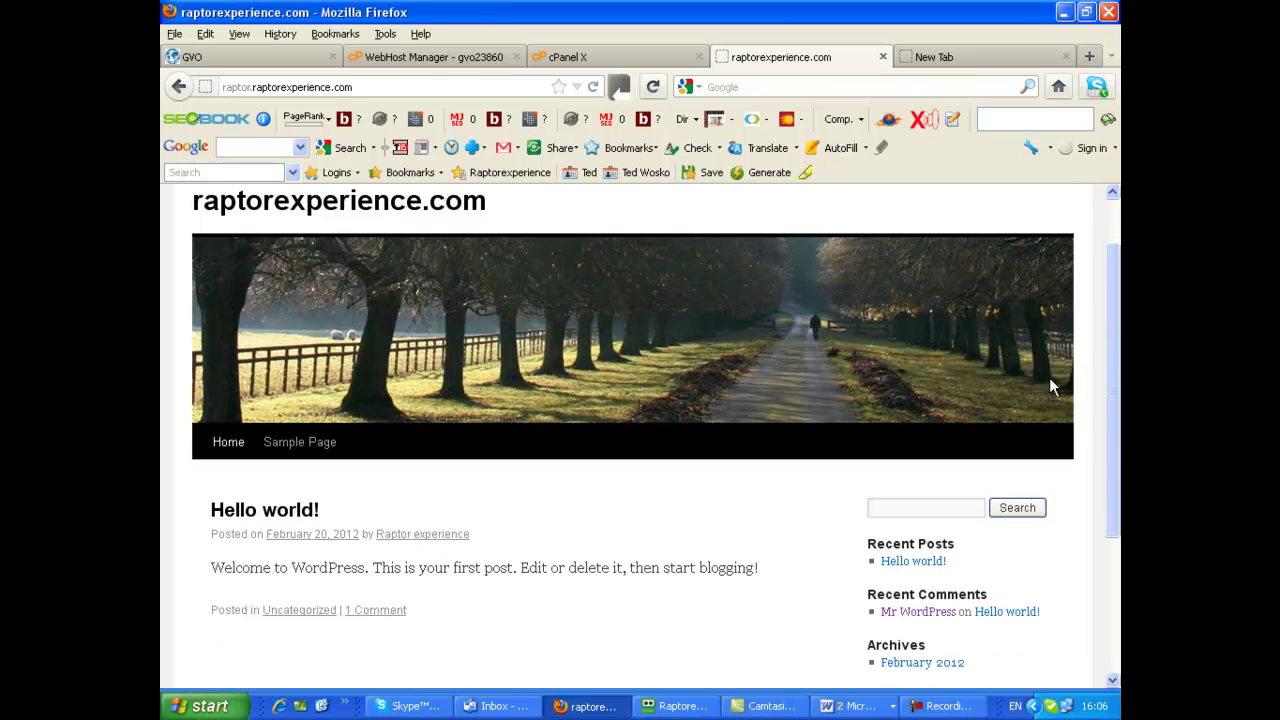
pyautogui.scroll(-1, 755, 360)
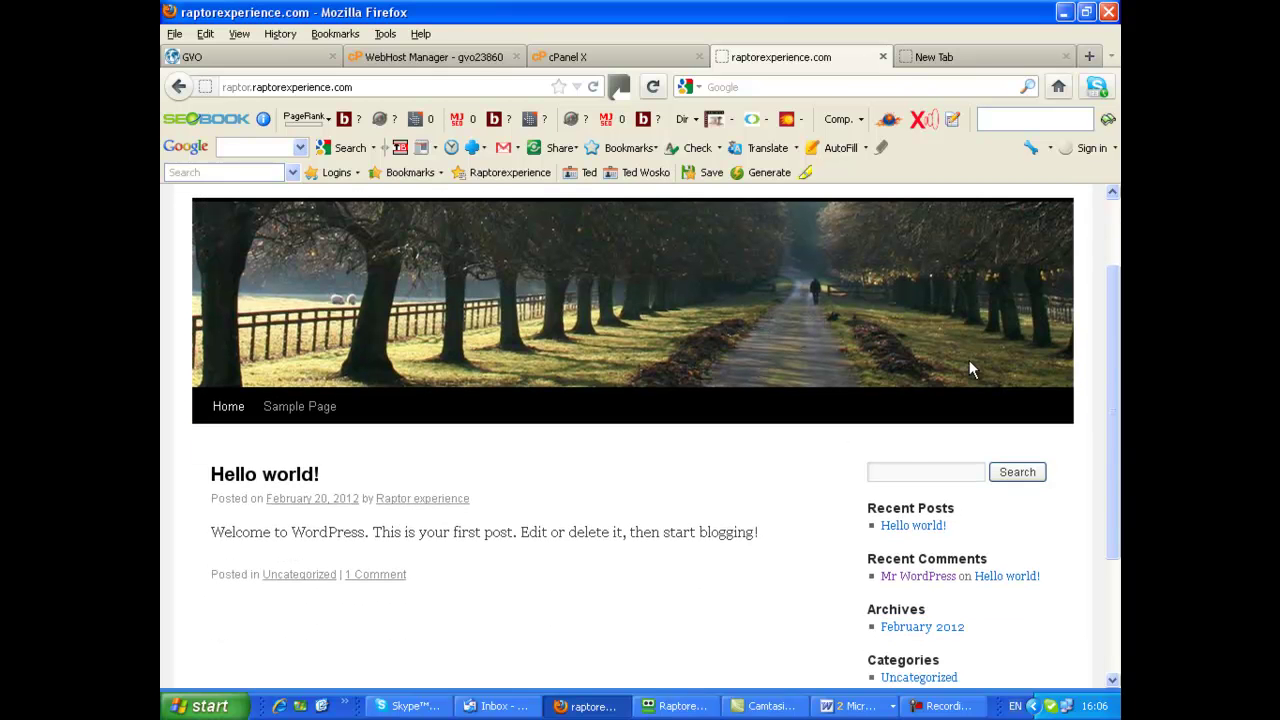
pyautogui.scroll(-1, 595, 310)
pyautogui.scroll(2, 586, 334)
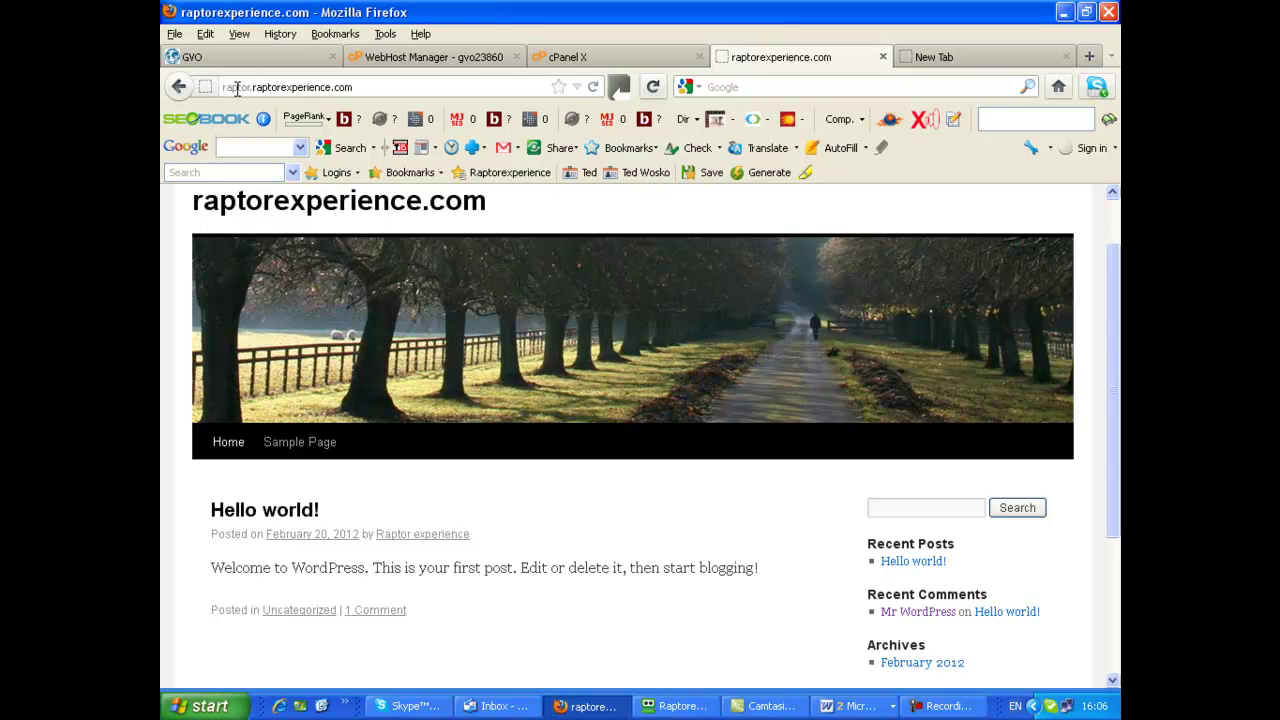
pyautogui.scroll(-3, 634, 358)
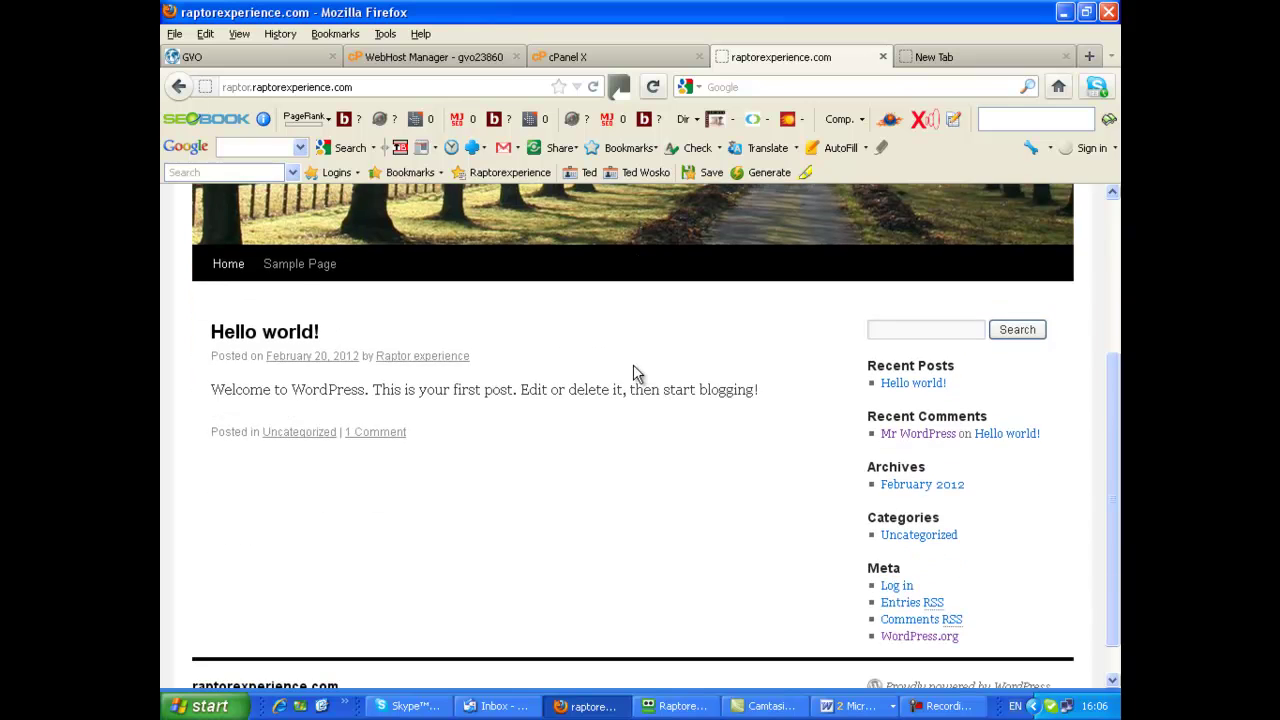
pyautogui.scroll(-1, 1051, 432)
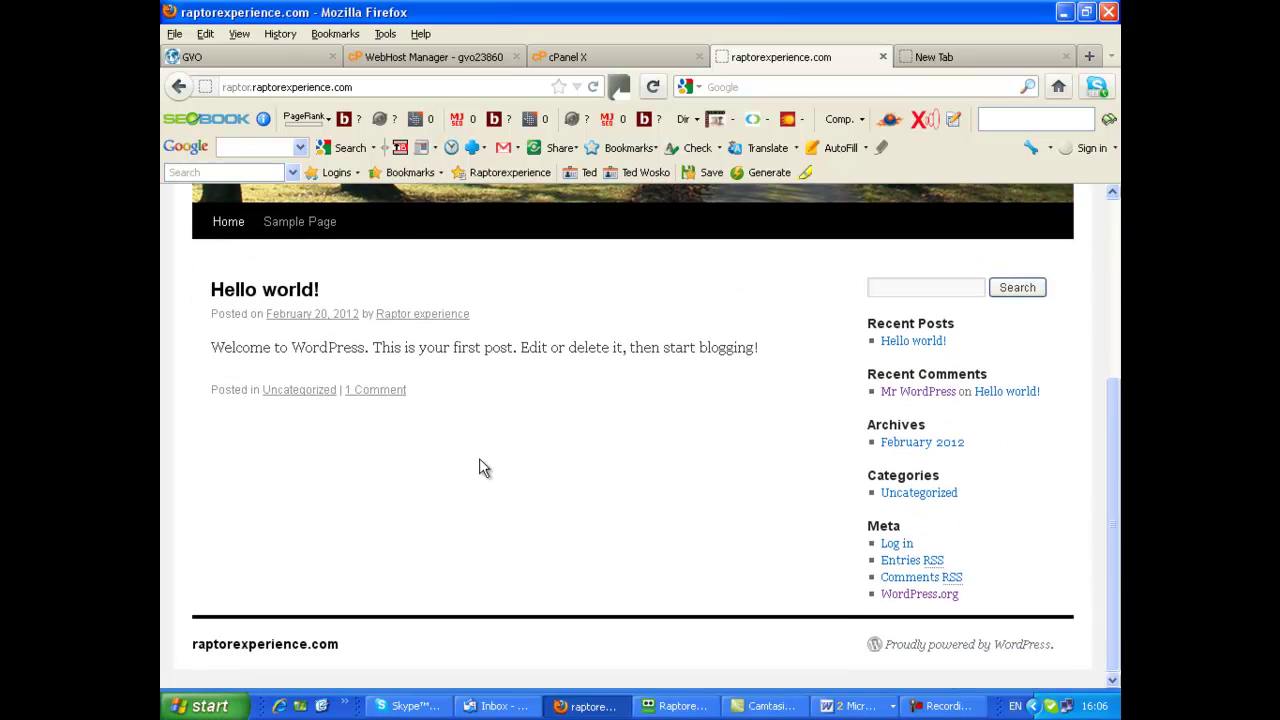
pyautogui.scroll(2, 470, 460)
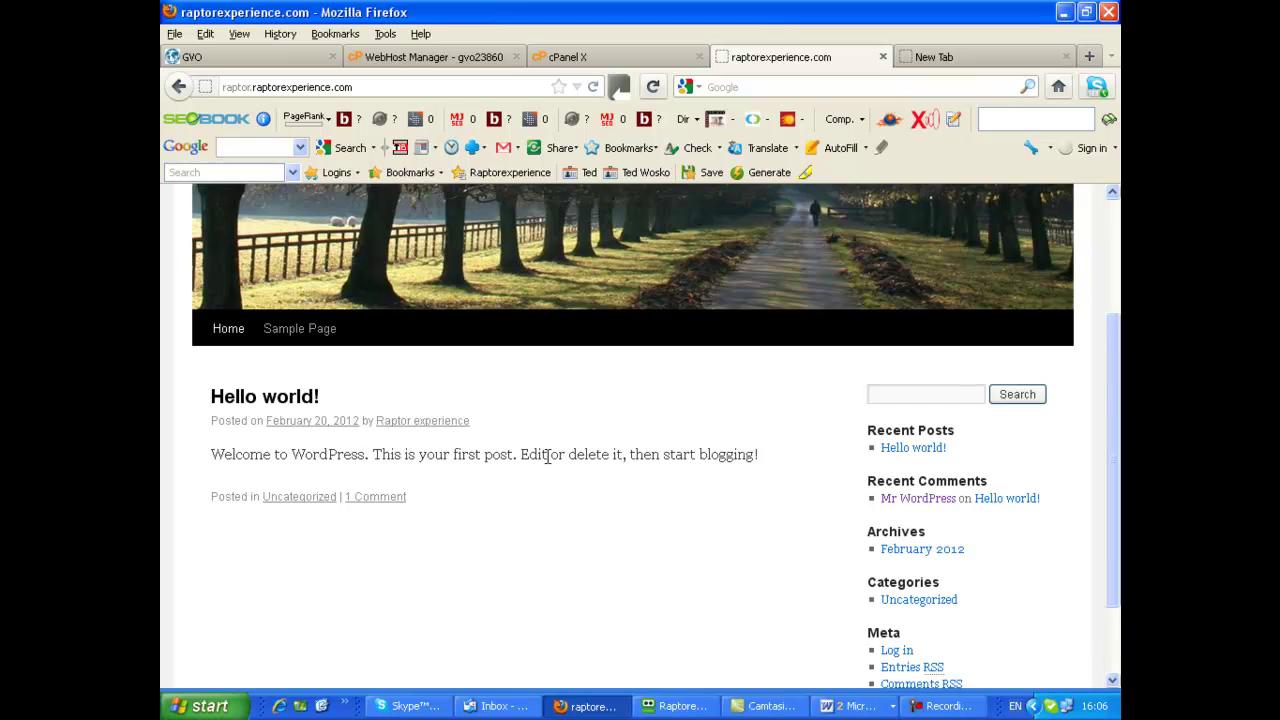
pyautogui.press('F10')
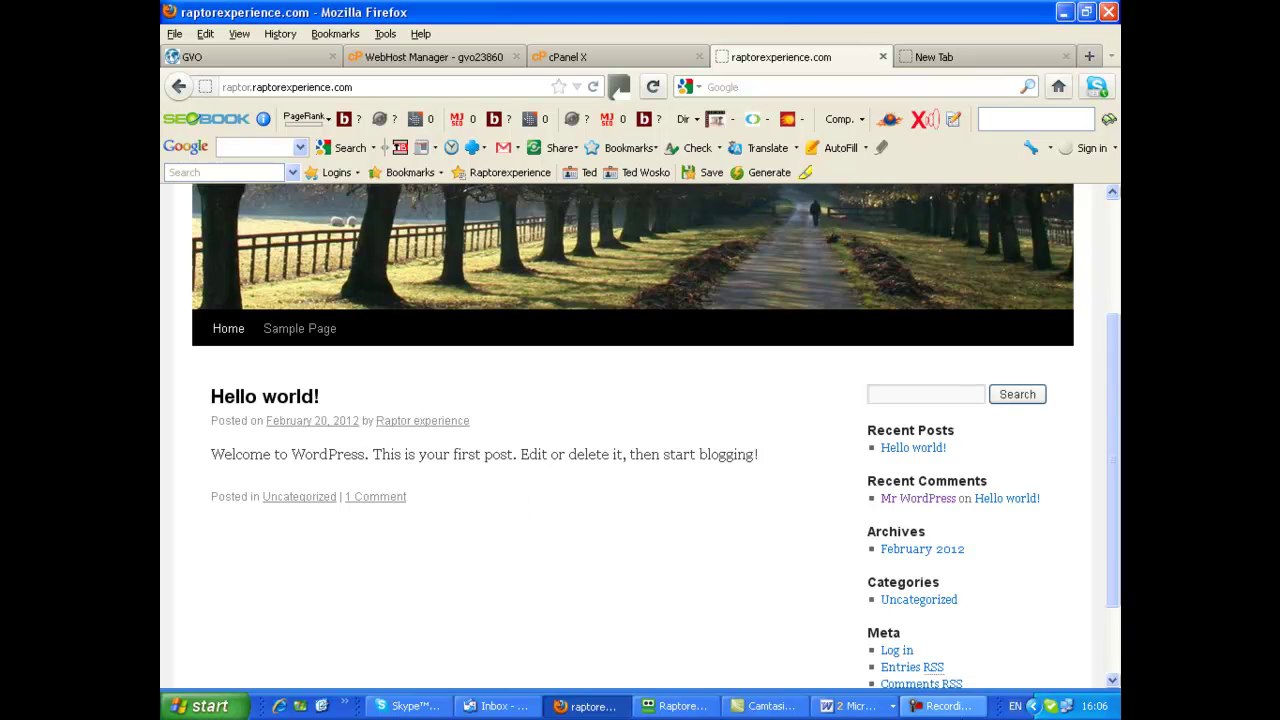
pyautogui.click(928, 706)
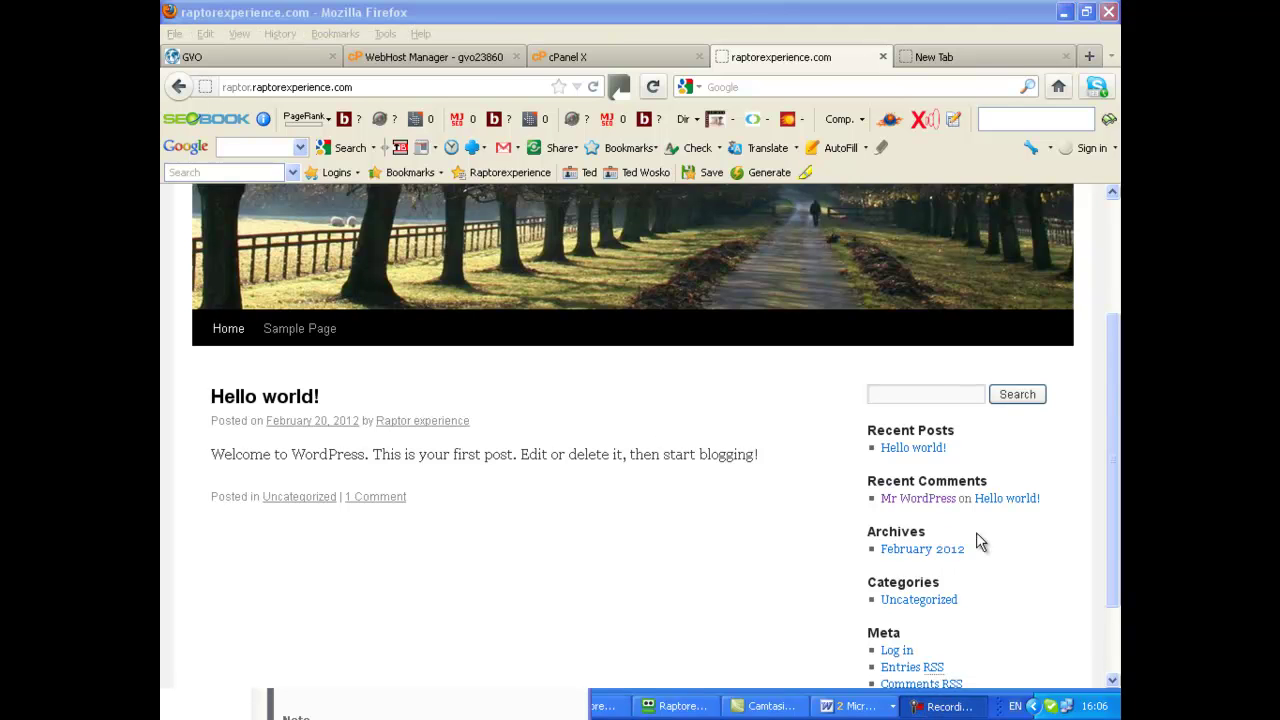